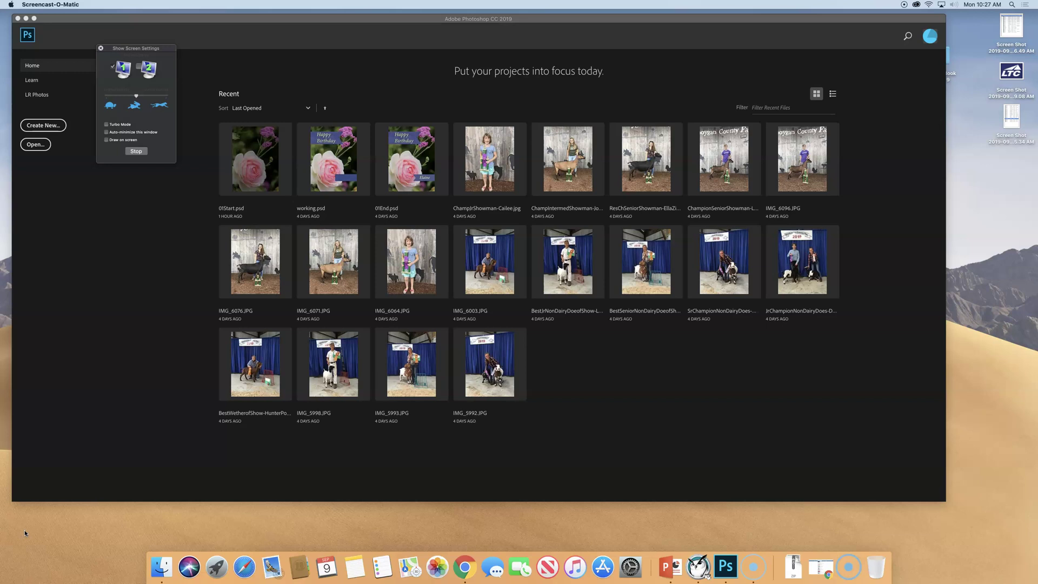
Look for Adobe Bridge in the Creative Cloud app list and among the installed applications in Launchpad
click(25, 531)
click(916, 5)
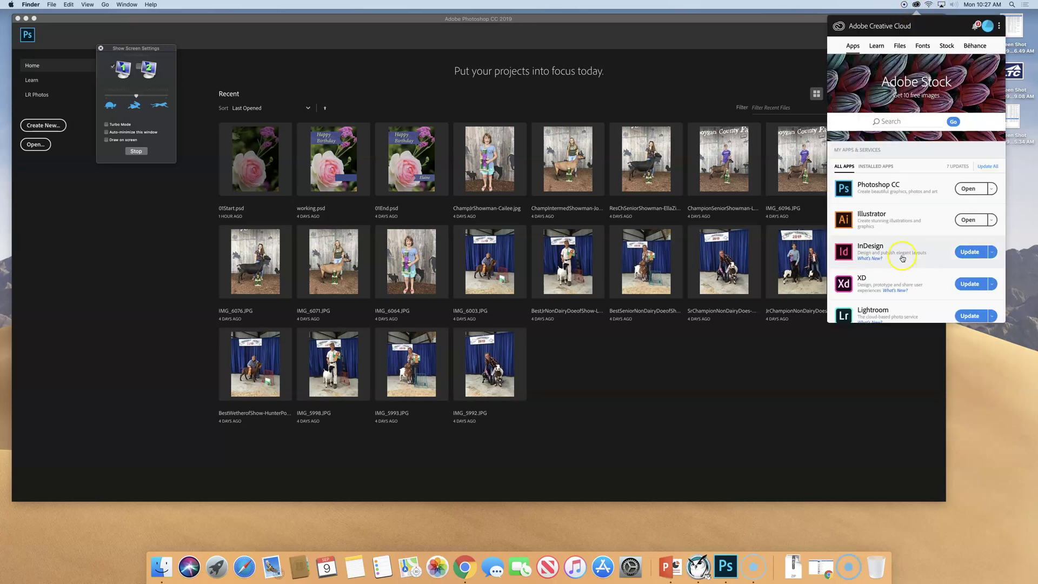
scroll(910, 249, down, 4)
scroll(911, 249, down, 8)
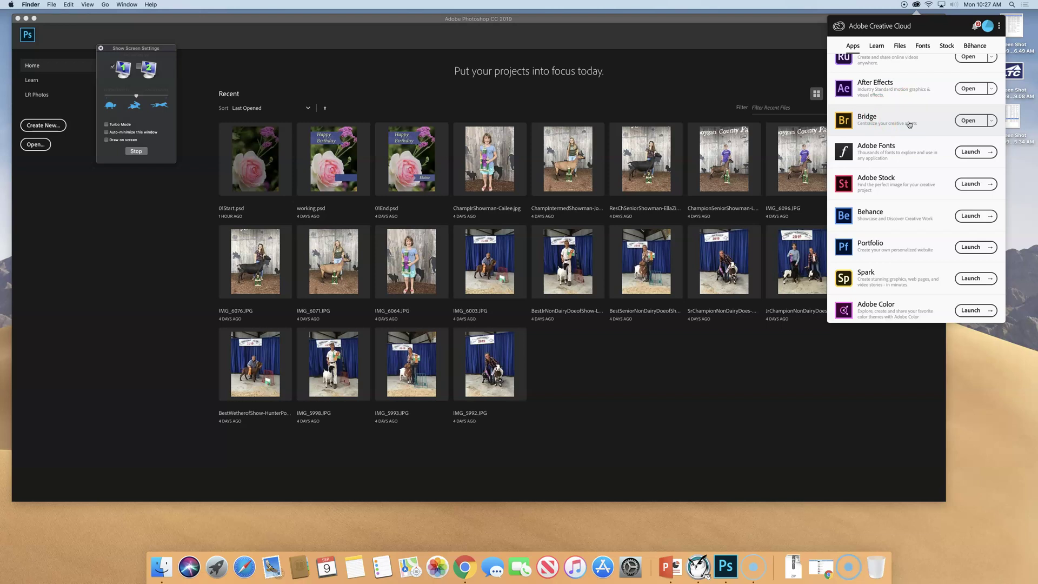
click(773, 520)
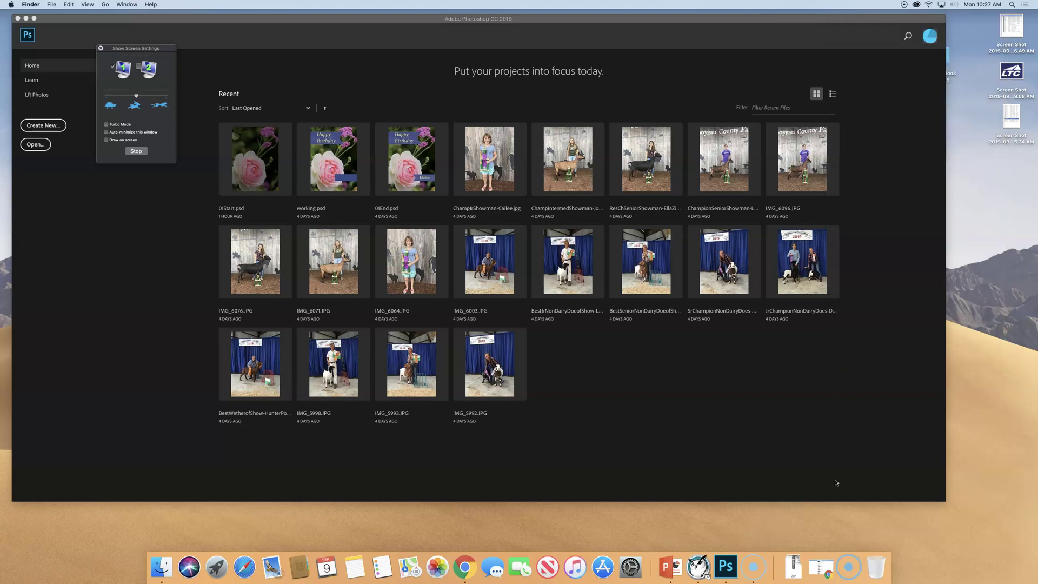
click(215, 567)
scroll(277, 509, left, 2)
scroll(277, 509, right, 2)
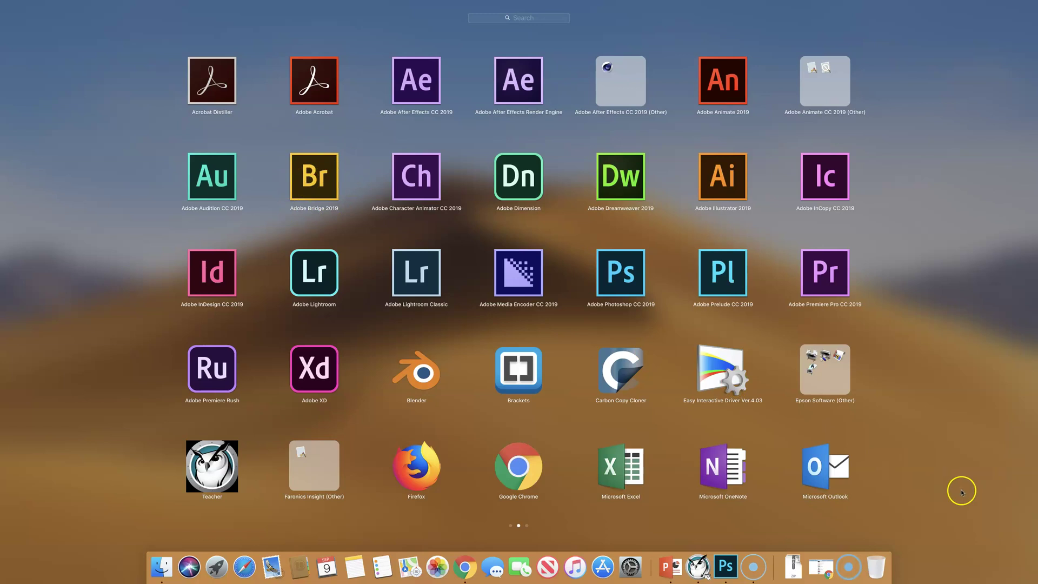
Launch Bridge from Photoshop with Browse in Bridge and dismiss the Creative Cloud Libraries notice
click(727, 566)
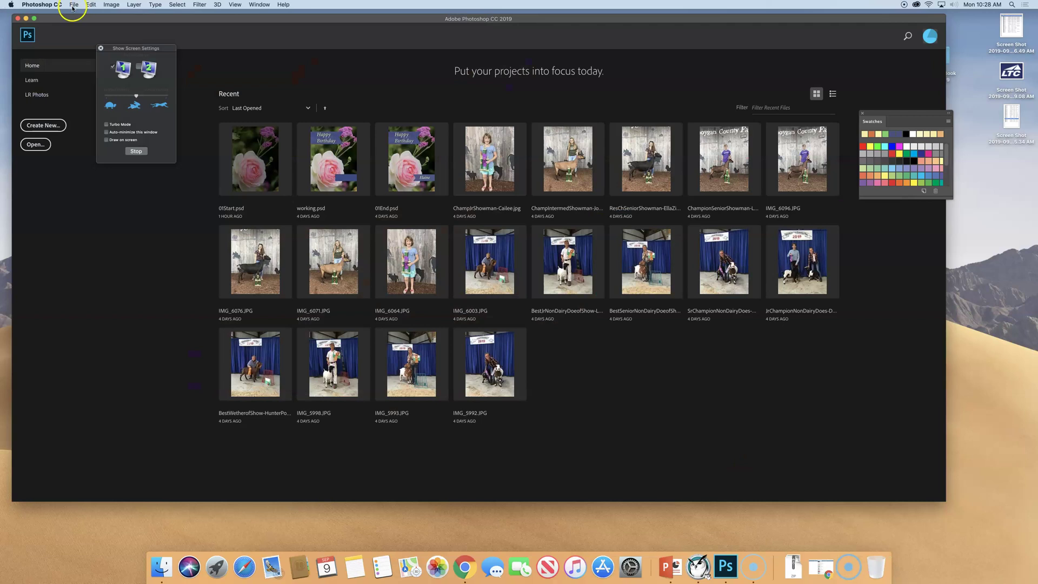
click(74, 5)
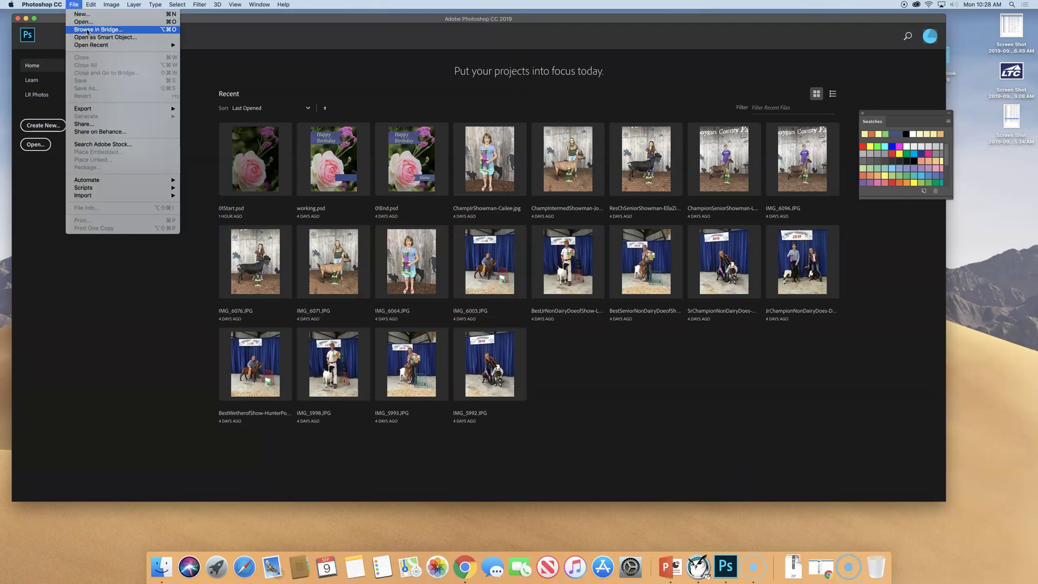
click(87, 30)
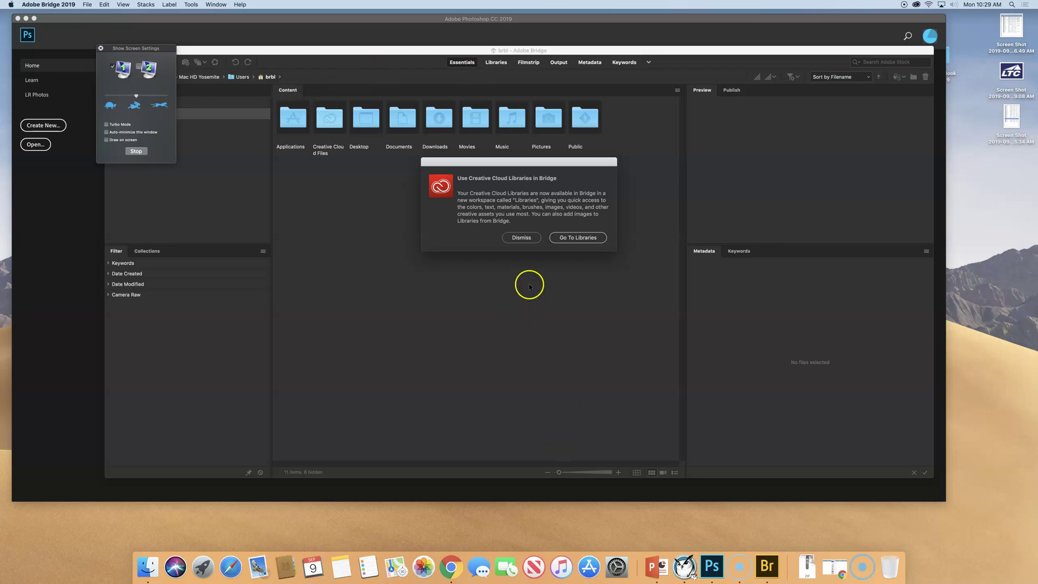
click(530, 239)
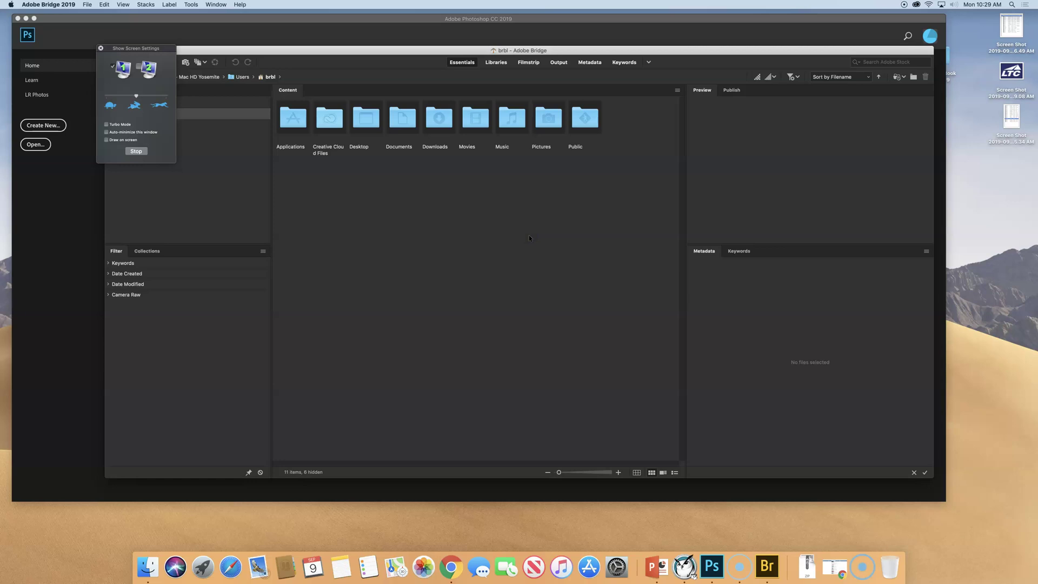
Close the floating screen settings window and enlarge the Bridge window to fill nearly the whole screen above the Dock
click(101, 49)
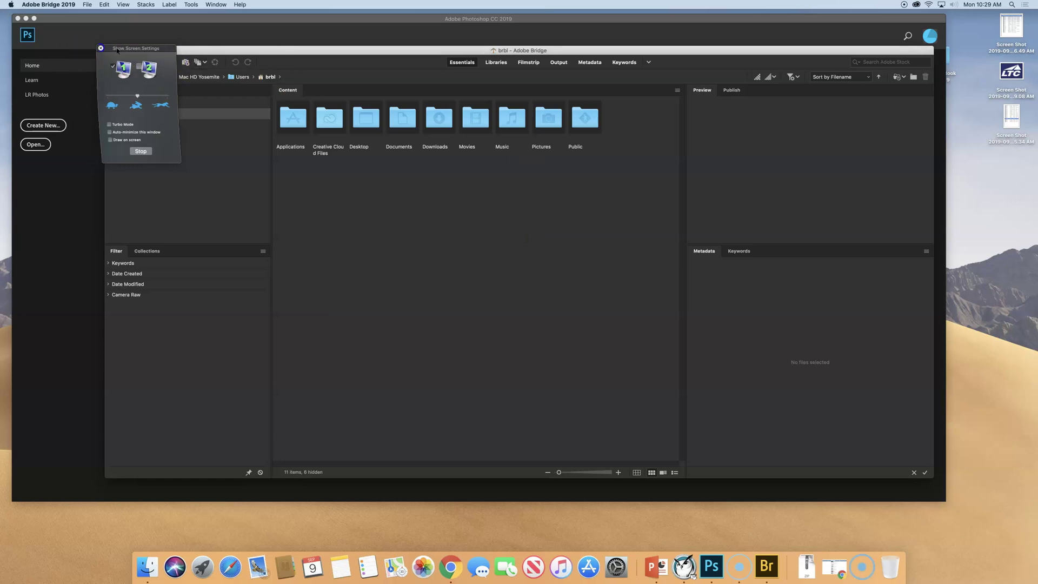
drag(287, 50, 315, 15)
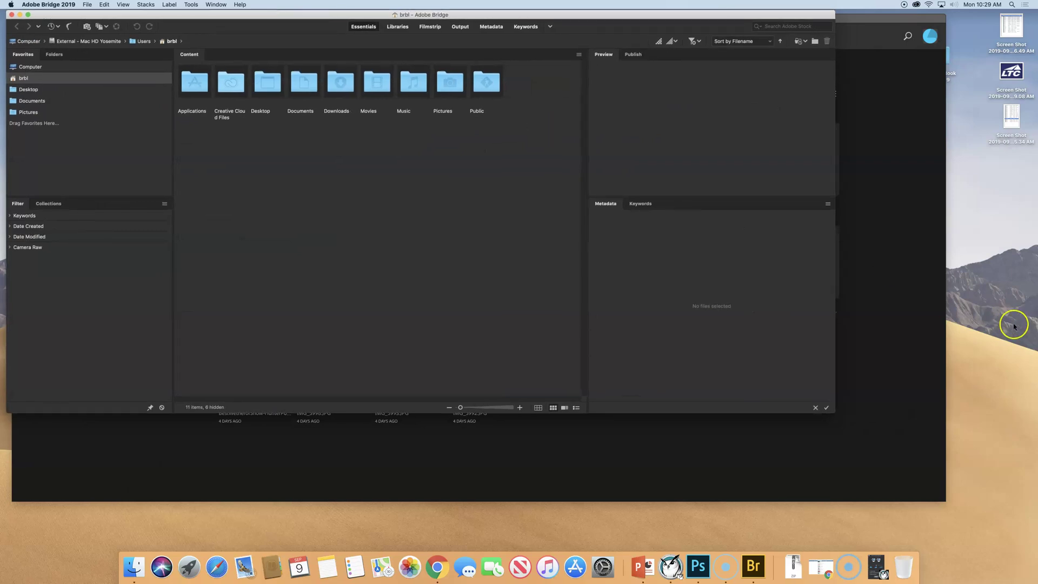
drag(834, 413, 1004, 530)
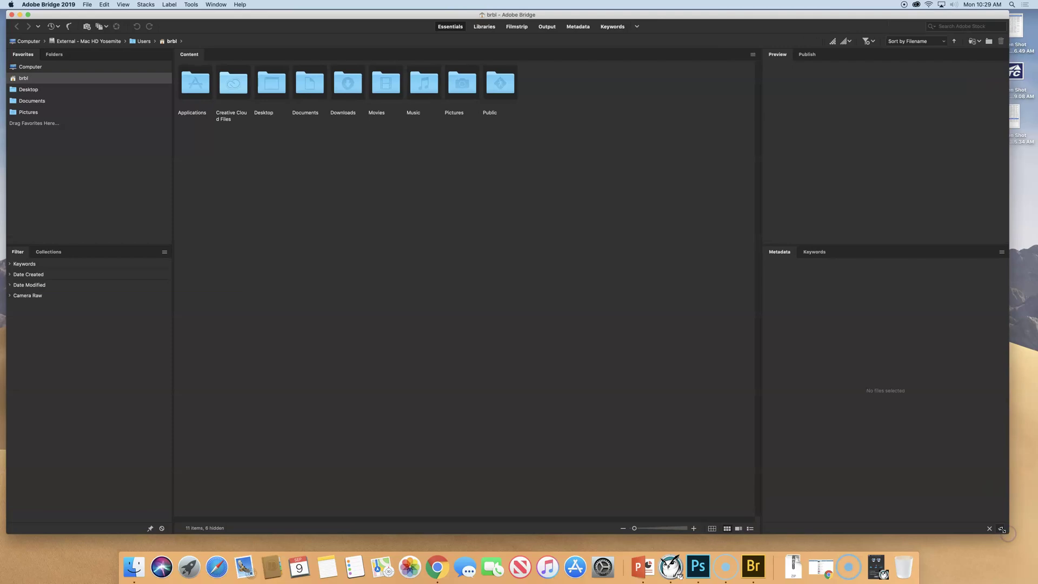
drag(1009, 534, 1023, 544)
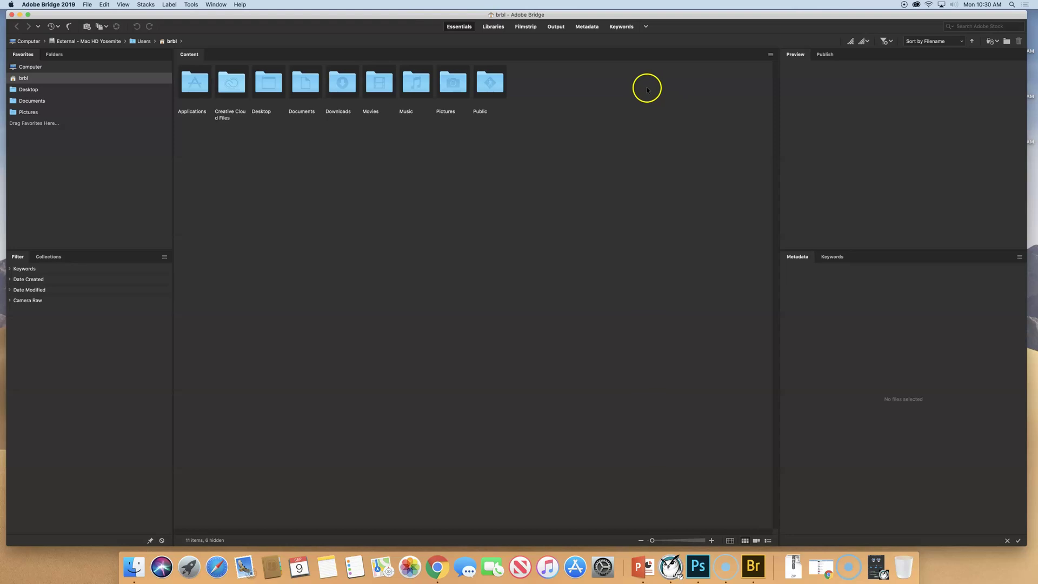
Open the Pics for Bridge folder inside the Desktop folder
click(342, 85)
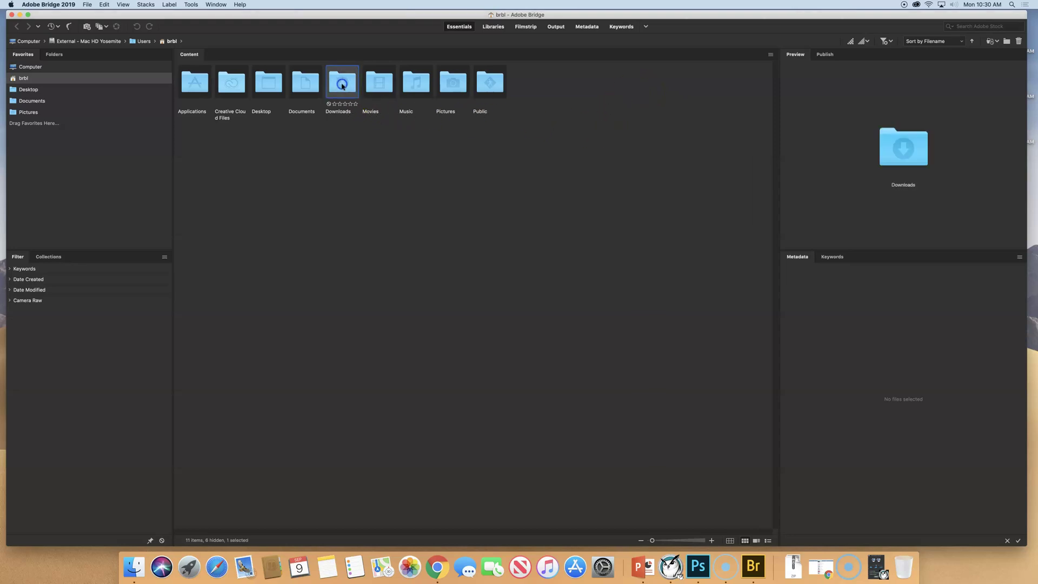
click(267, 87)
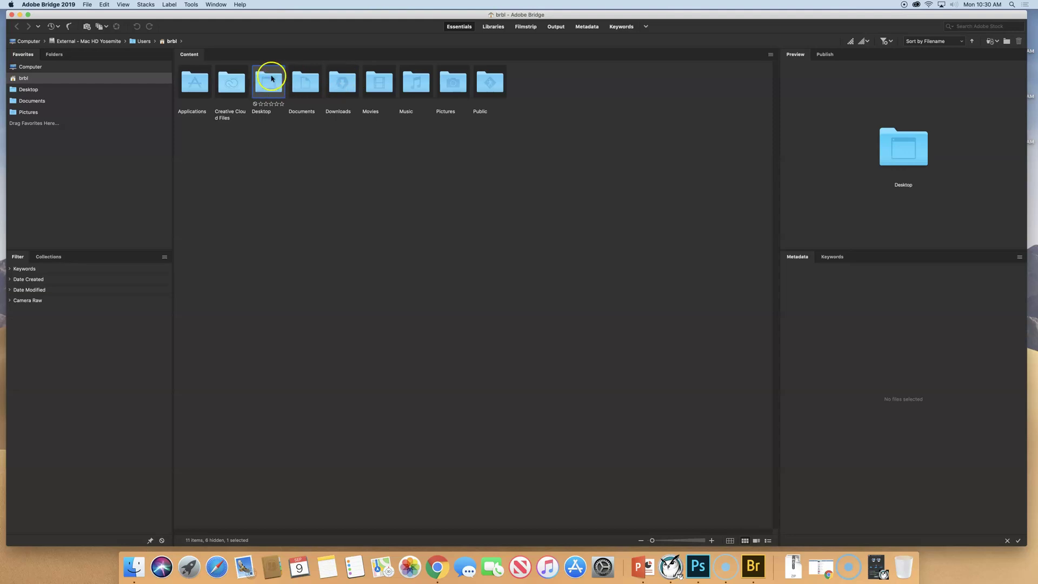
double_click(267, 81)
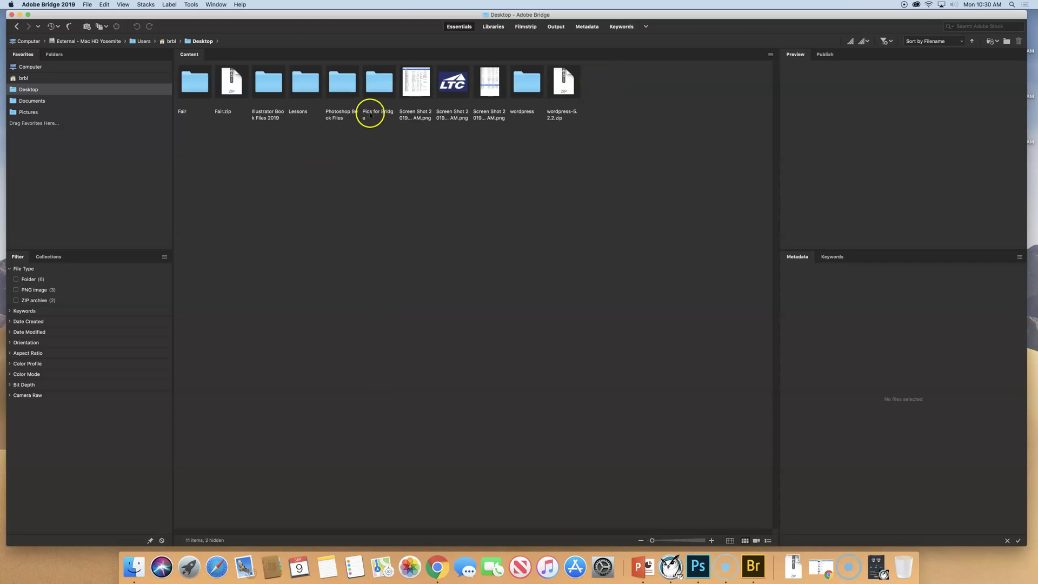
double_click(380, 85)
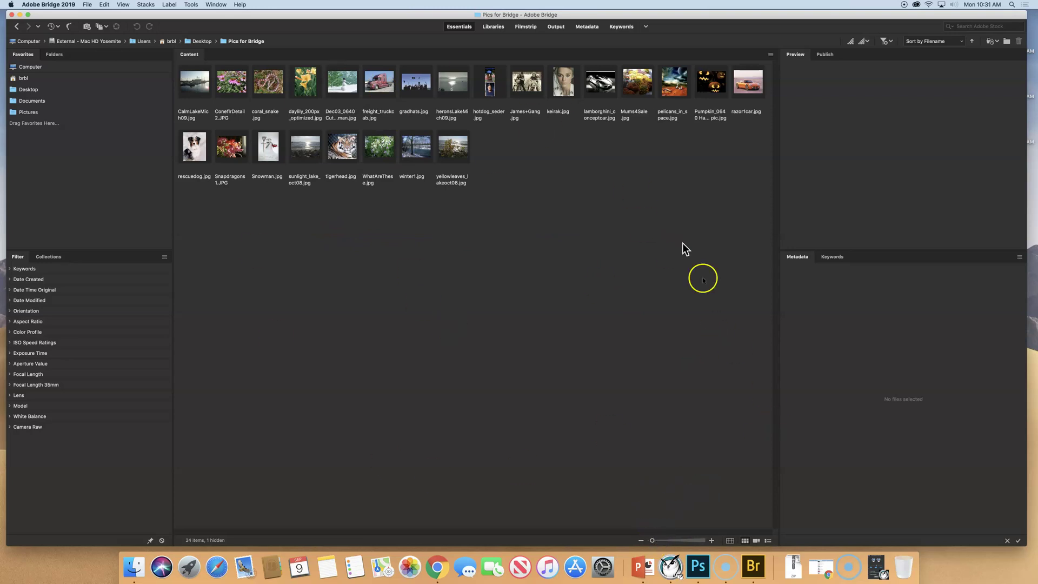
Enlarge the content thumbnails so that five pictures fit in each row
drag(654, 540, 674, 542)
click(676, 542)
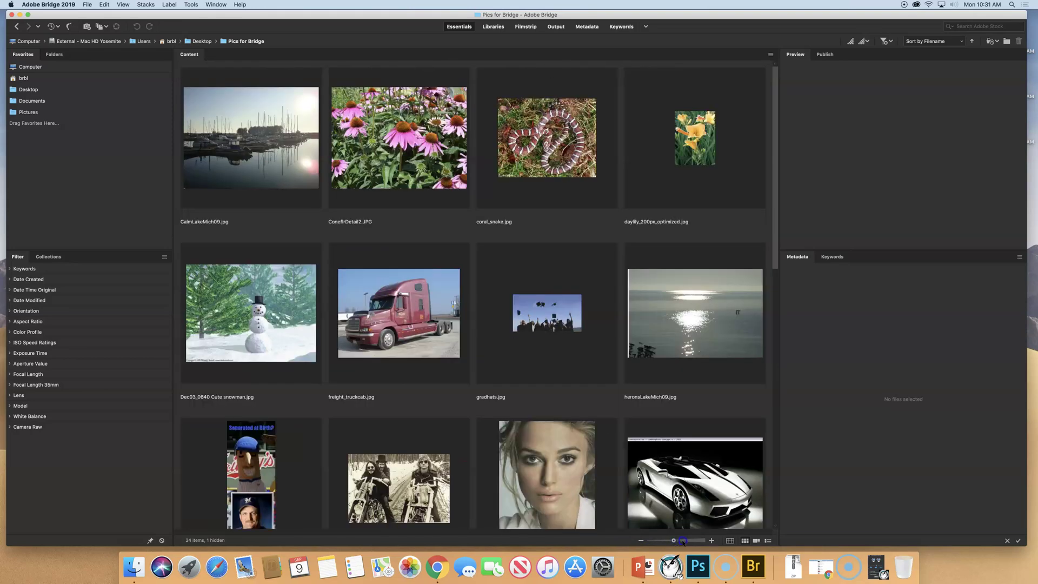
click(683, 541)
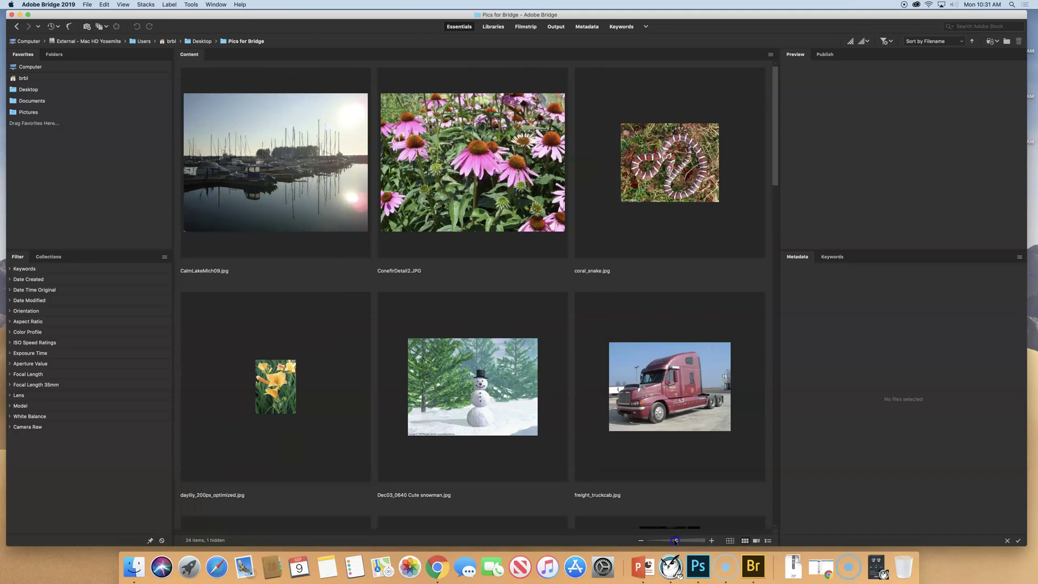
drag(676, 543, 670, 541)
Try locking the thumbnail grid and return to the unlocked thumbnail view
click(731, 541)
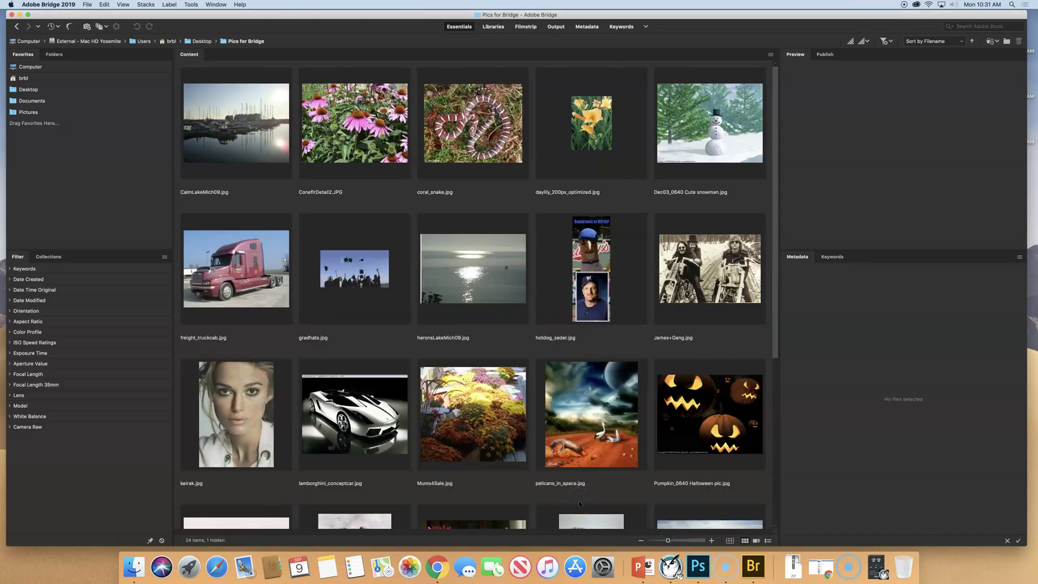
click(730, 541)
click(745, 541)
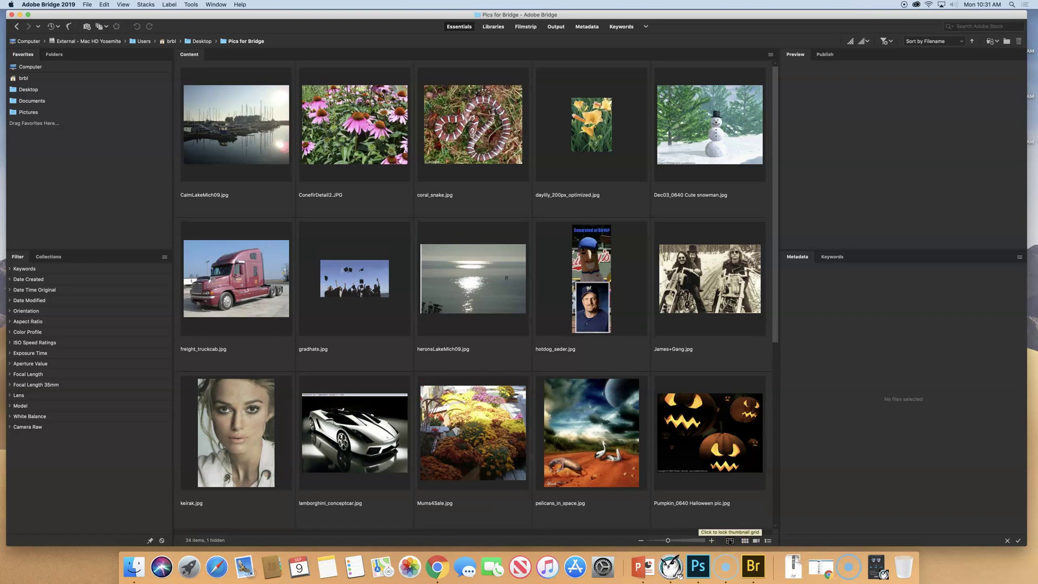
click(730, 541)
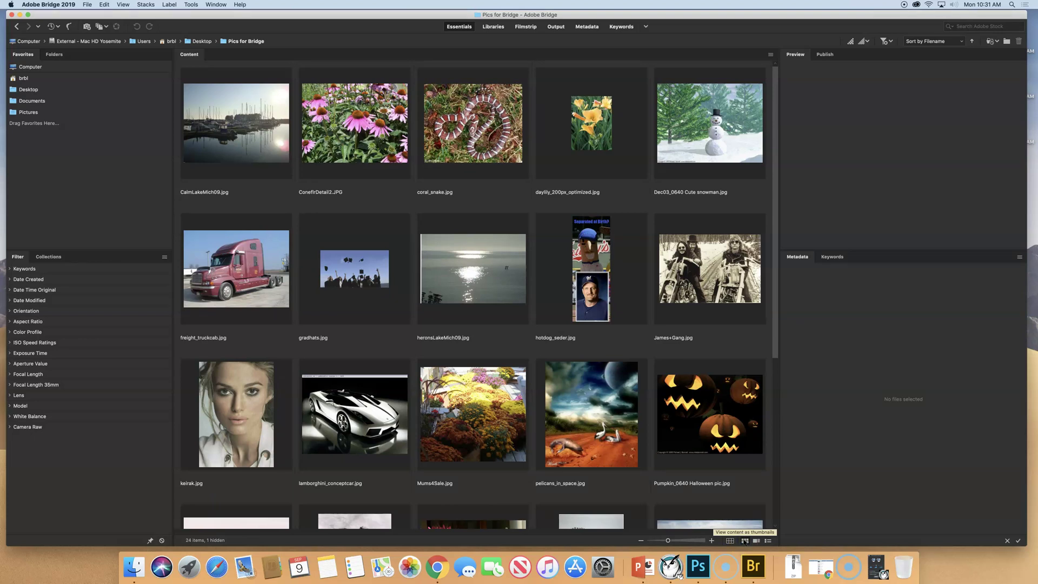
View the folder's content as details and as a list, and switch back to thumbnails
click(757, 541)
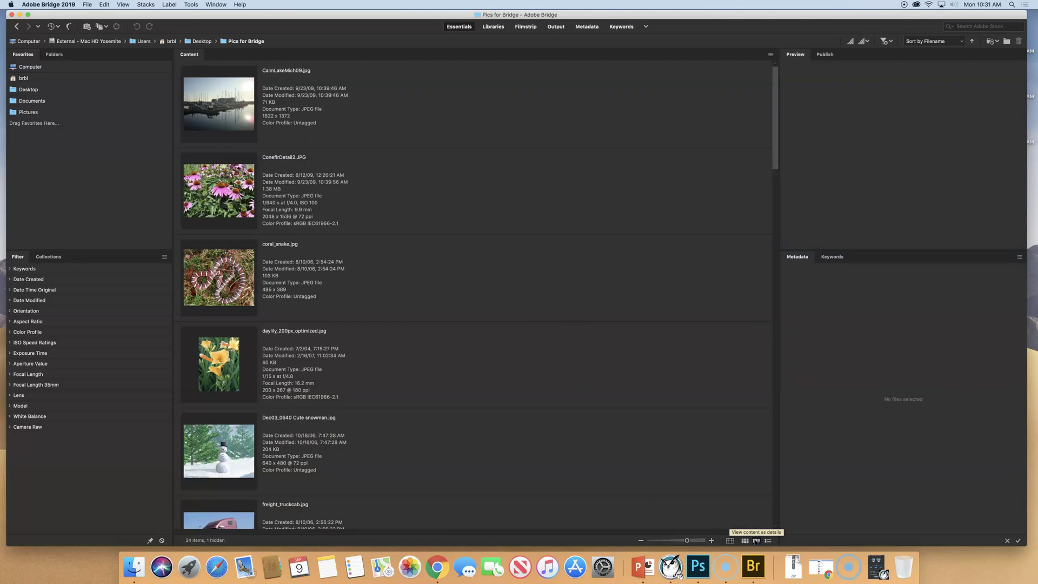
click(768, 541)
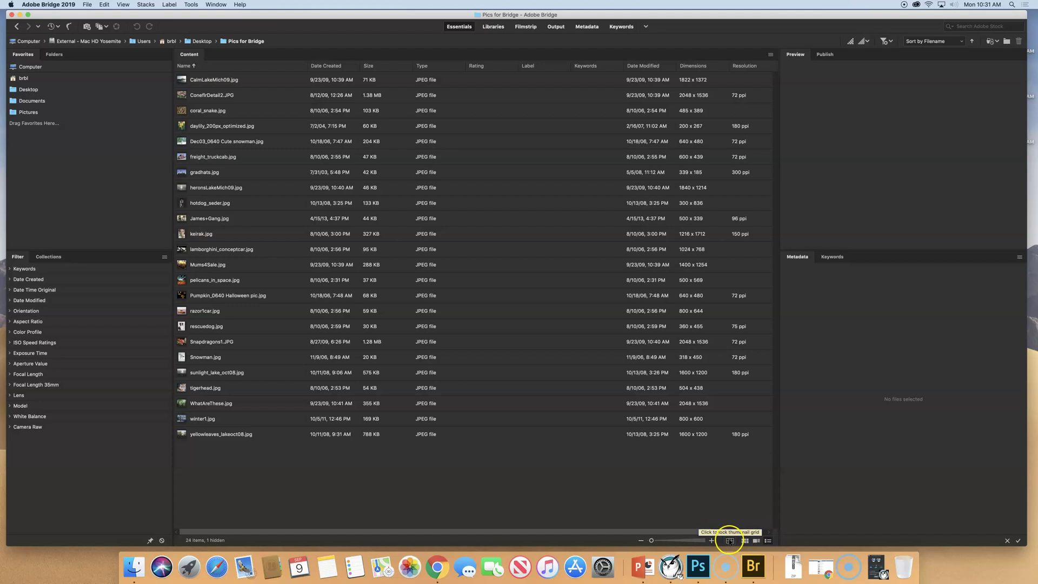
click(744, 541)
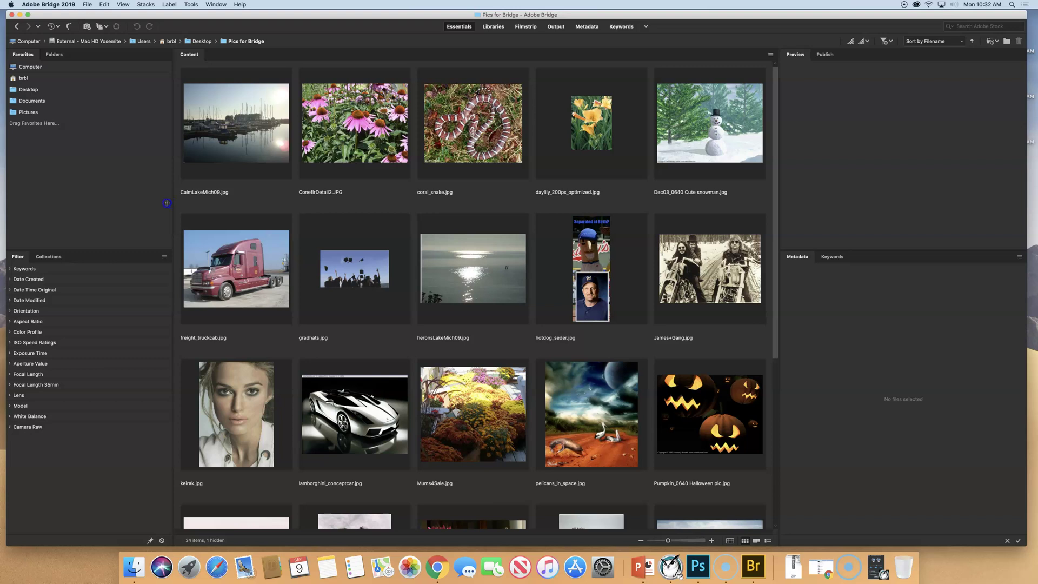
Narrow the Favorites and Content columns to give the Preview and Metadata panels more than half of the window width
drag(174, 201, 77, 362)
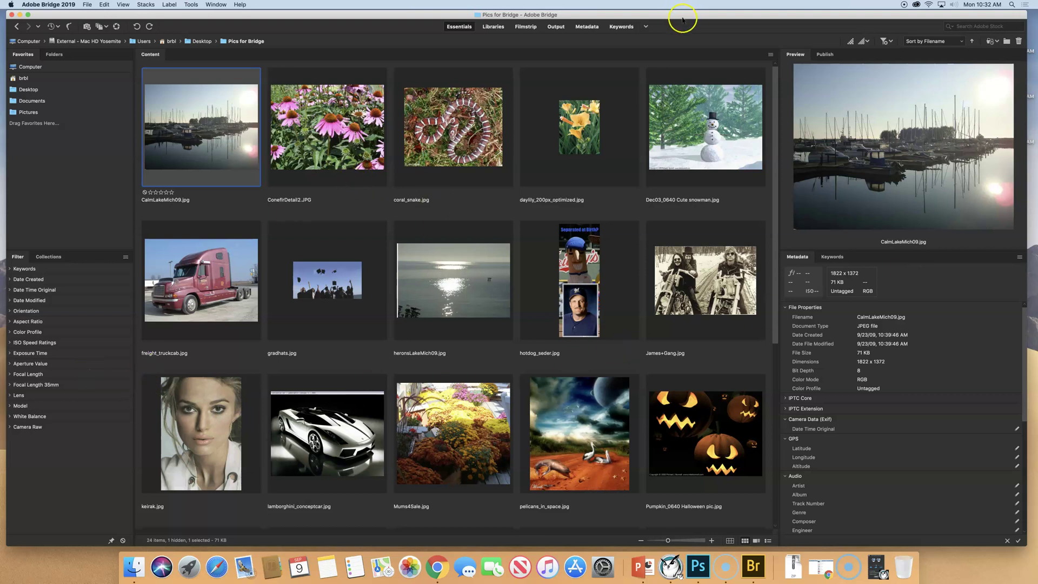
drag(777, 77, 777, 76)
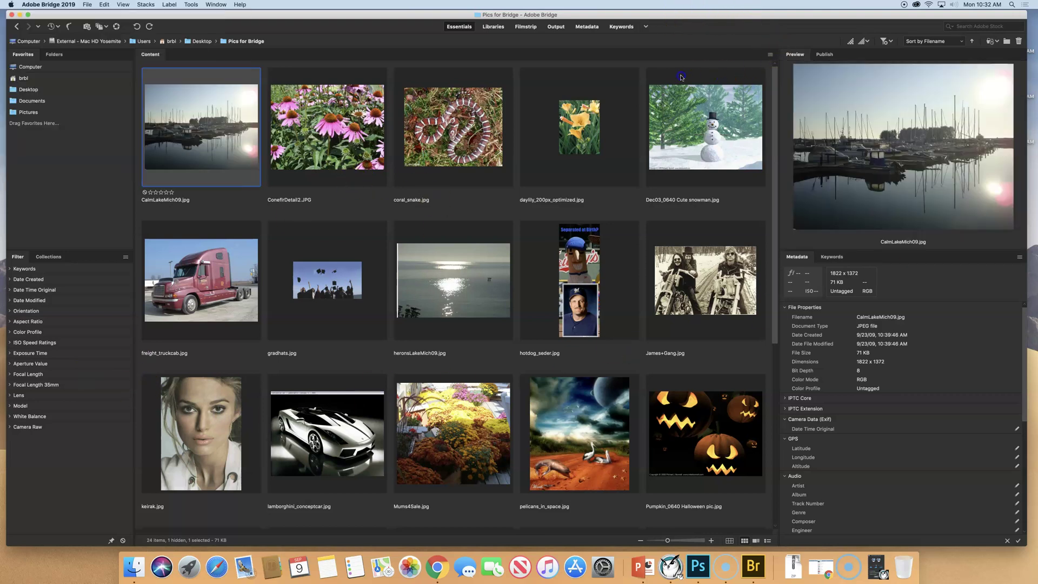
drag(538, 73, 528, 147)
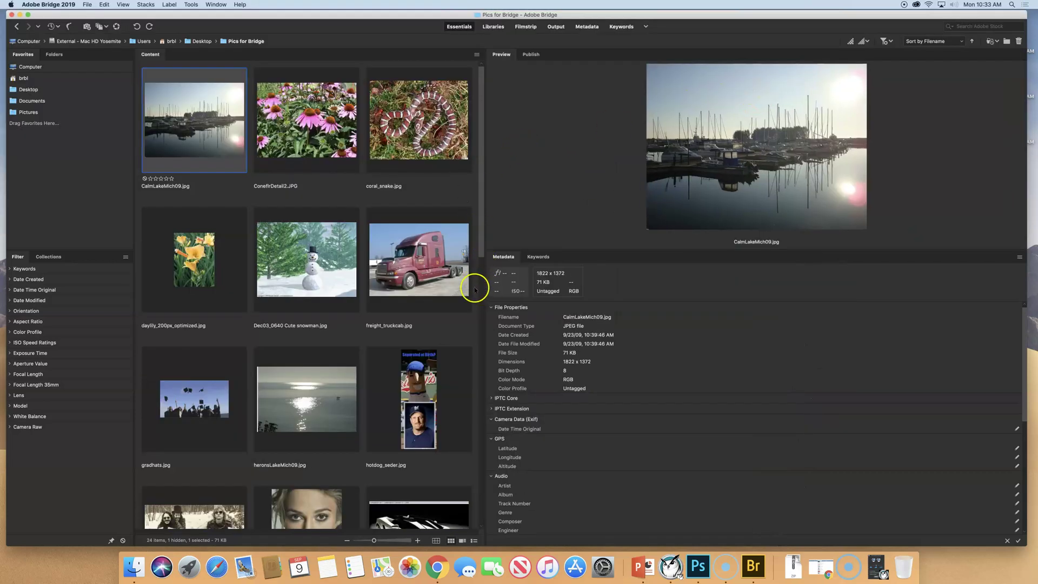
drag(486, 289, 365, 282)
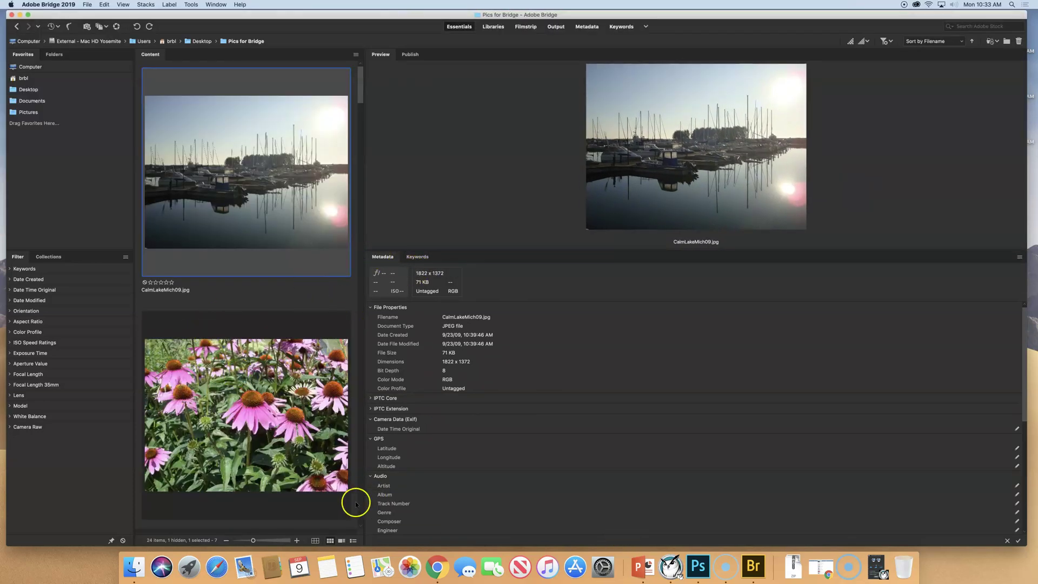
Shrink the thumbnails to two per row and heighten the Preview panel to show the pink coneflower photo large
click(253, 540)
drag(244, 542, 244, 541)
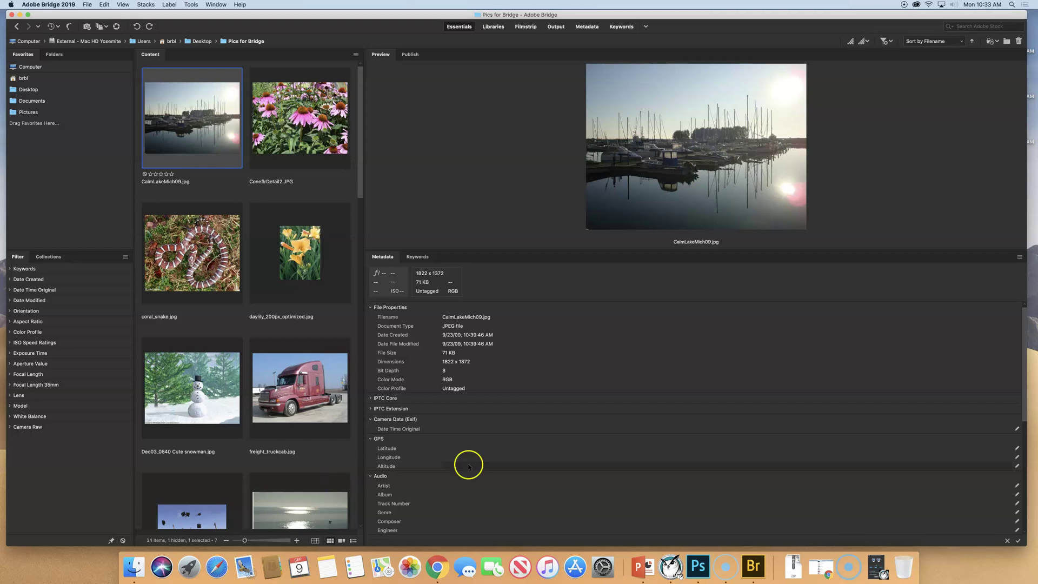
click(318, 124)
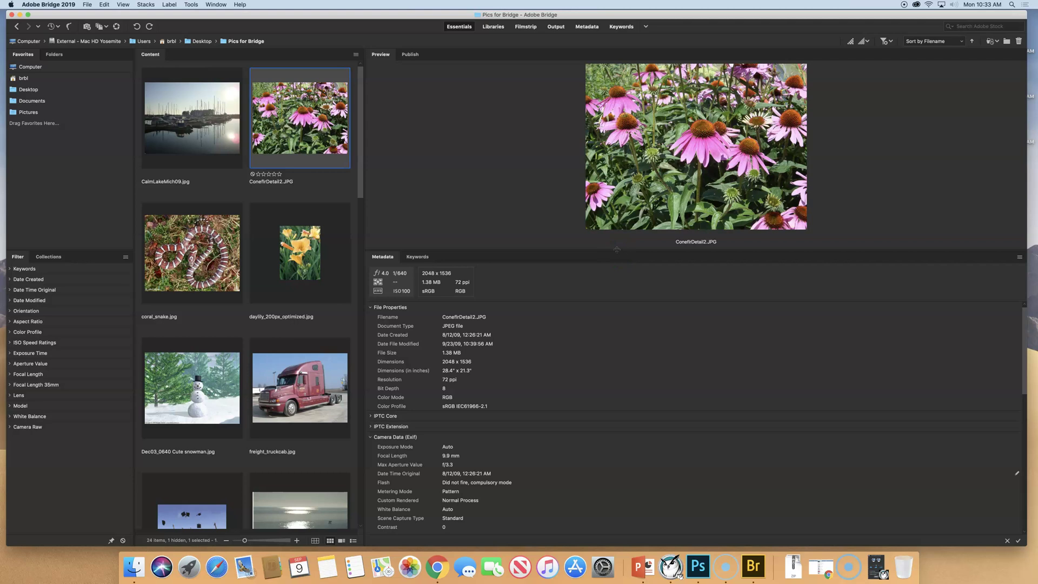
drag(617, 250, 611, 460)
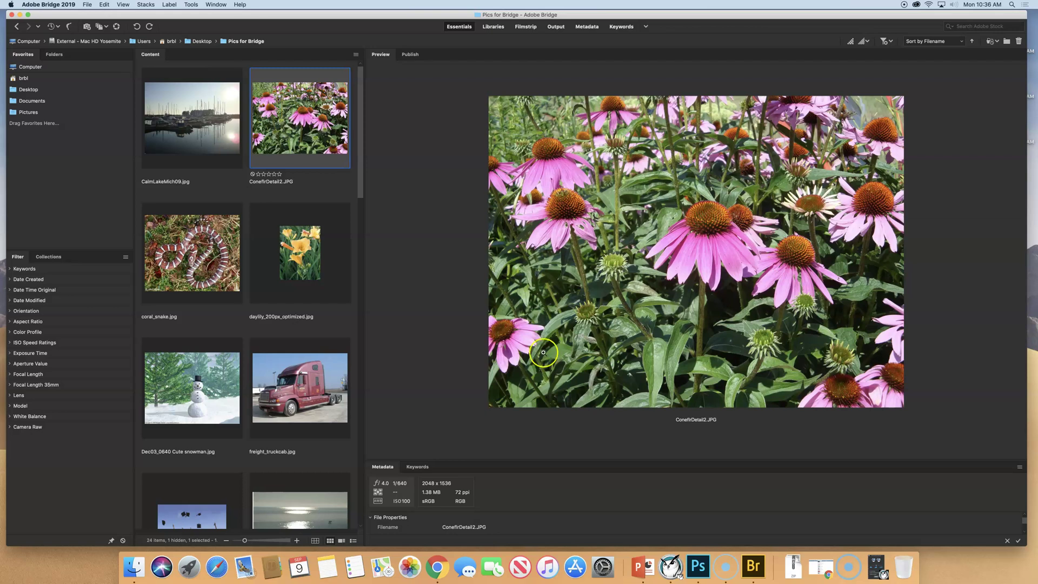
Compare the panel layouts of the Libraries, Filmstrip, Output and Metadata workspaces
click(494, 27)
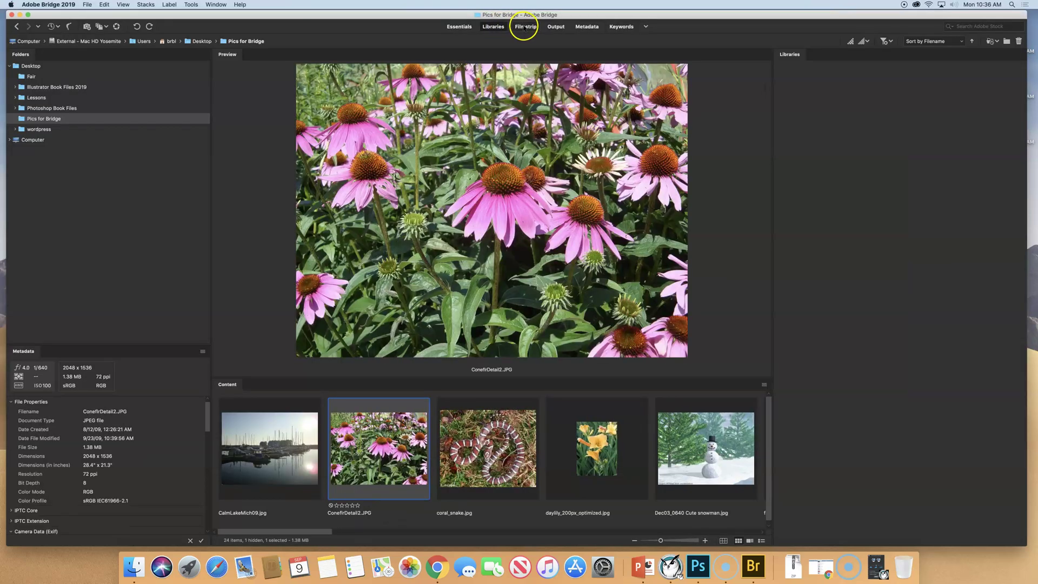
click(523, 27)
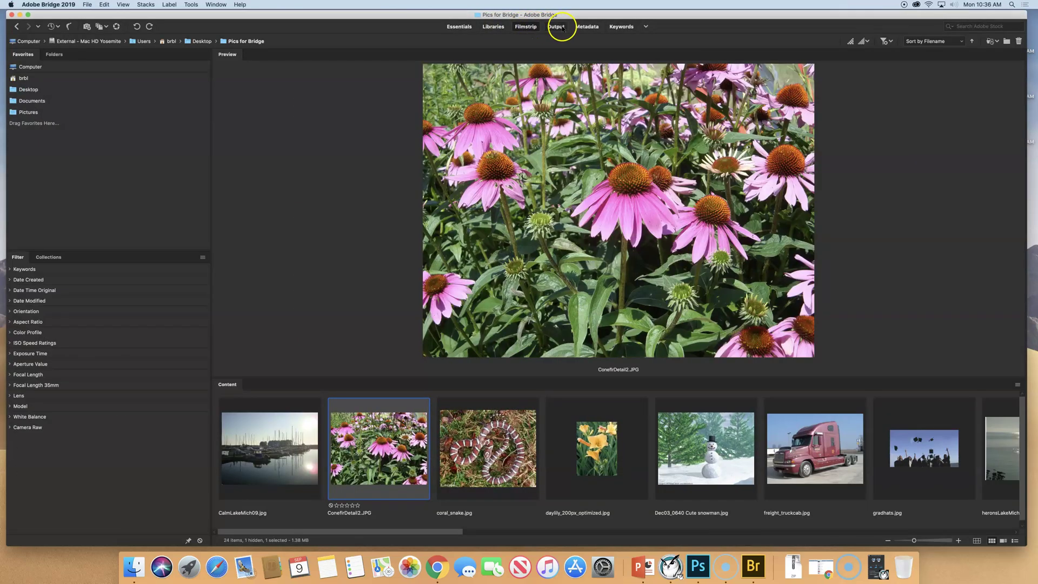
click(560, 27)
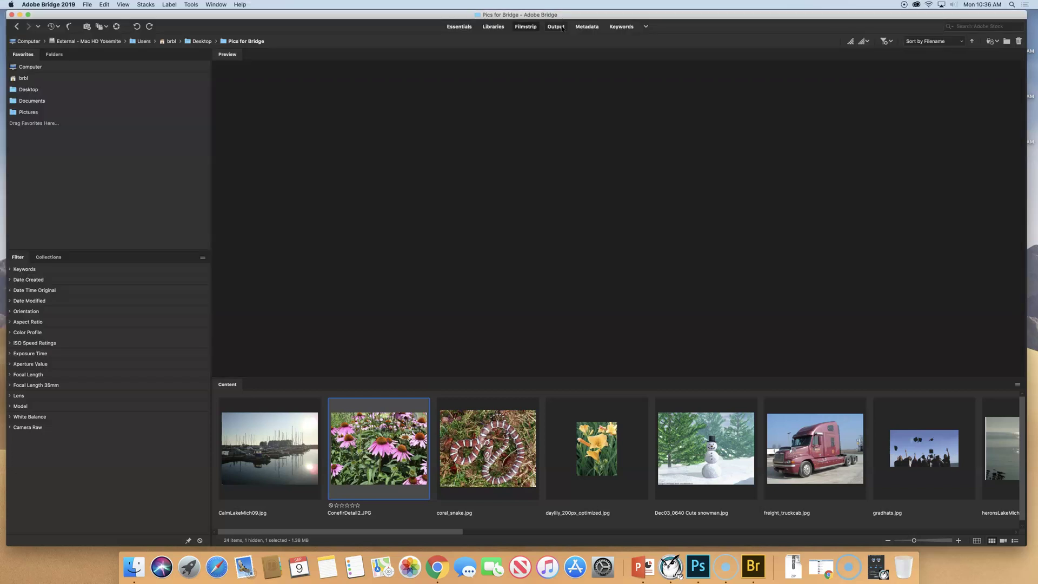
click(588, 27)
click(647, 127)
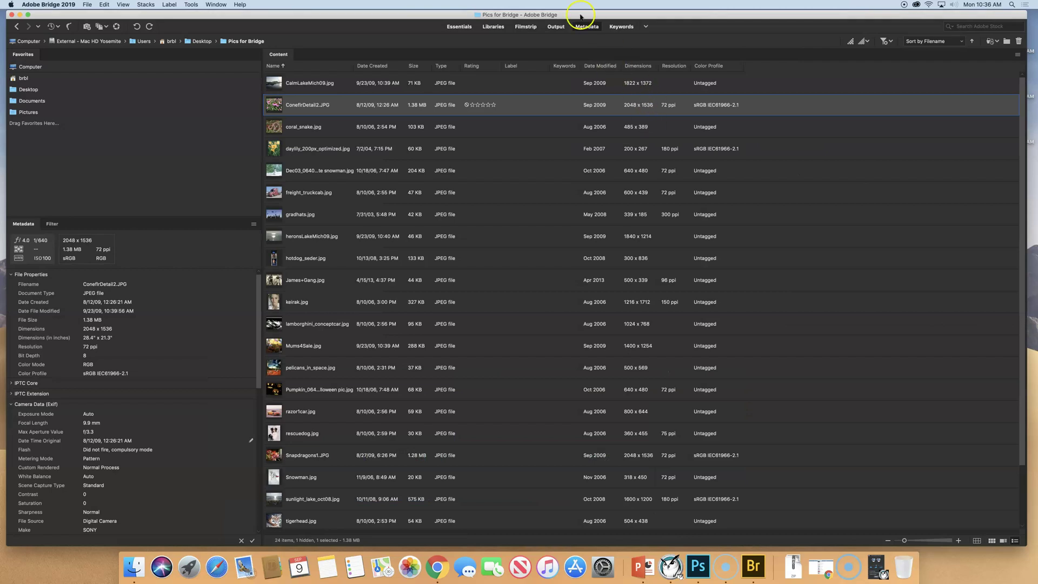
View the panel layouts of the Keywords and Output workspaces, and return to the Essentials workspace
click(623, 27)
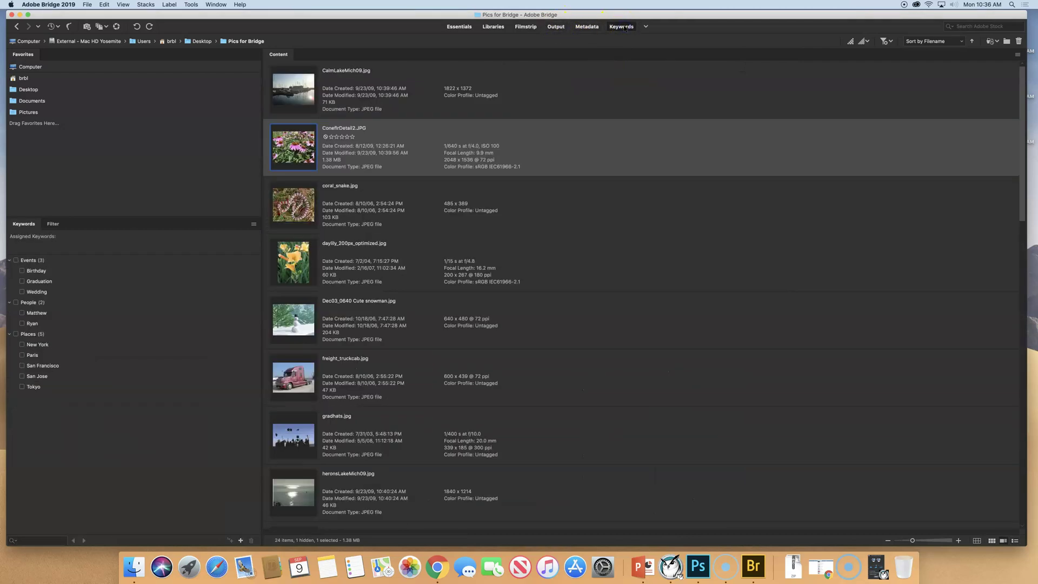
click(554, 27)
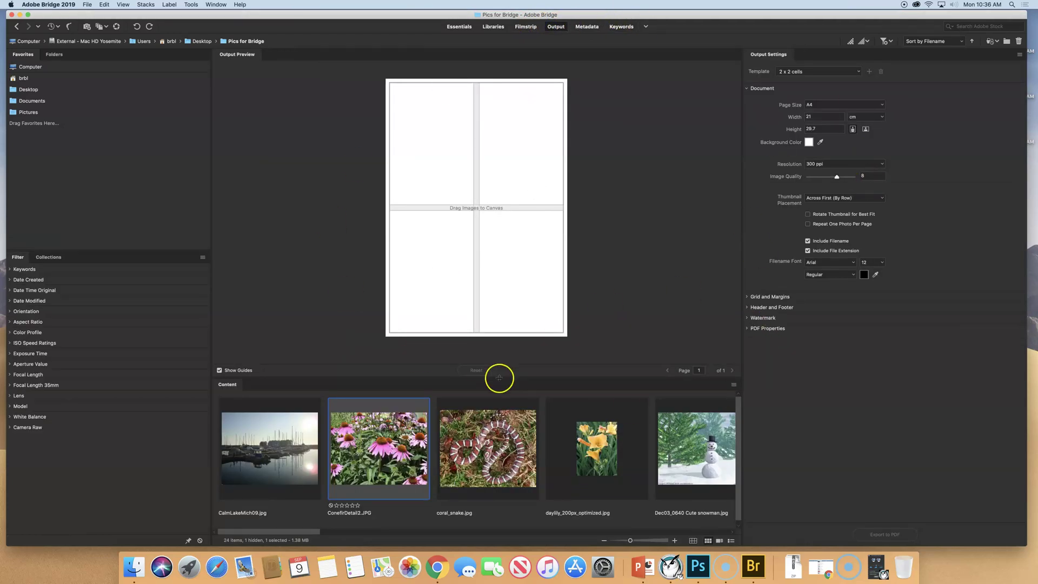
click(460, 29)
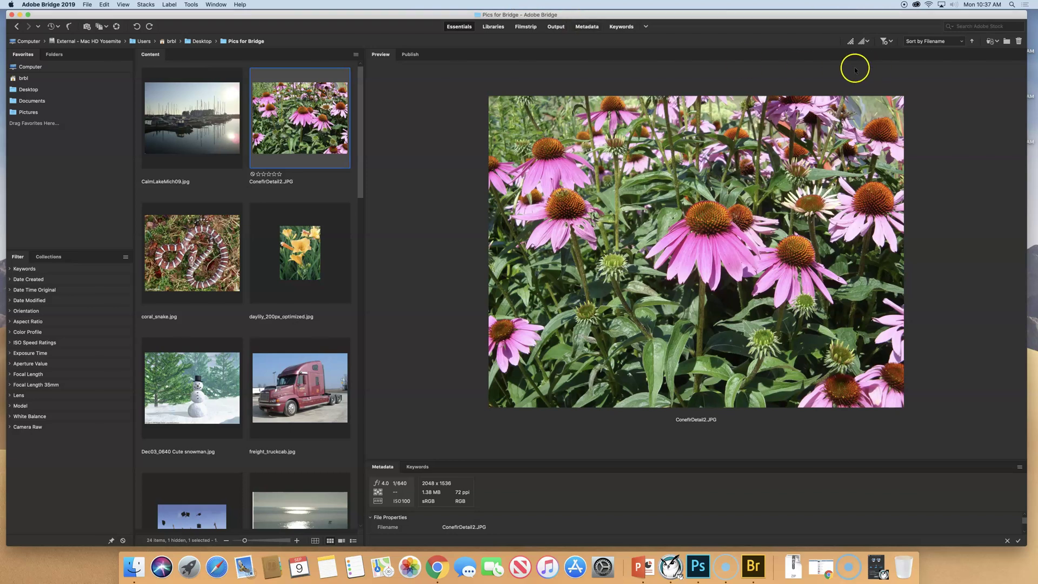
Browse the thumbnails of the whole folder and preview the rescuedog.jpg photo
scroll(248, 311, down, 10)
scroll(247, 314, down, 5)
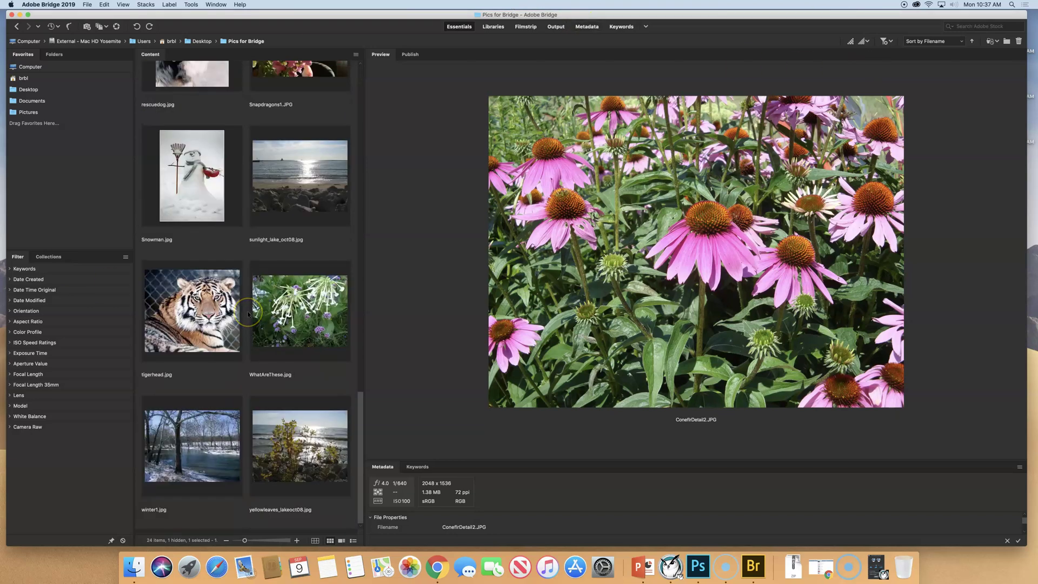
scroll(248, 313, up, 15)
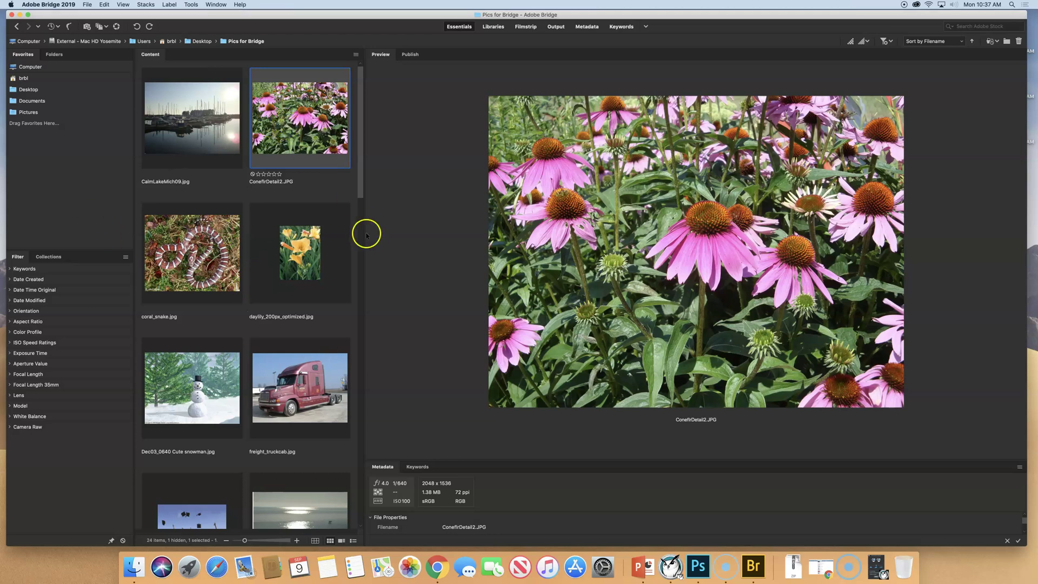
scroll(182, 299, down, 10)
scroll(176, 217, up, 3)
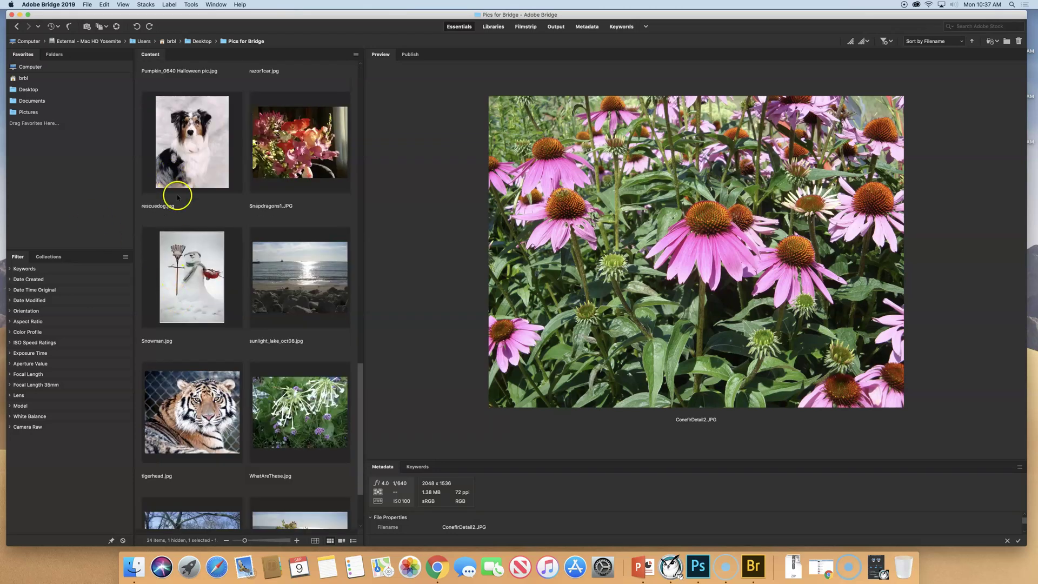
click(200, 140)
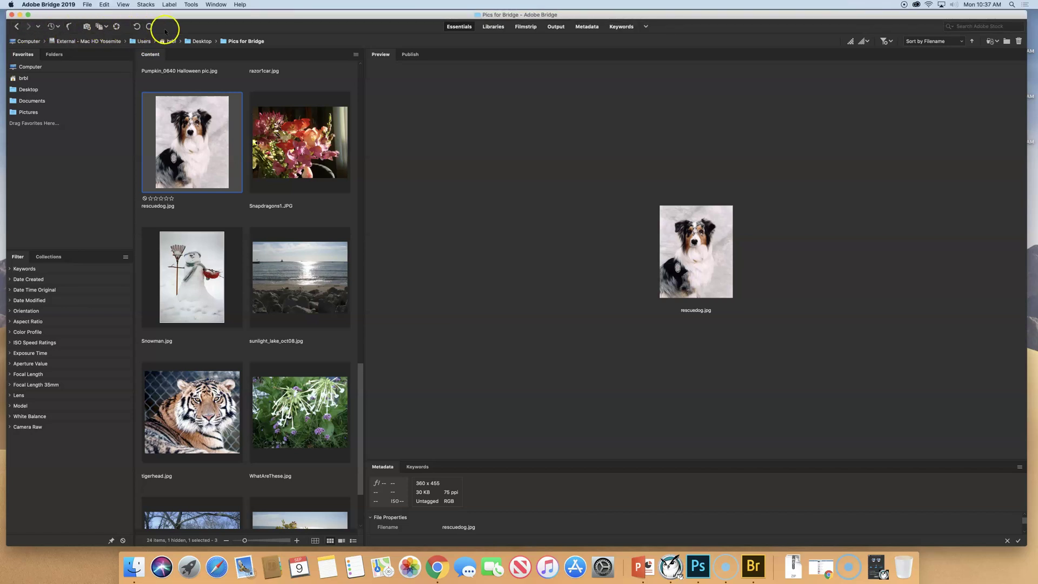
Rotate rescuedog.jpg a full turn counterclockwise and a full turn clockwise in 90-degree increments
click(137, 27)
click(137, 27)
click(137, 27)
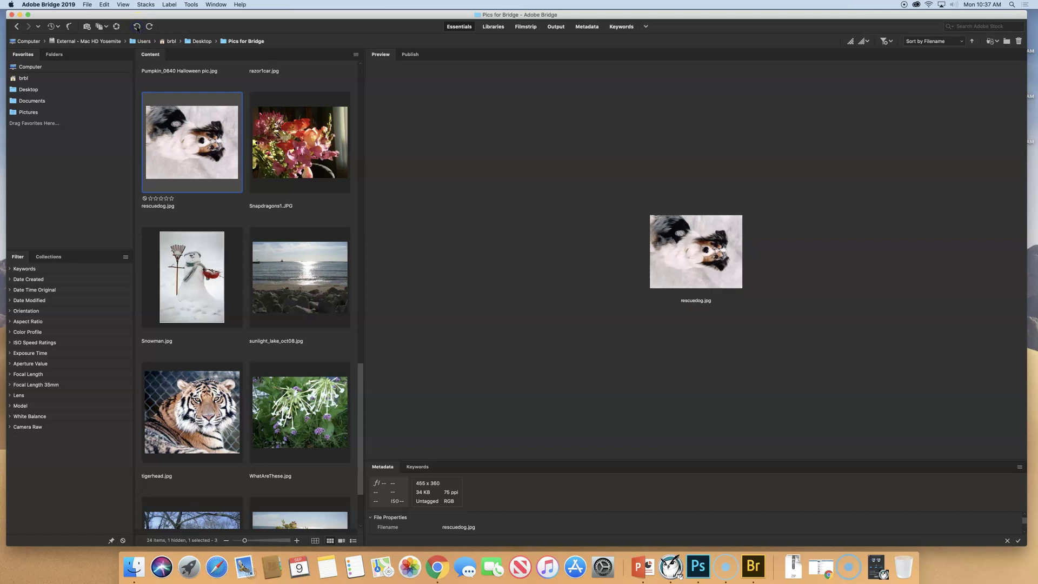
click(137, 27)
click(149, 26)
click(149, 26)
click(149, 27)
click(149, 26)
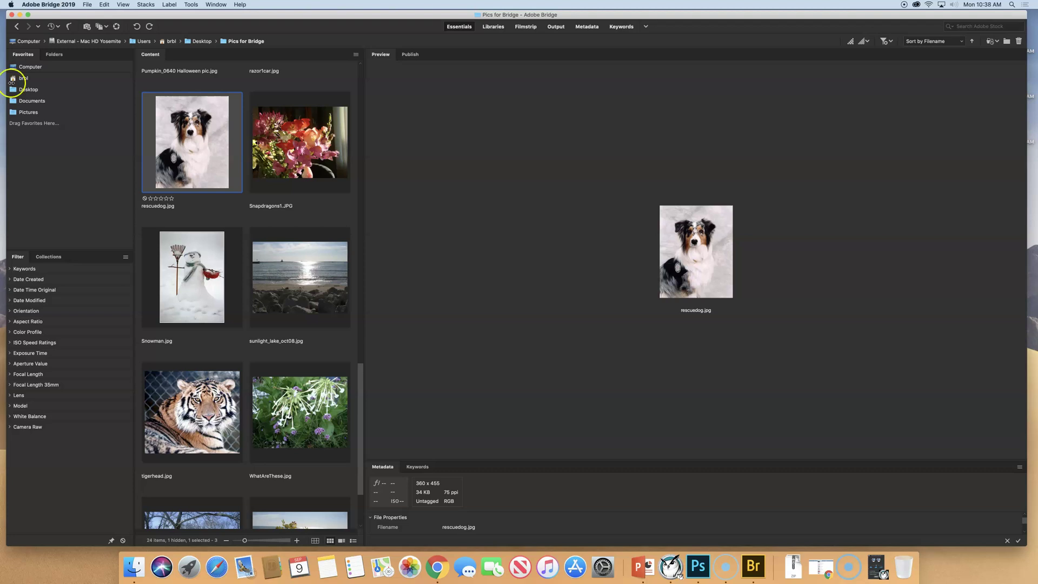
Preview Snapdragons1.JPG, and select the consecutive images from CalmLakeMich09.jpg through freight_truckcab.jpg to preview them together
click(290, 133)
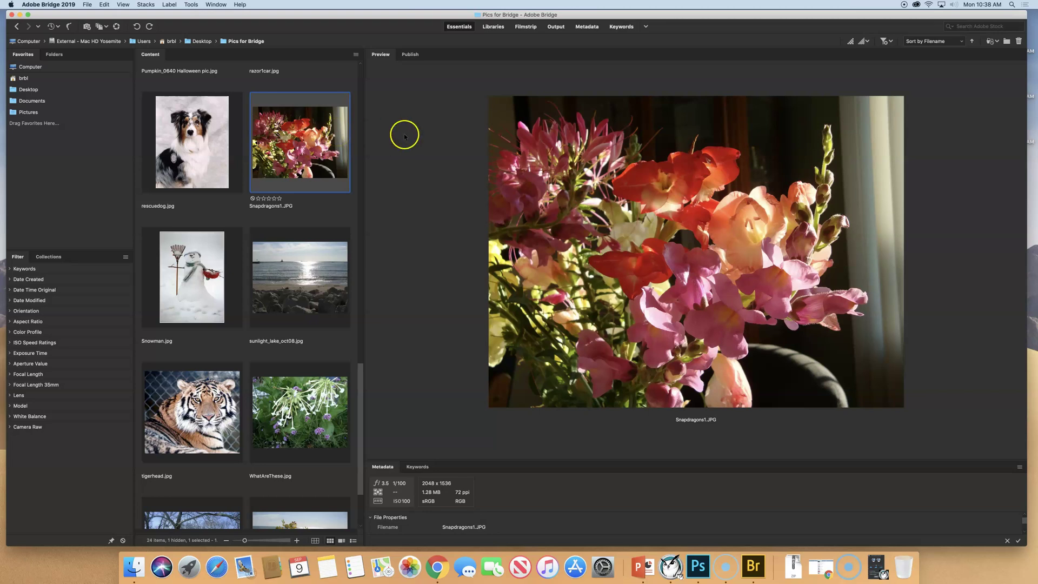
scroll(281, 212, down, 3)
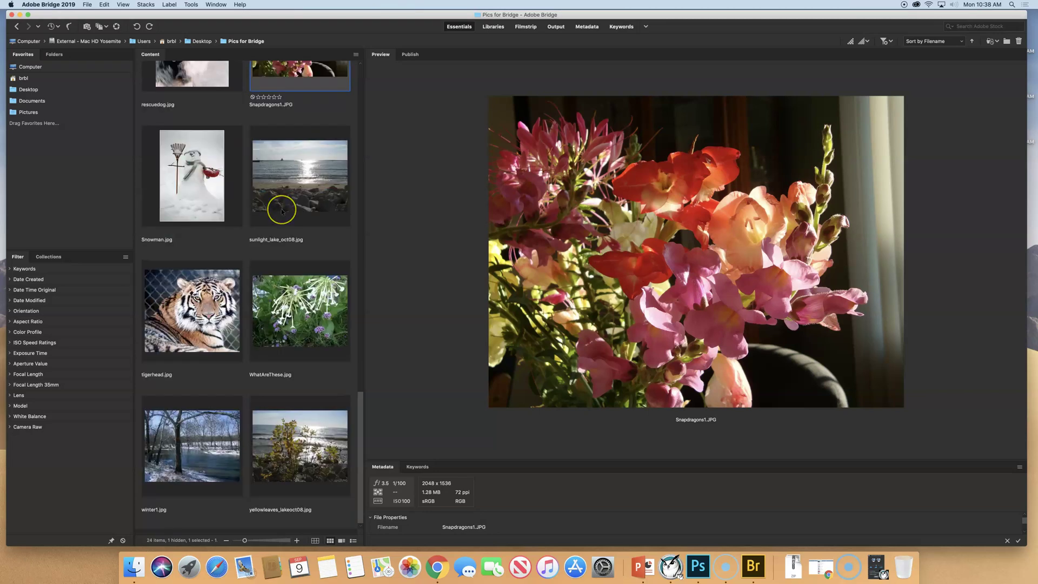
scroll(281, 211, up, 15)
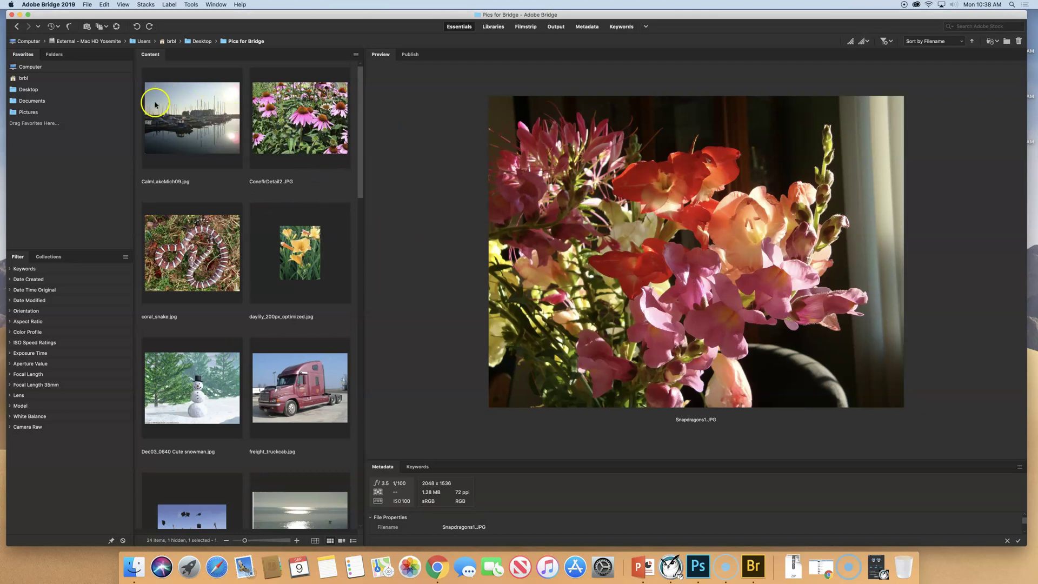
click(194, 129)
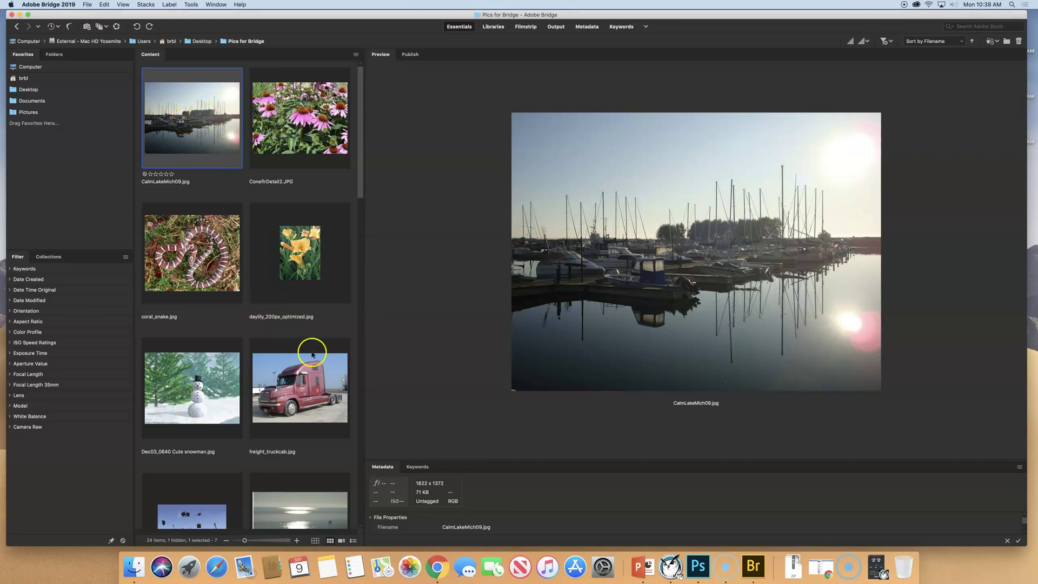
shift+click(308, 390)
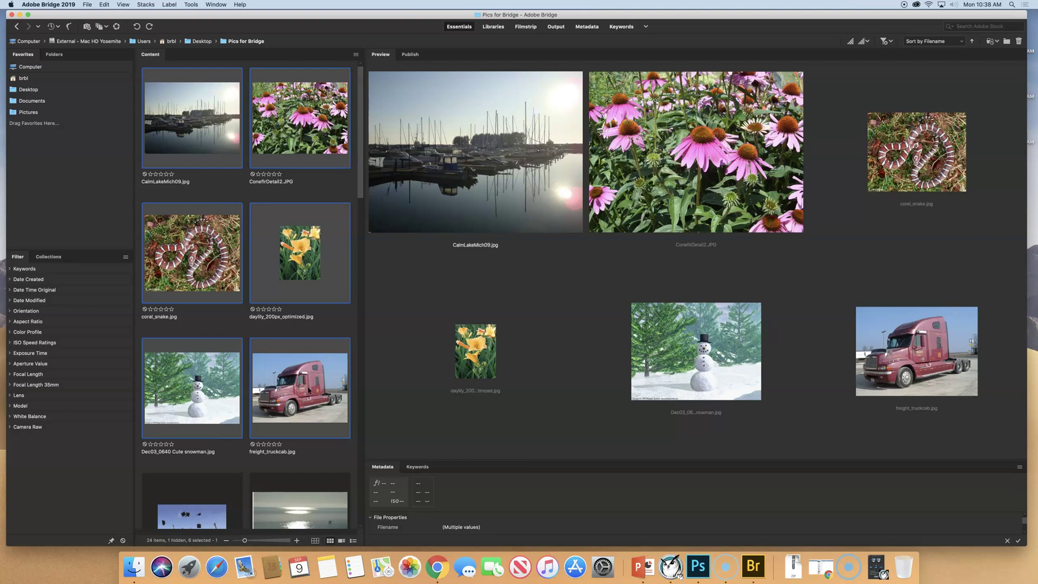
Select the harbor, coral snake, Cute snowman, truck cab, gradhats and pink coneflower images individually as one multiple selection
click(285, 501)
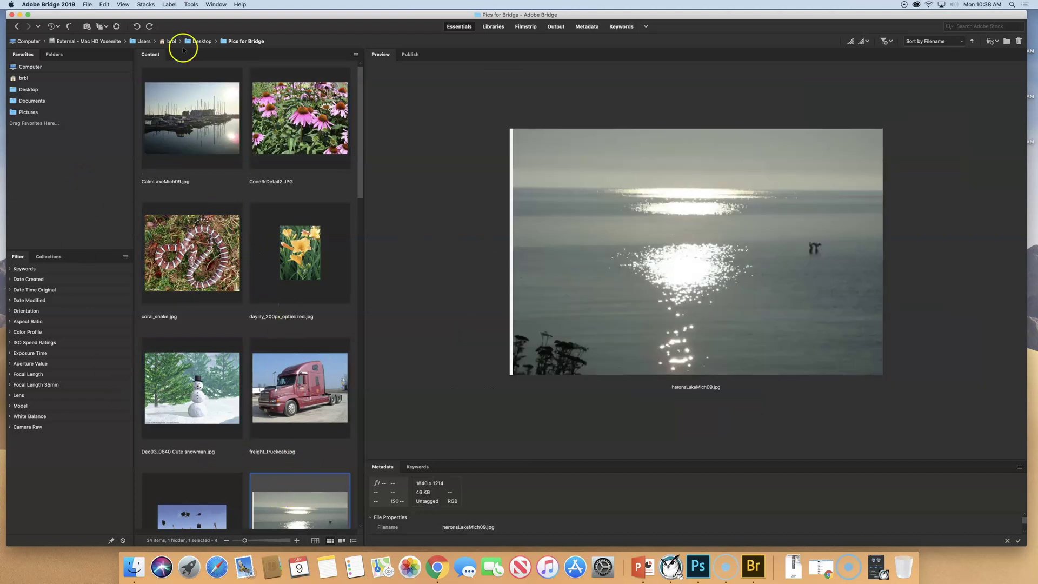
click(194, 109)
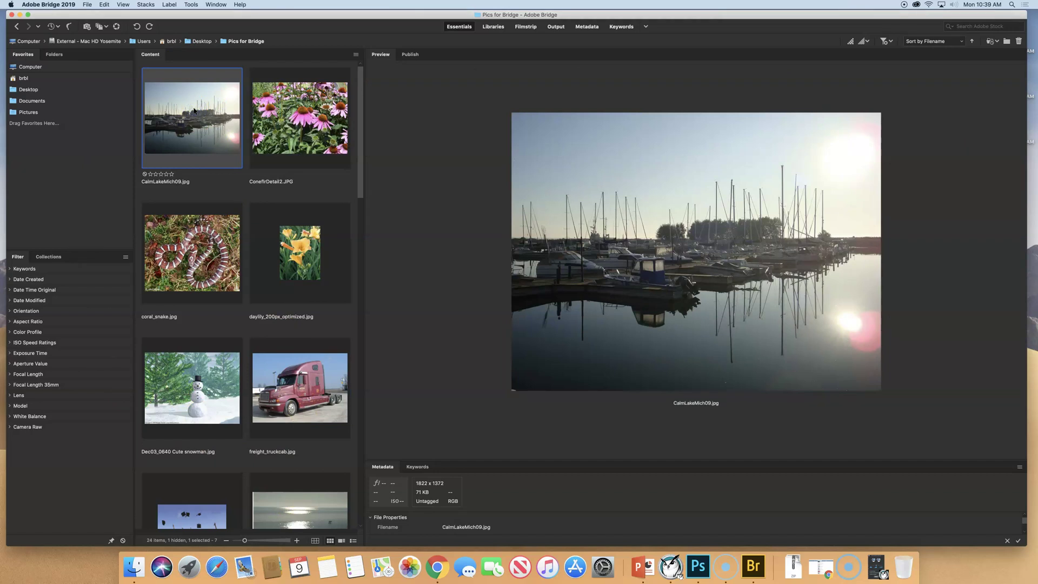
super+click(197, 233)
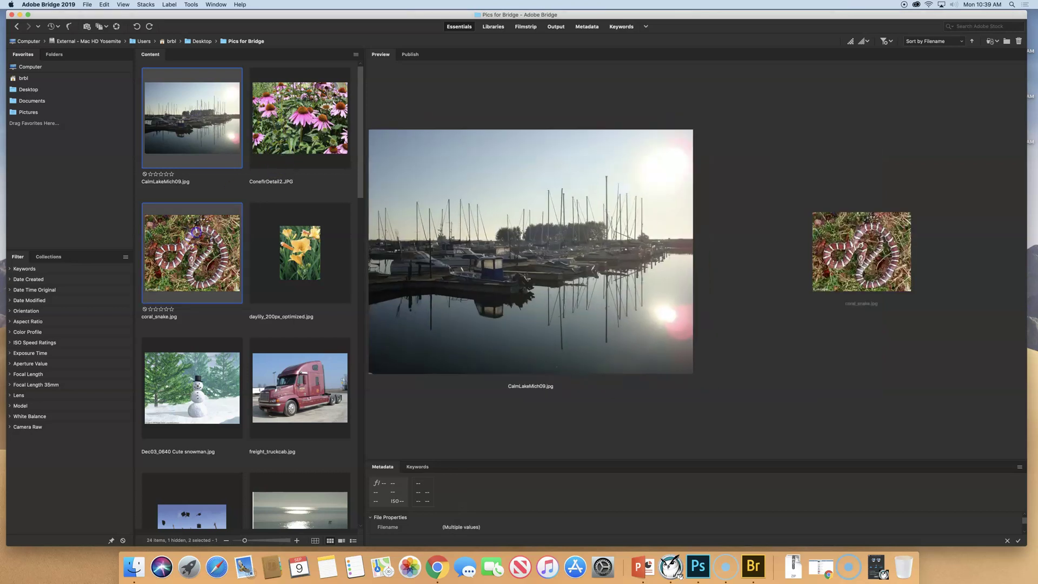
super+click(182, 362)
super+click(311, 393)
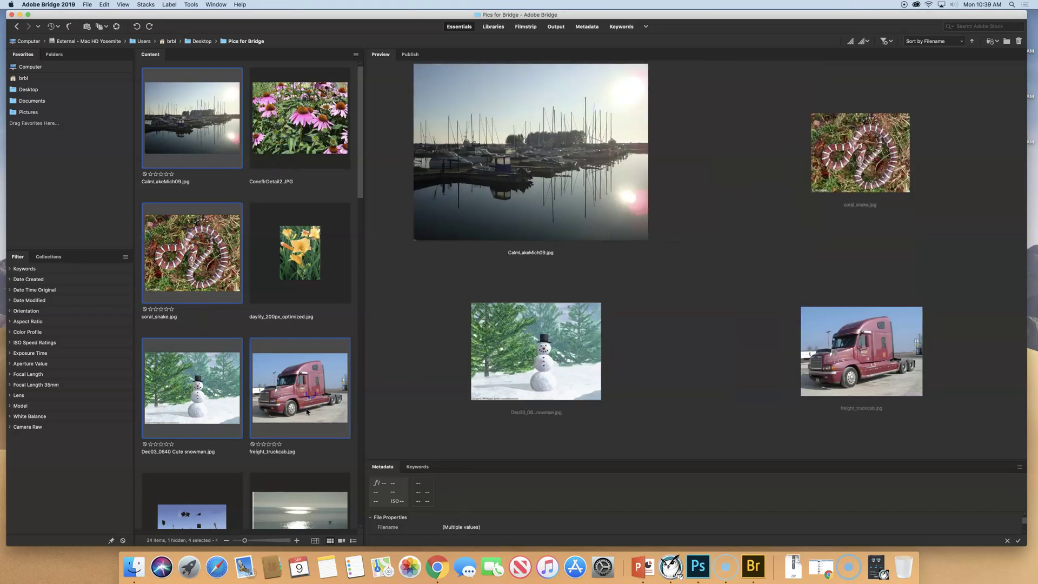
super+click(201, 506)
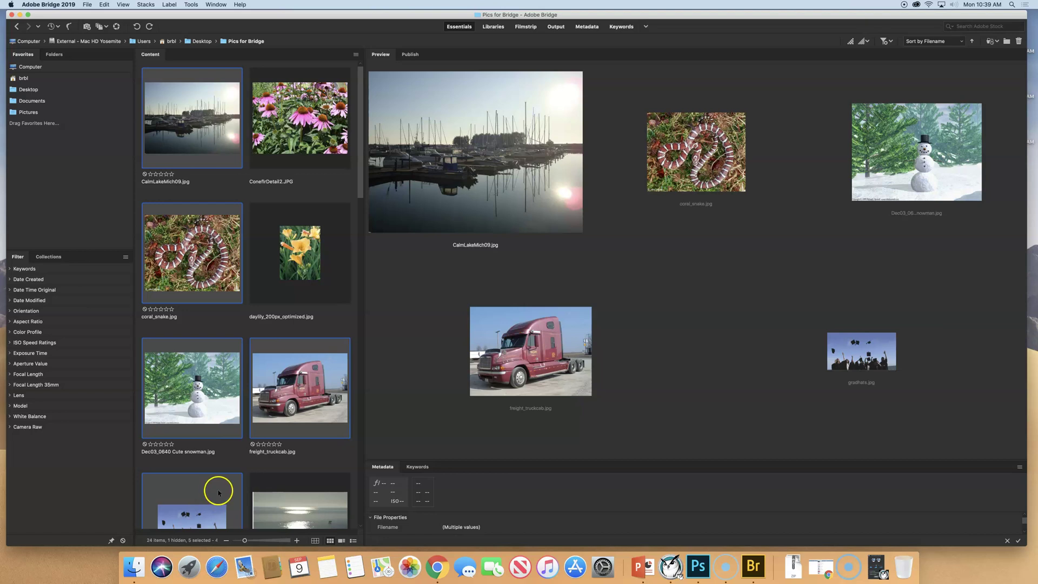
super+click(290, 100)
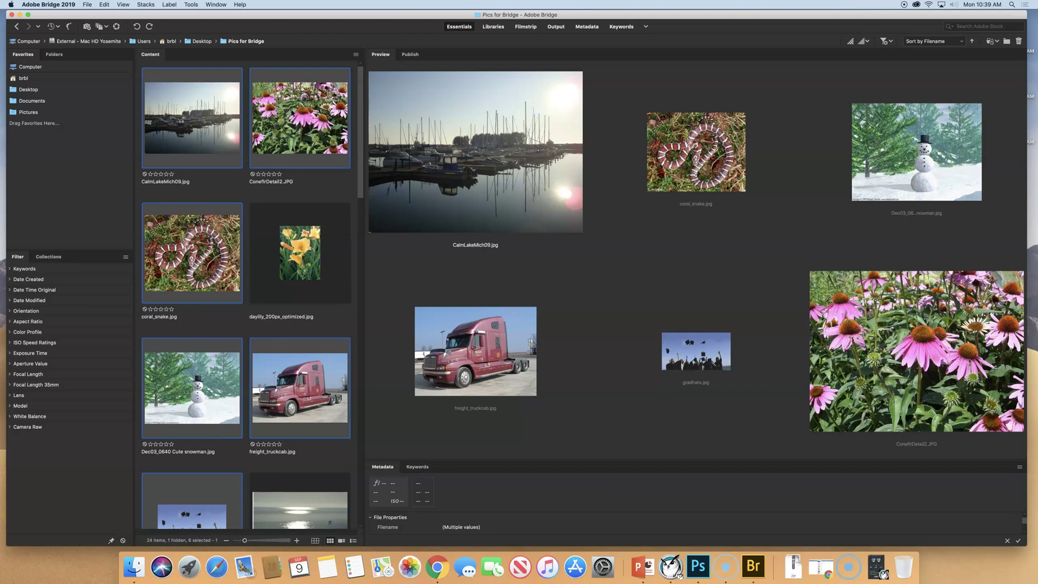
Open the six selected images in full-screen Review mode and cycle through the carousel until freight_truckcab.jpg is in front
key(super+b)
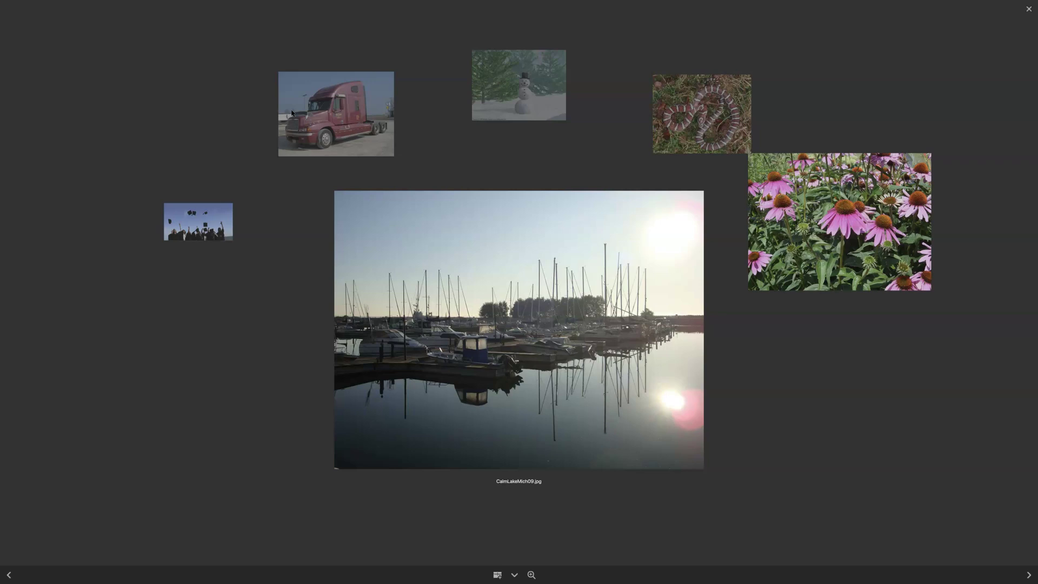
key(Right)
key(Right)
key(Right)
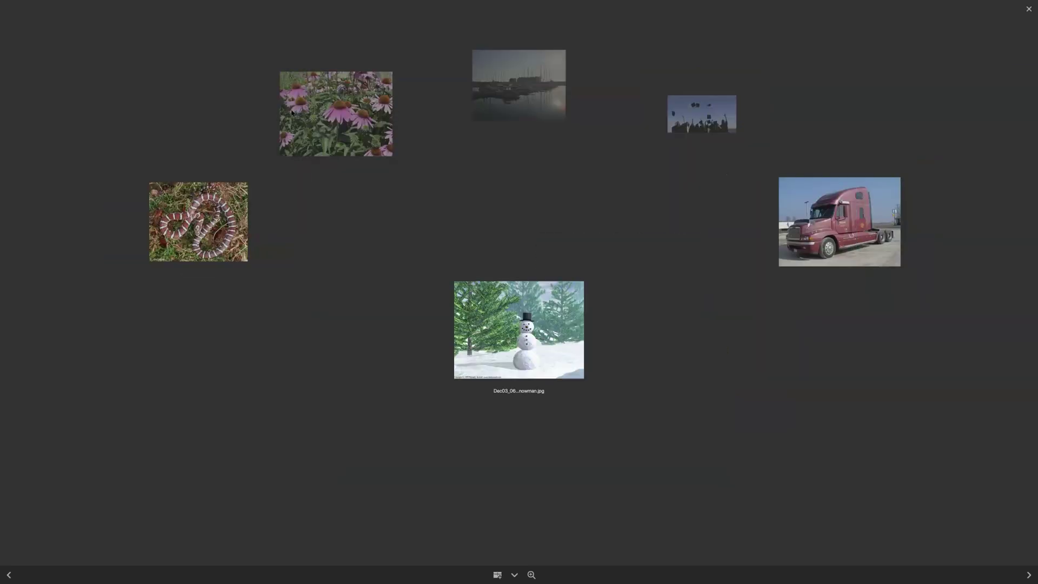
key(Right)
key(Right)
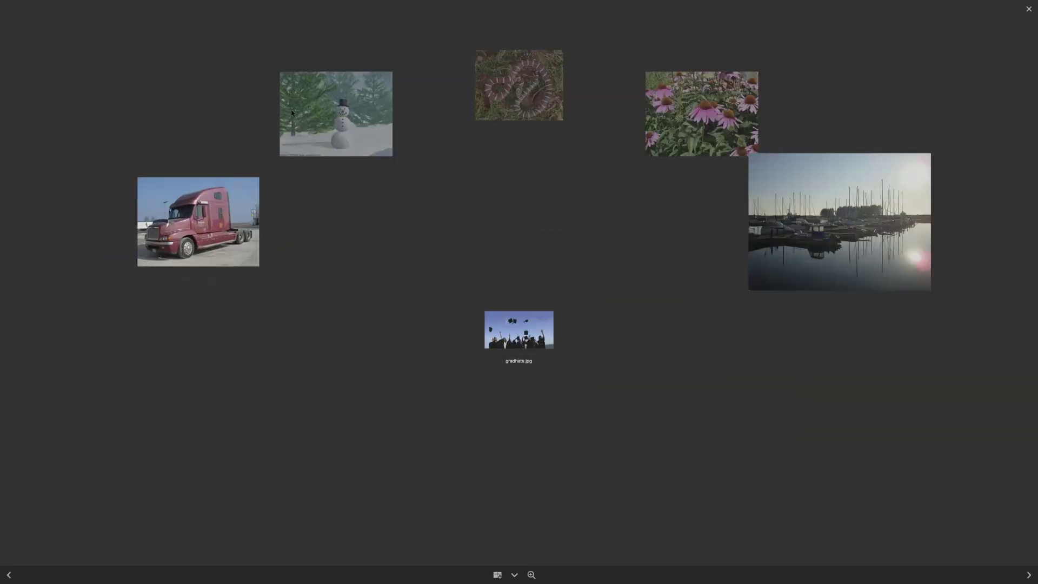
key(Right)
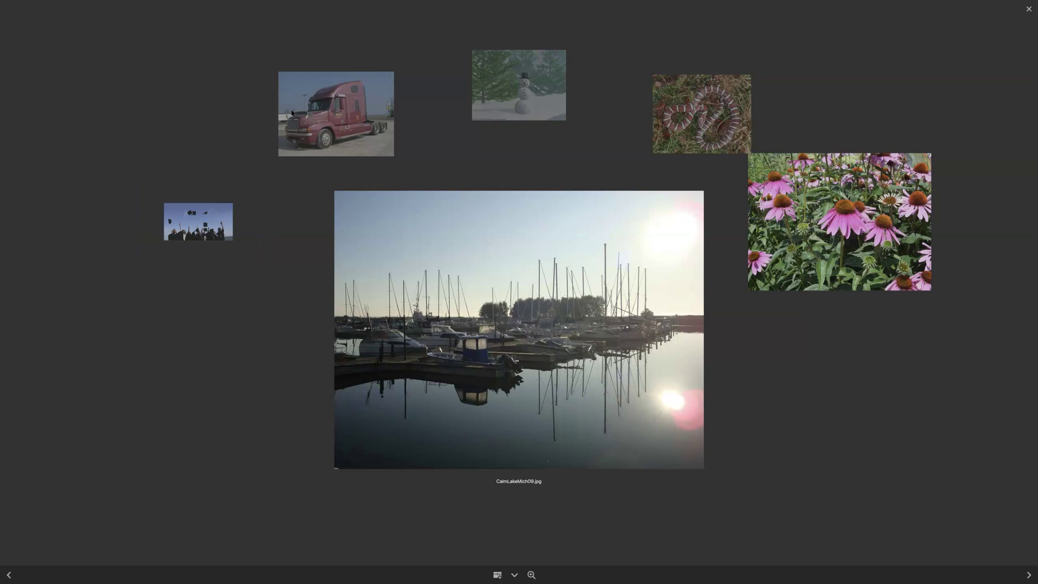
key(Right)
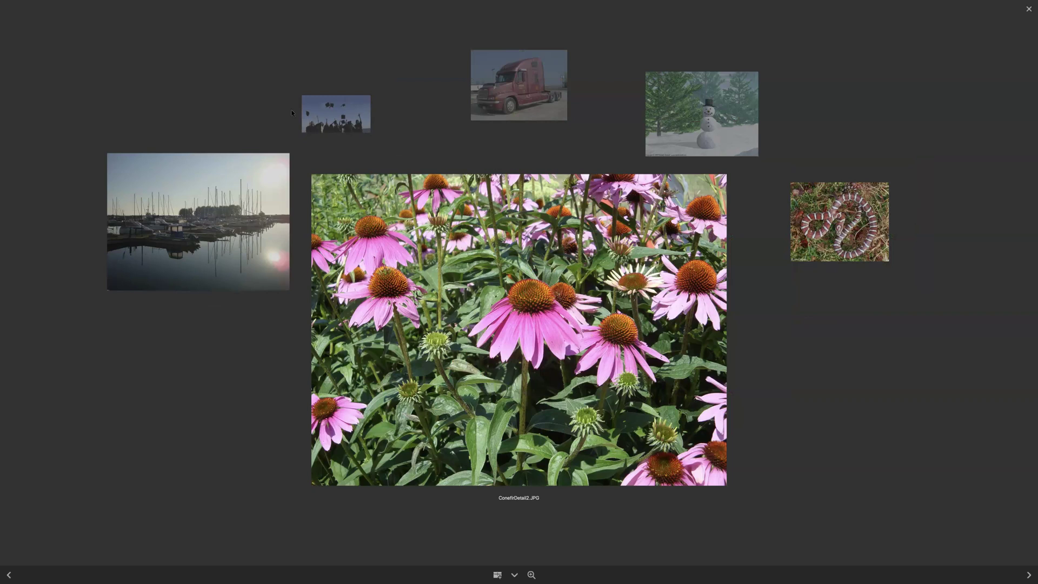
key(Right)
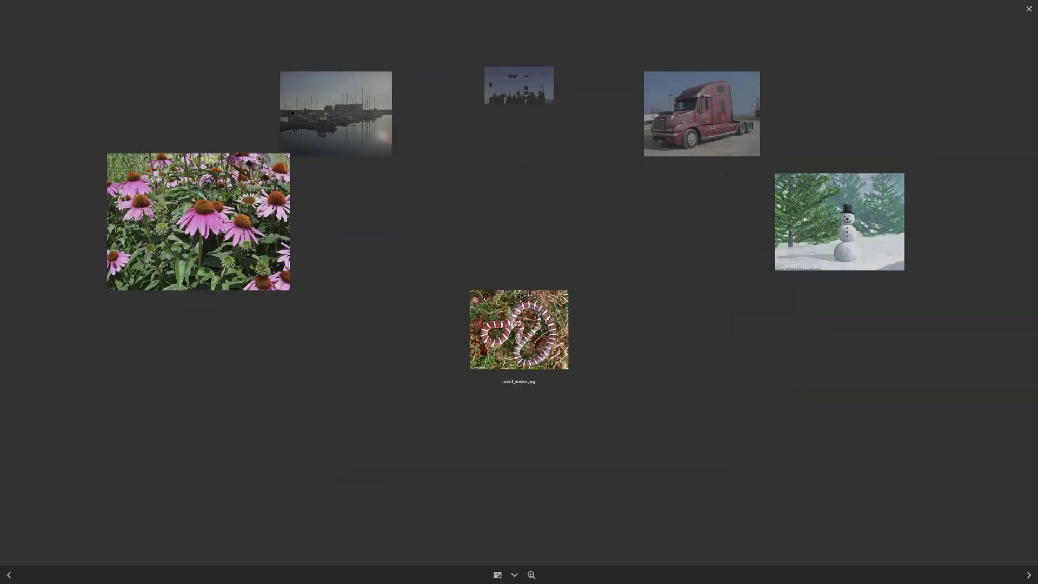
key(Right)
key(Right)
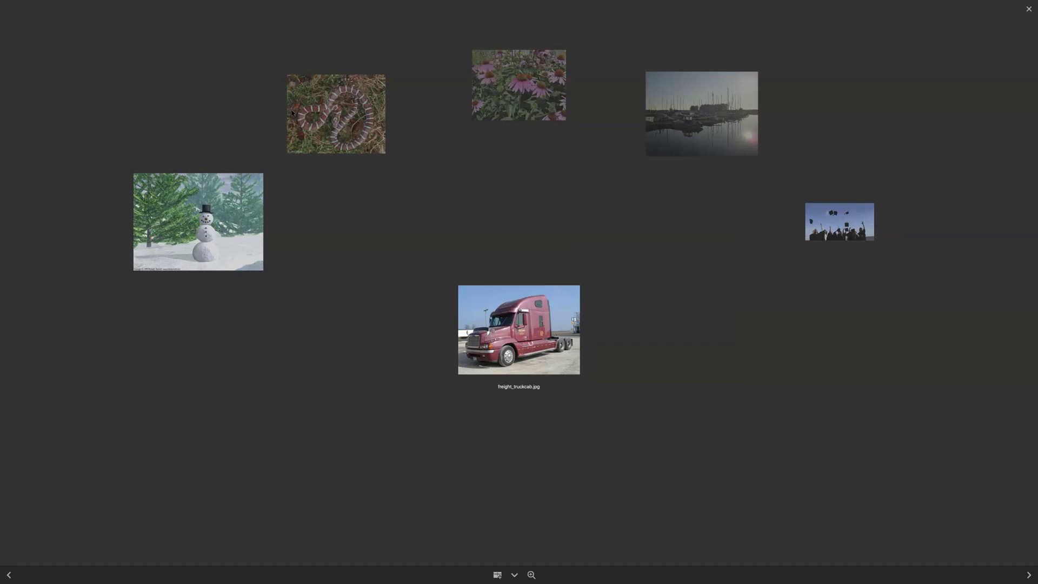
Drop the truck, gradhats, coral snake, snowman and harbor images from the review, keeping only the pink coneflower photo
key(Right)
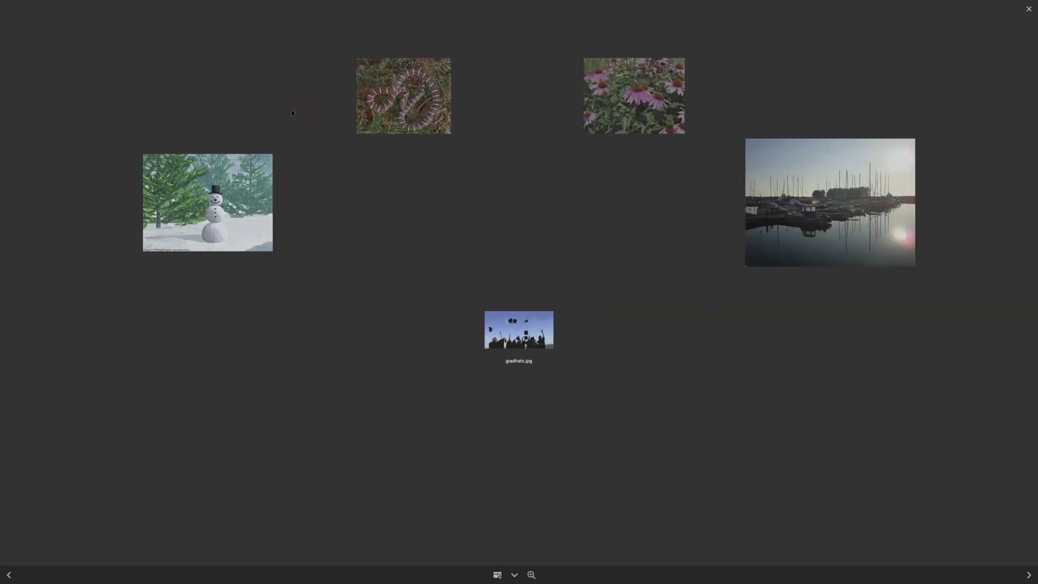
key(Right)
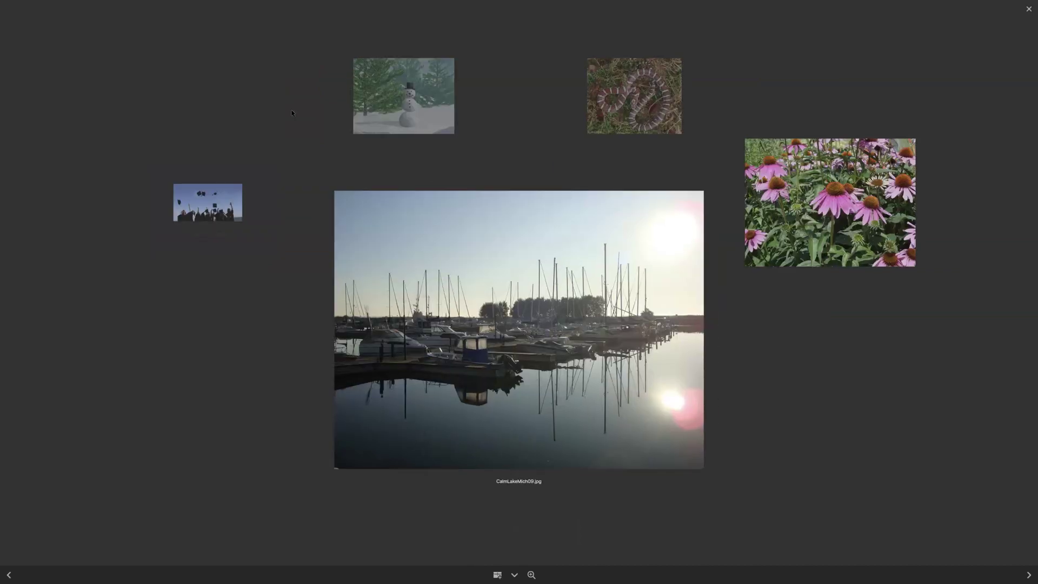
key(Left)
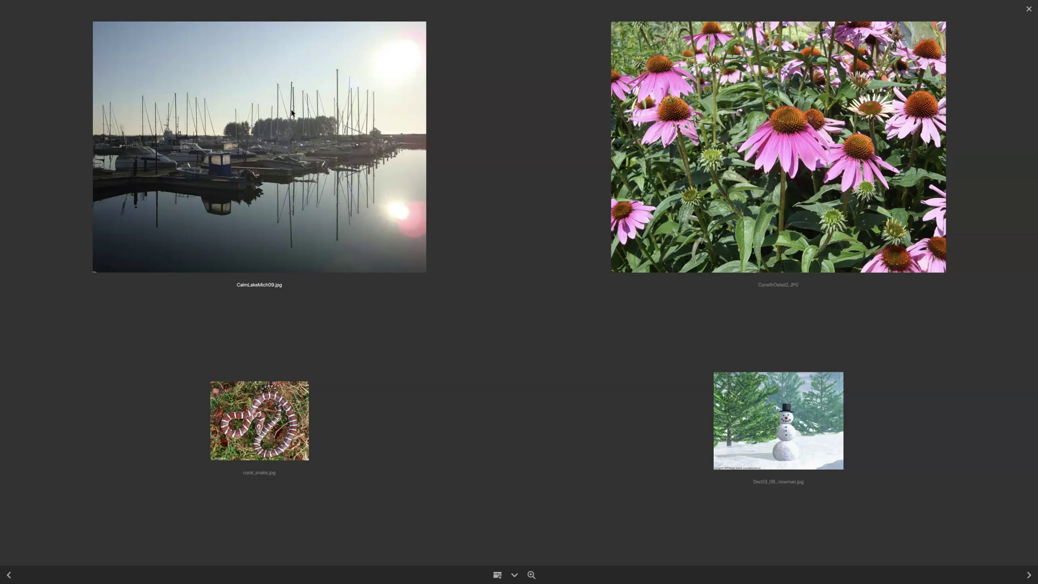
key(Right)
key(Right)
key(super+BackSpace)
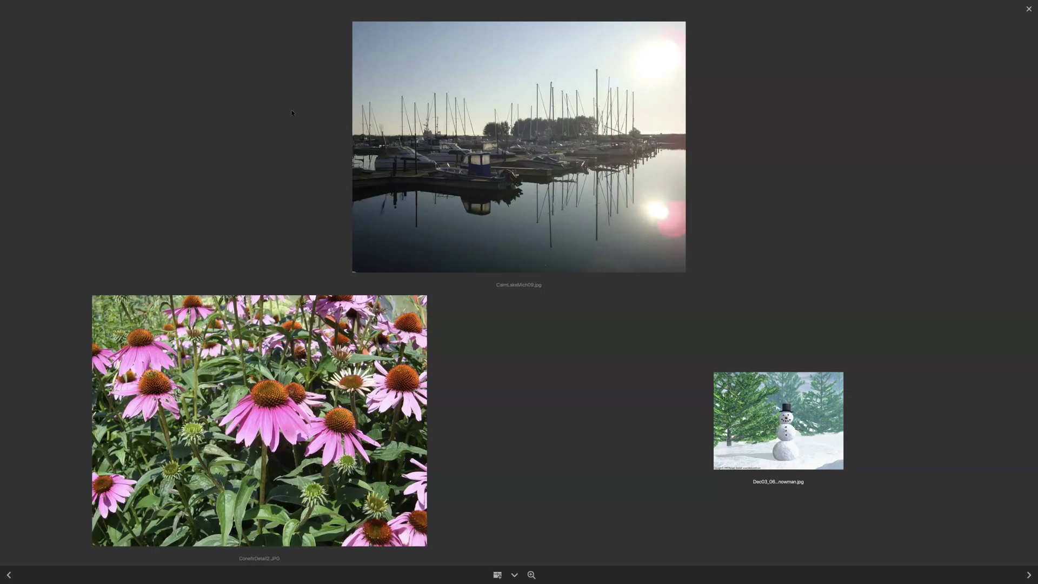
key(super+BackSpace)
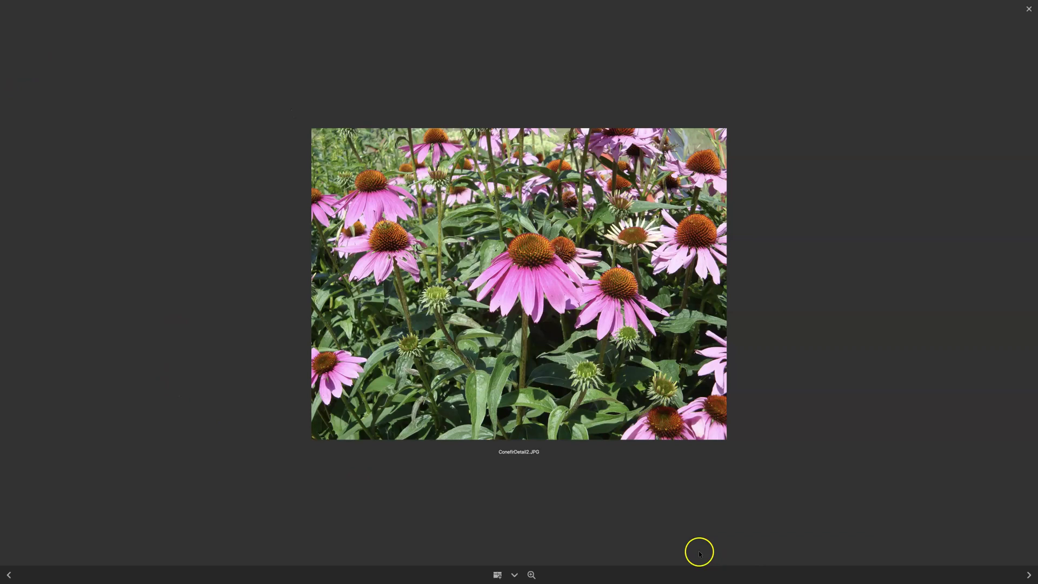
Magnify the petals of a central coneflower at 200% with the loupe, and close the loupe
click(531, 575)
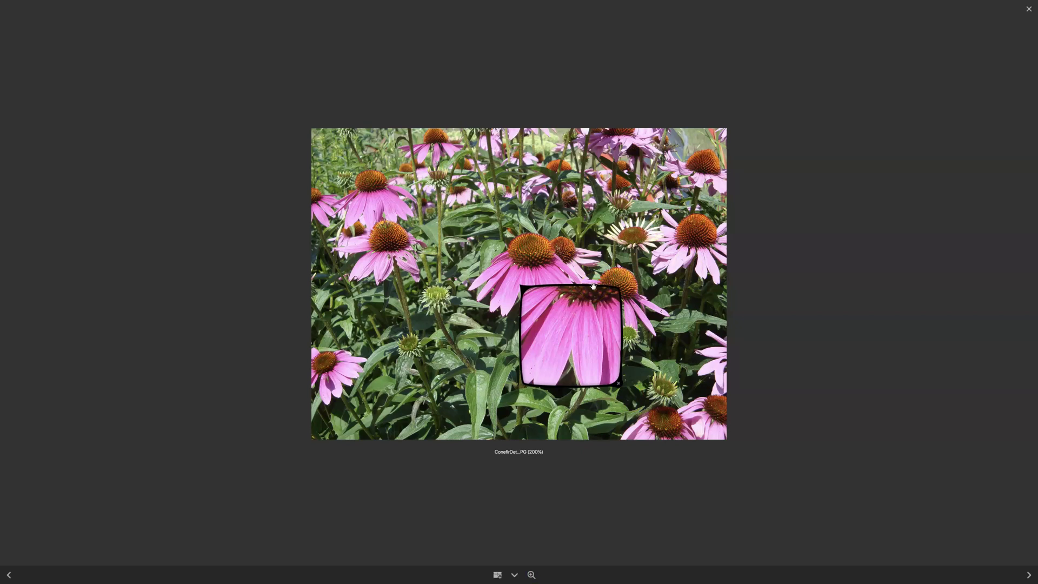
mouse_move(572, 319)
mouse_down()
mouse_move(607, 260)
mouse_move(568, 198)
mouse_move(514, 292)
mouse_move(562, 328)
mouse_move(586, 325)
mouse_up()
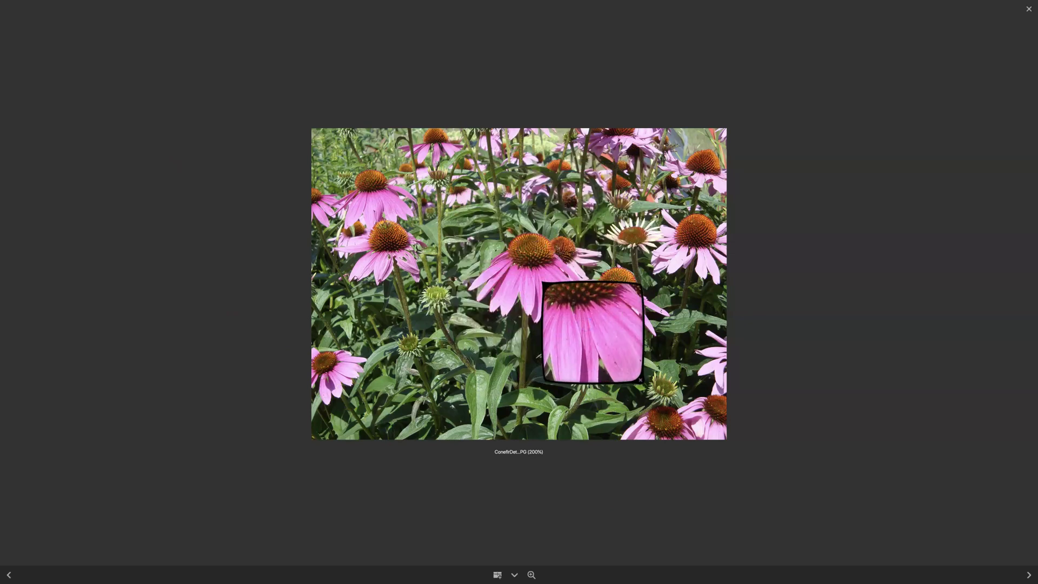
click(542, 290)
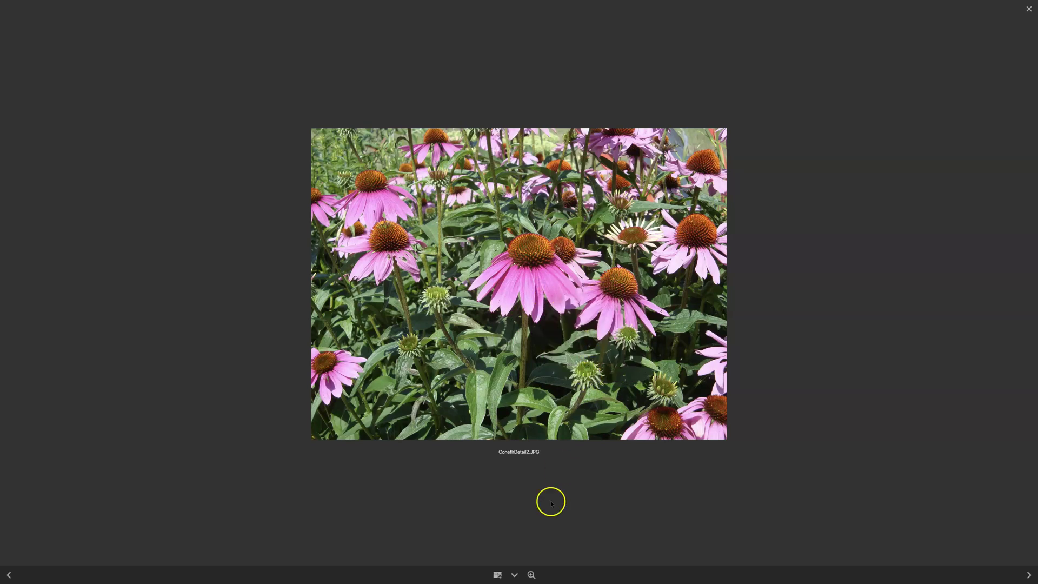
Inspect the cone of the coneflower right of center at 200% with the loupe, close the loupe, and exit Review mode
click(532, 574)
drag(601, 325, 579, 294)
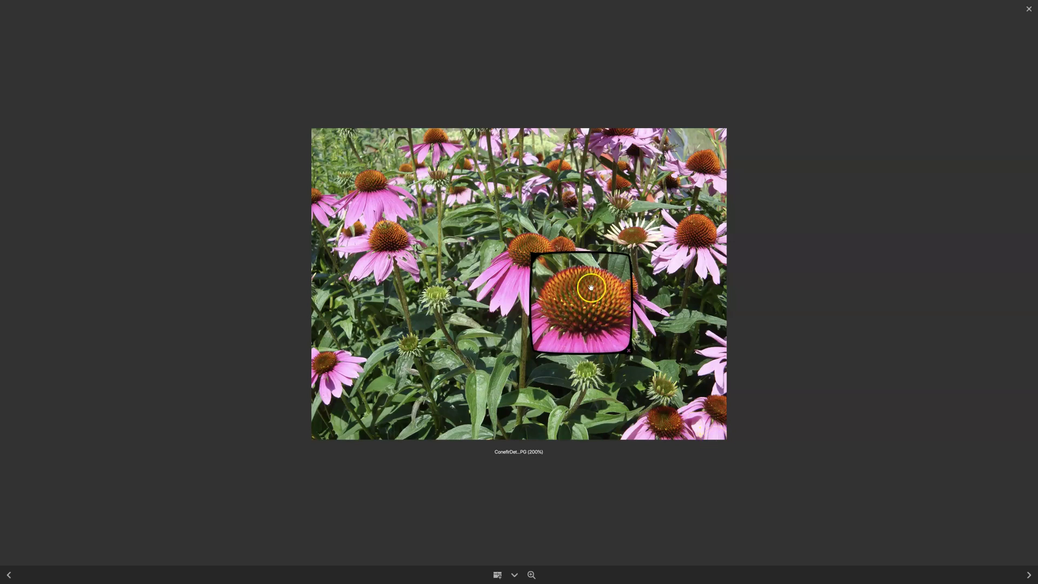
click(629, 351)
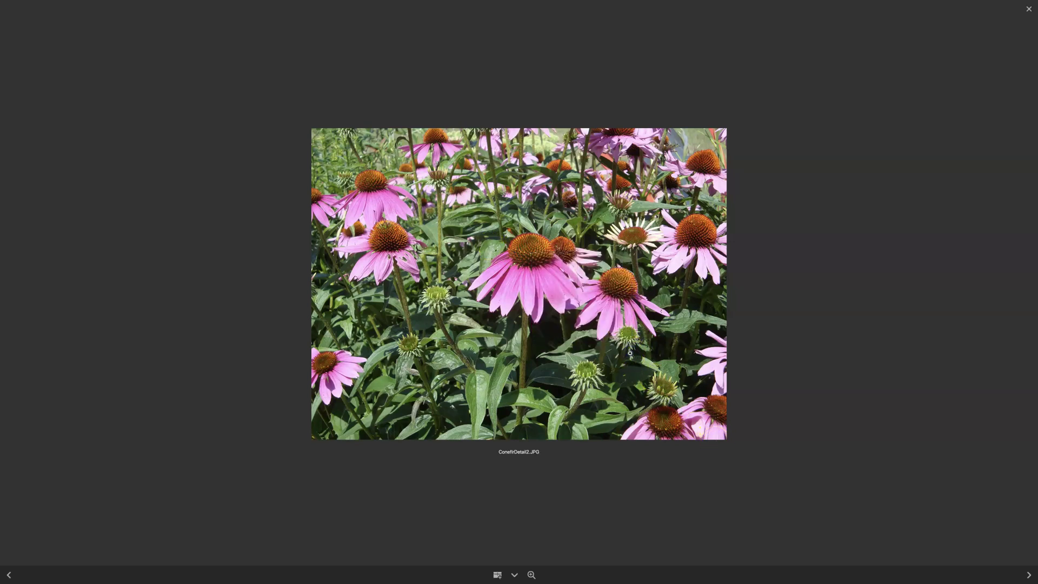
click(513, 575)
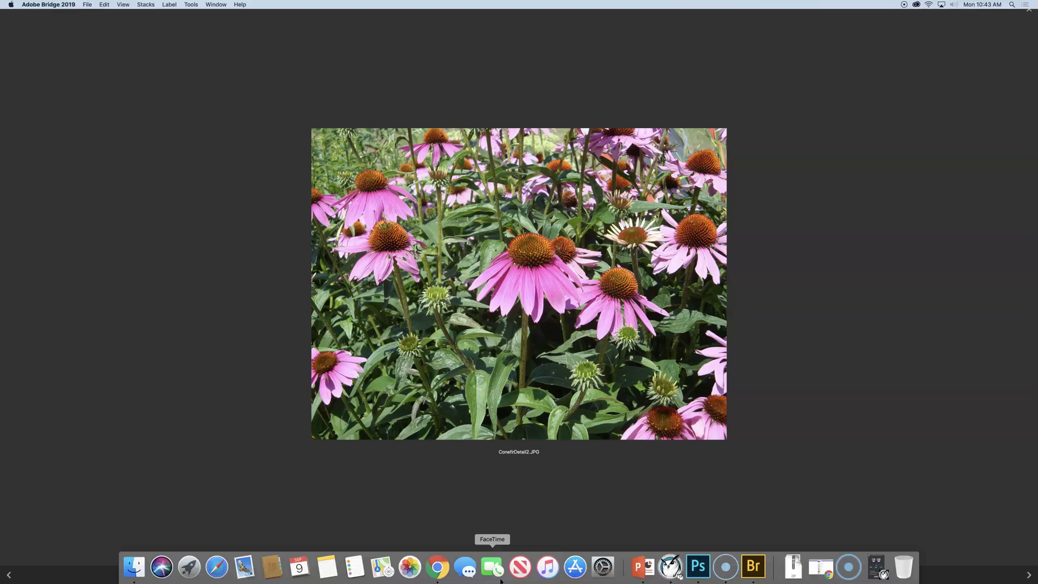
key(space)
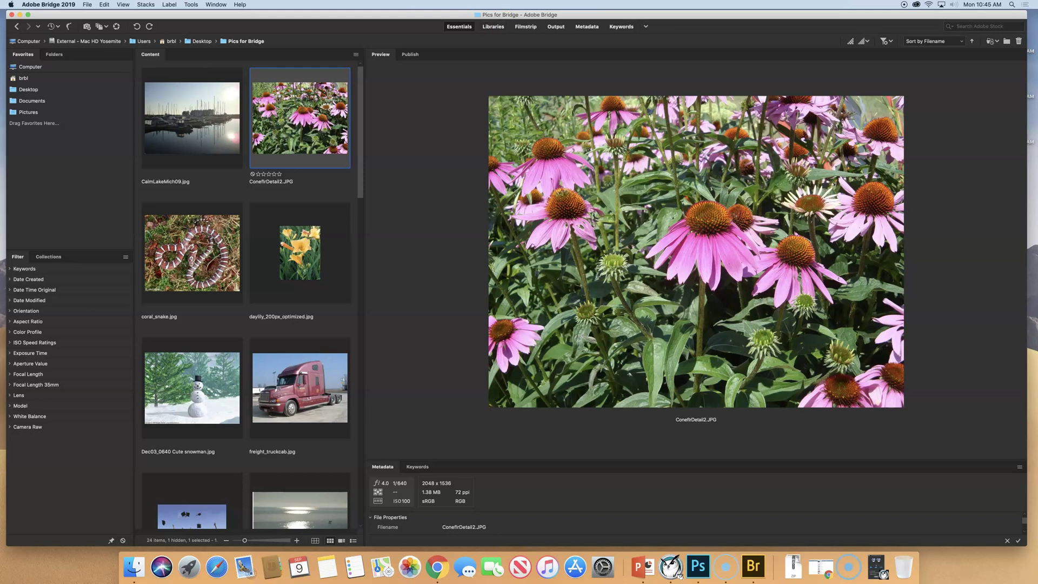
Allow Bridge to control System Events, examine the label names and shortcuts in the Labels preferences, and cancel the dialog
click(169, 5)
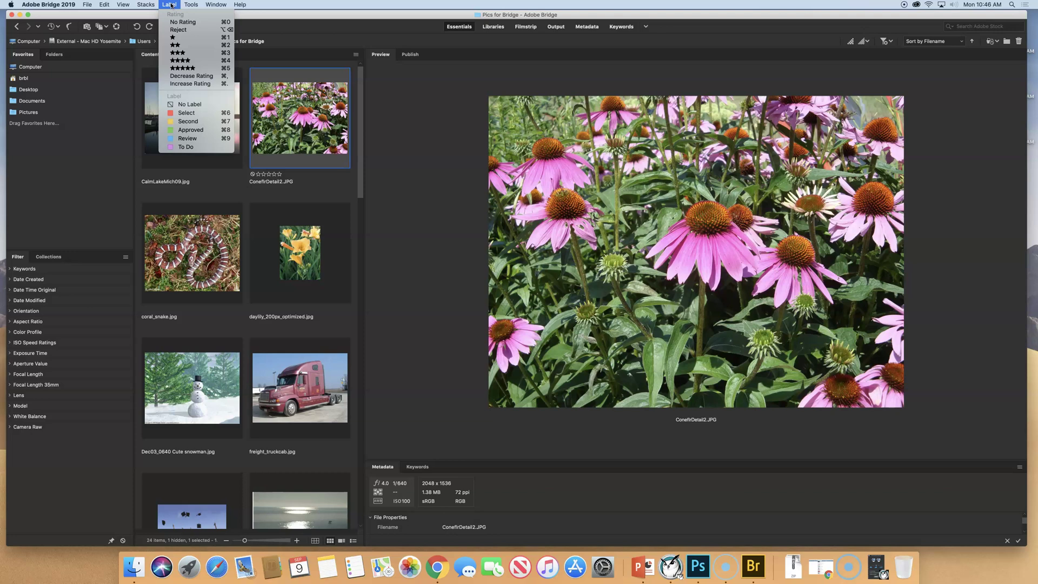
mouse_move(145, 4)
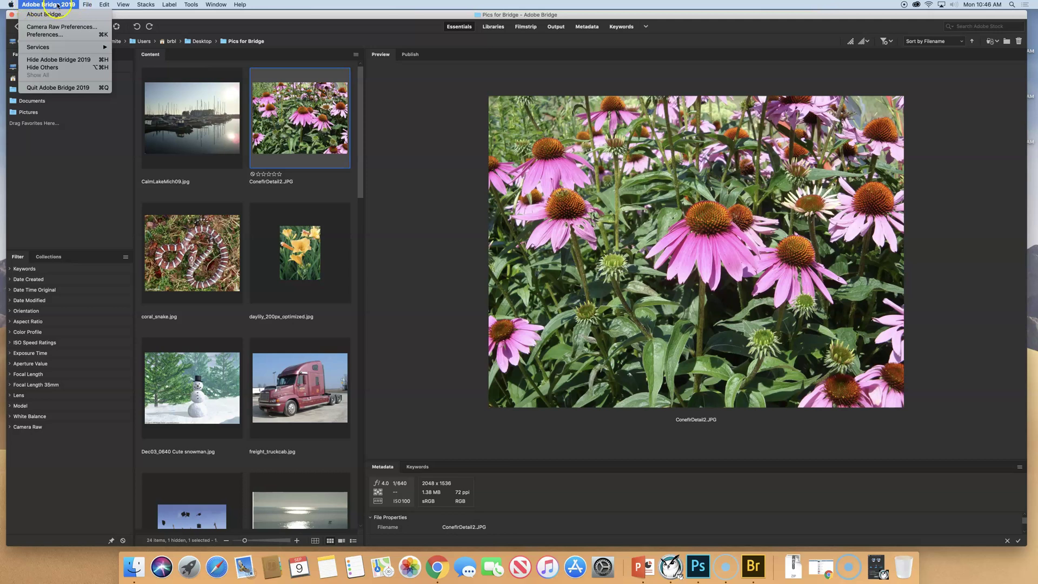
click(41, 35)
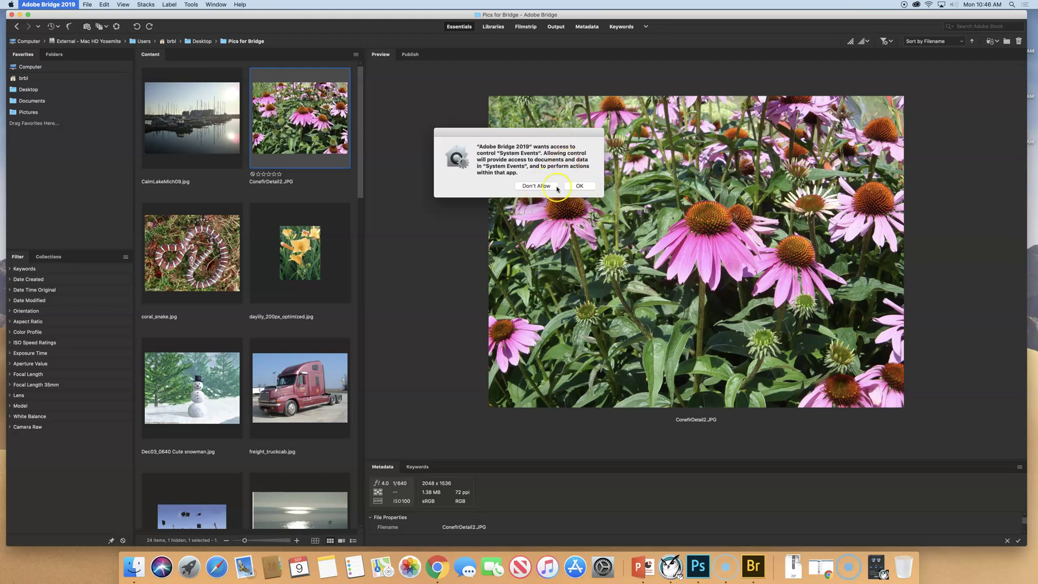
click(579, 187)
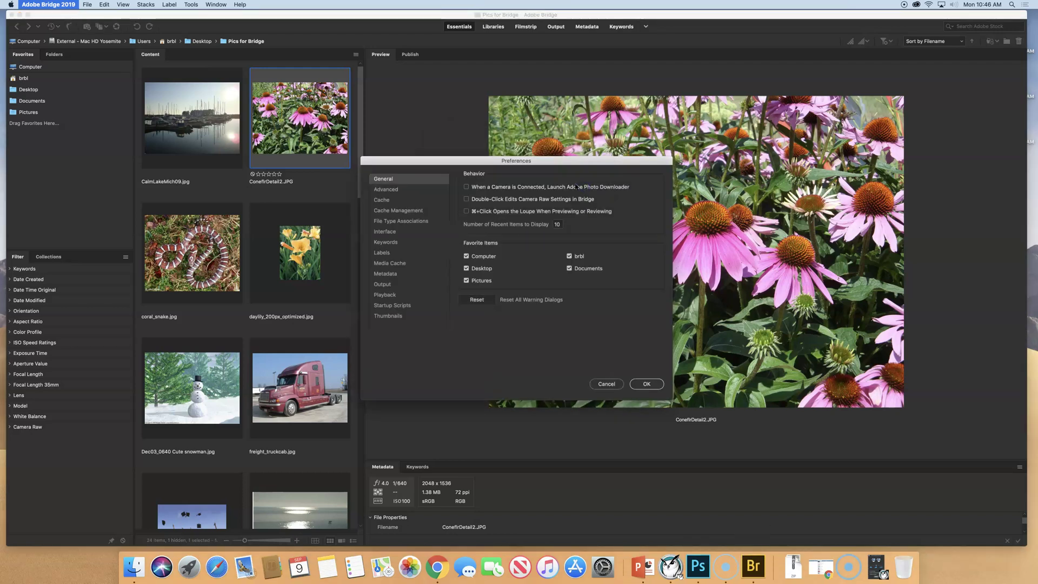
click(379, 254)
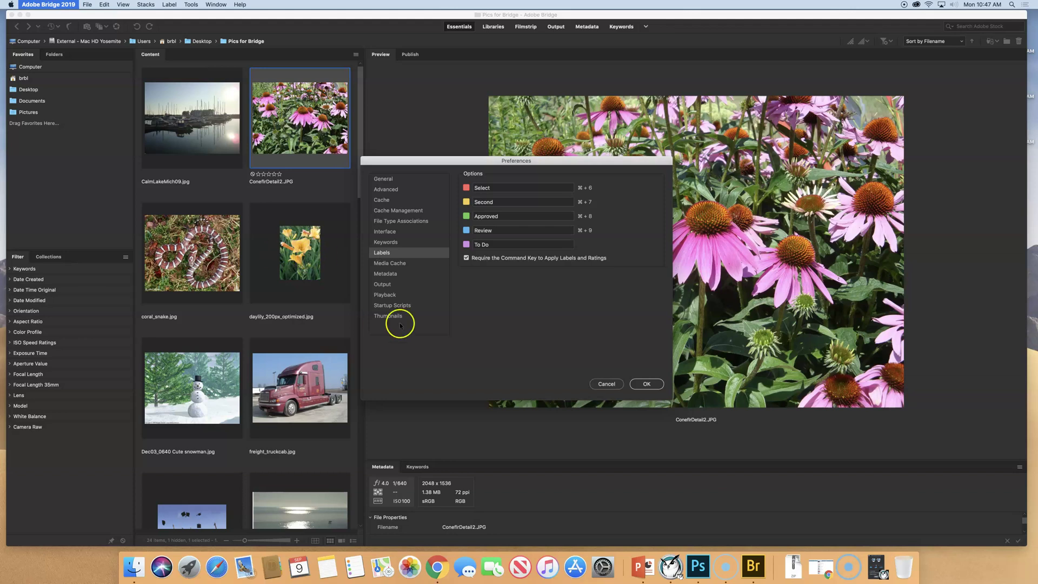
click(607, 384)
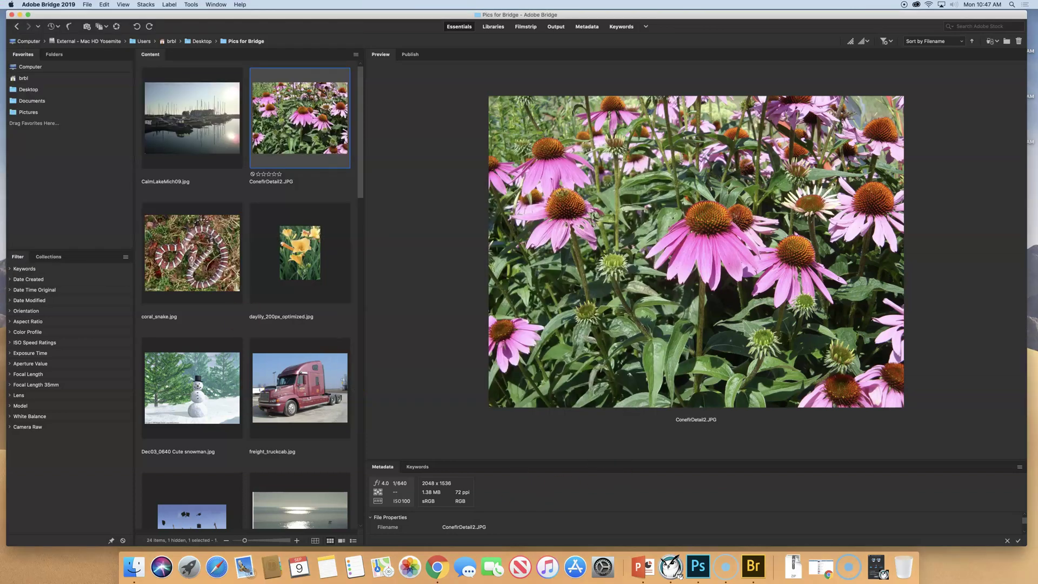
Apply the red Select label to the pink coneflower image and to freight_truckcab.jpg
click(172, 5)
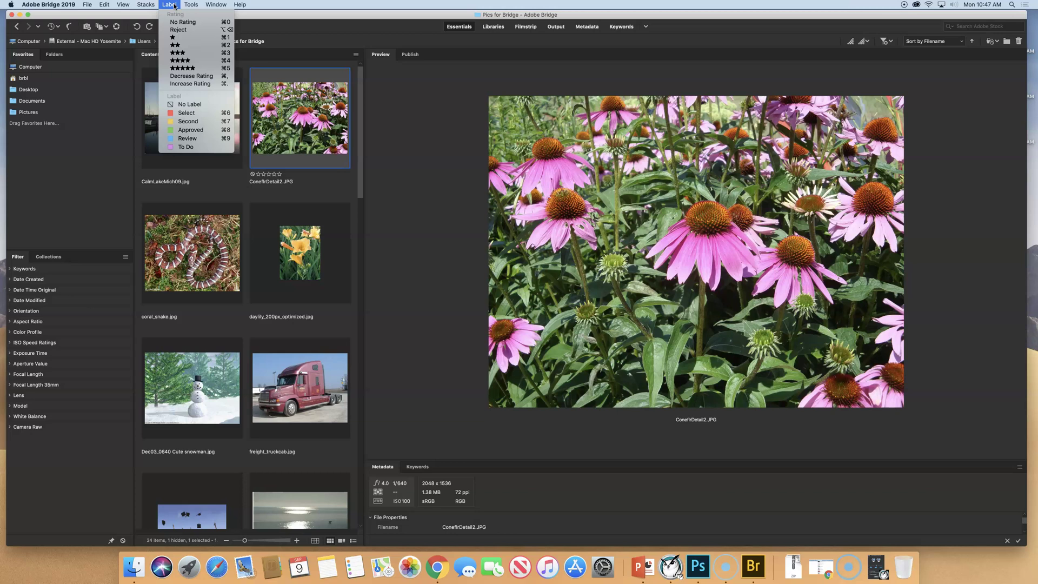
click(286, 138)
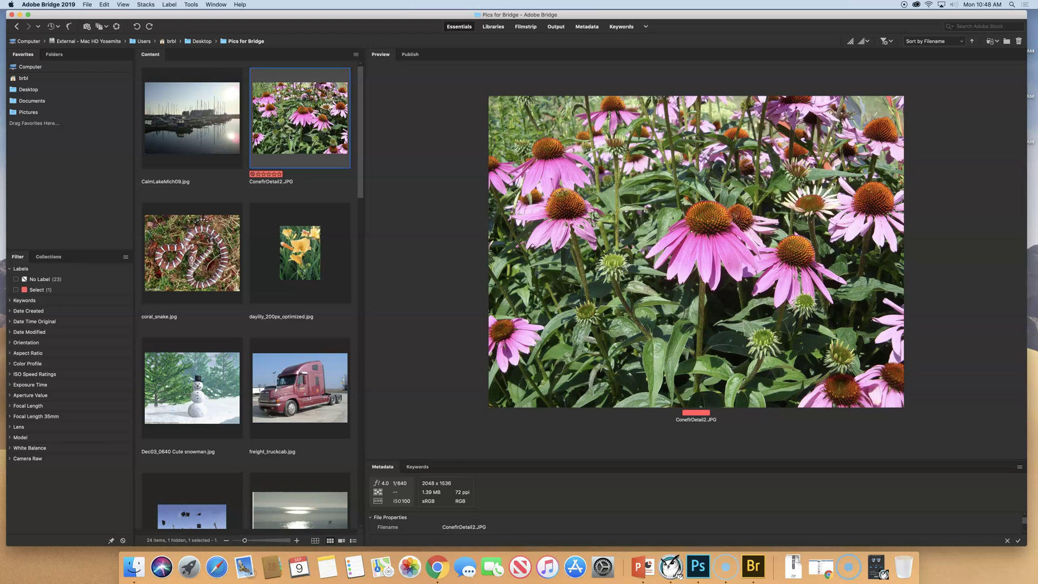
scroll(292, 140, down, 10)
scroll(330, 216, up, 7)
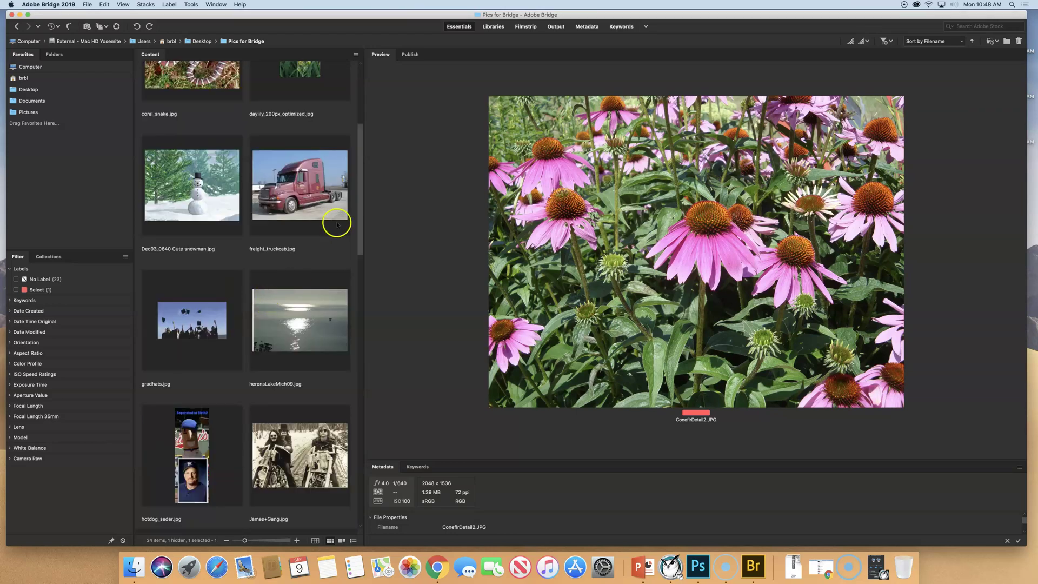
click(330, 216)
key(super+6)
Apply the red Select label to Snowman.jpg and yellowleaves_lakeoct08.jpg near the end of the folder
scroll(222, 247, down, 10)
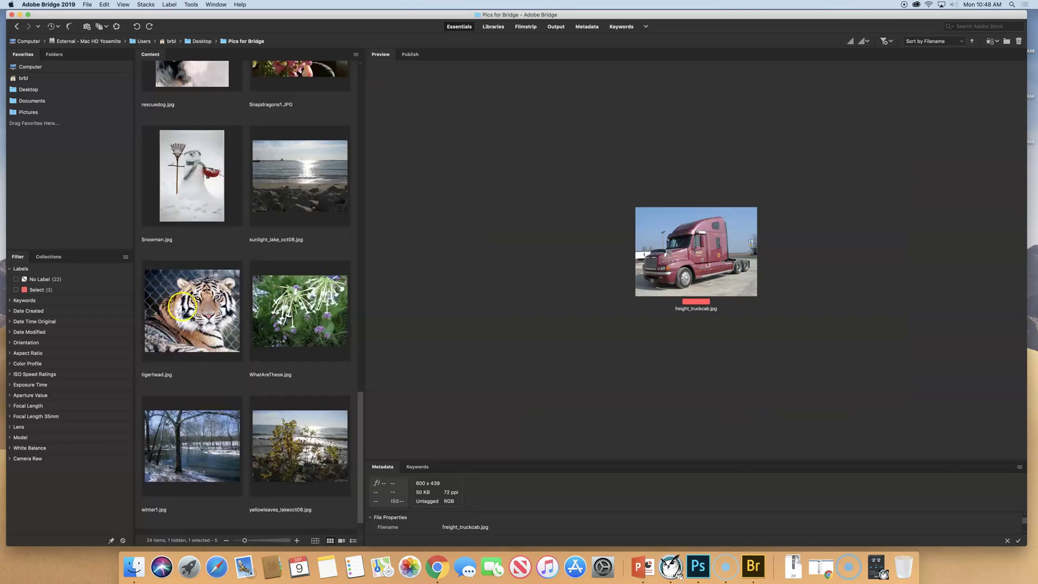
click(183, 307)
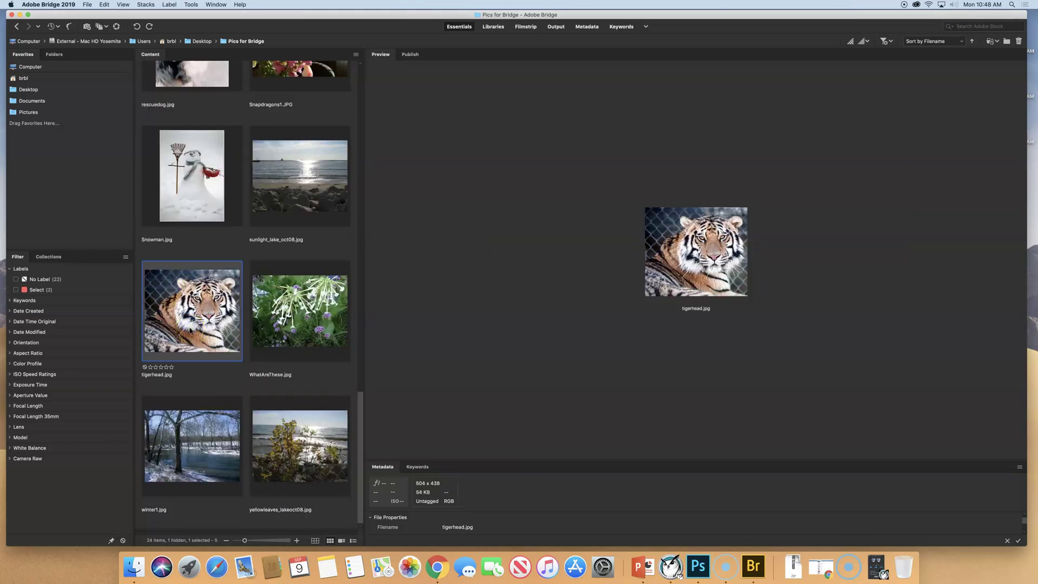
click(196, 180)
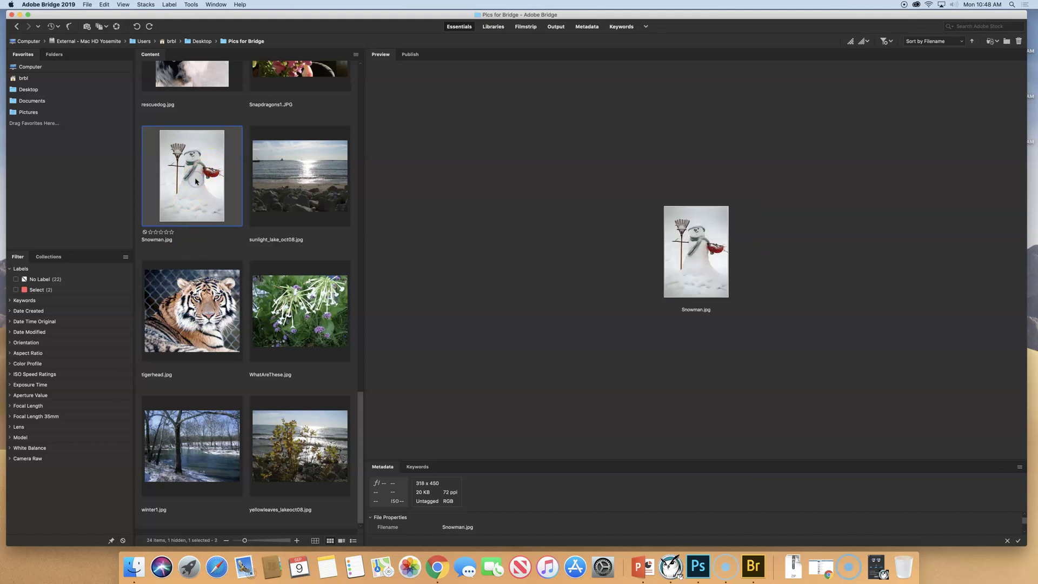
key(super+6)
click(287, 431)
key(super+6)
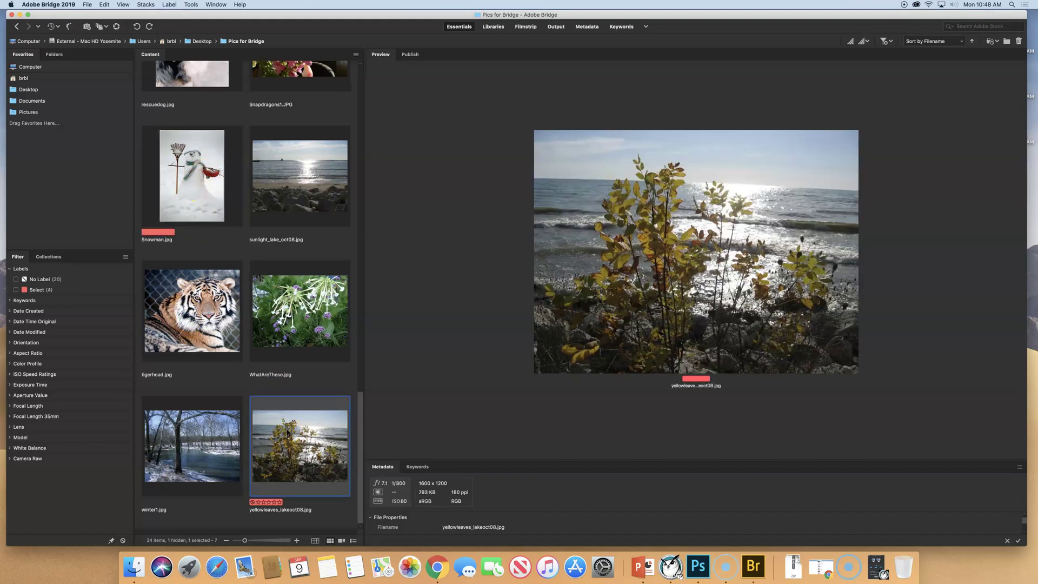
scroll(264, 362, up, 10)
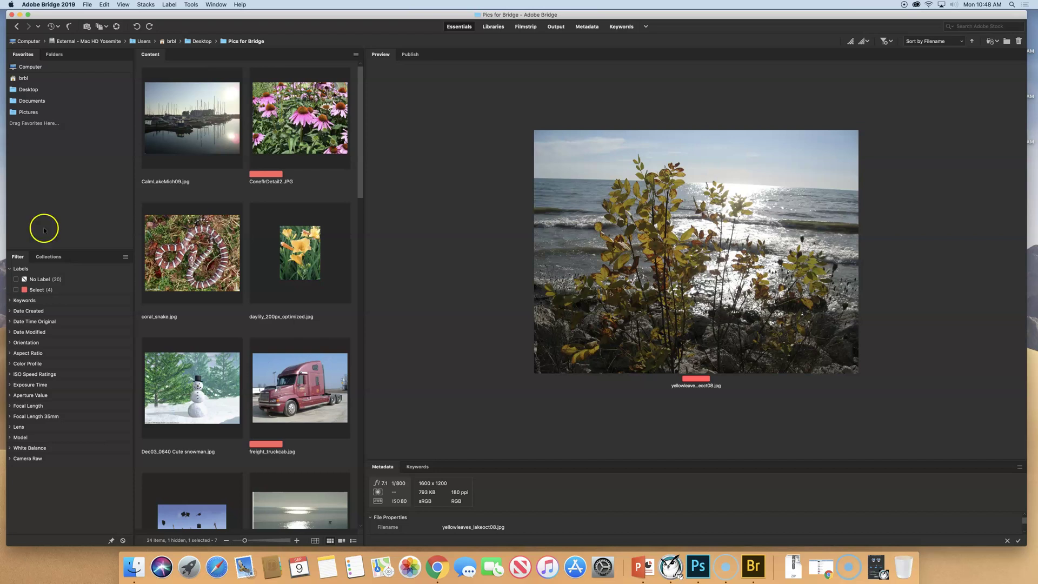
Select coral_snake.jpg, rescuedog.jpg and tigerhead.jpg together and apply the yellow Second label to all three
click(169, 5)
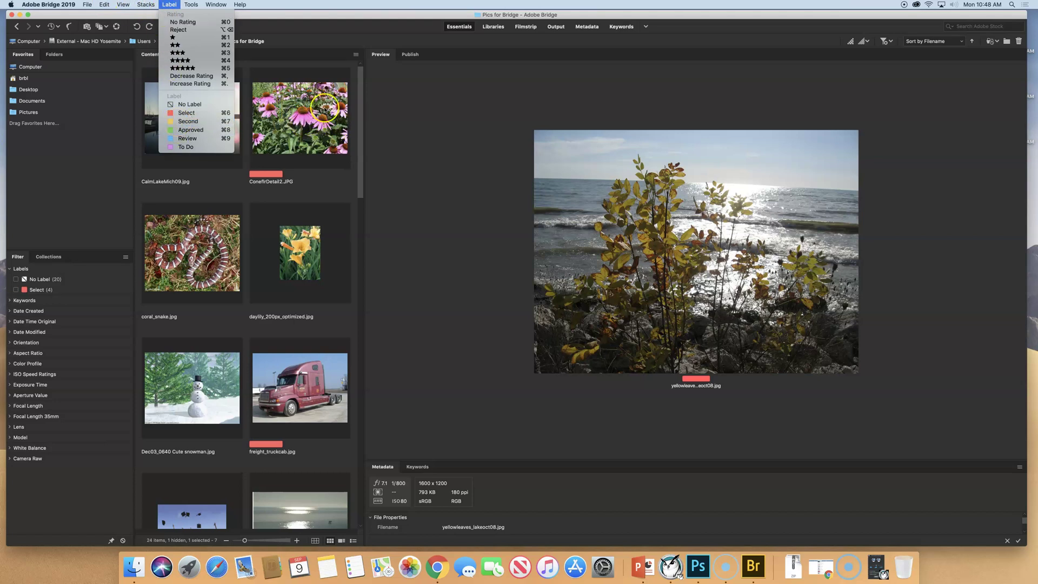
click(361, 96)
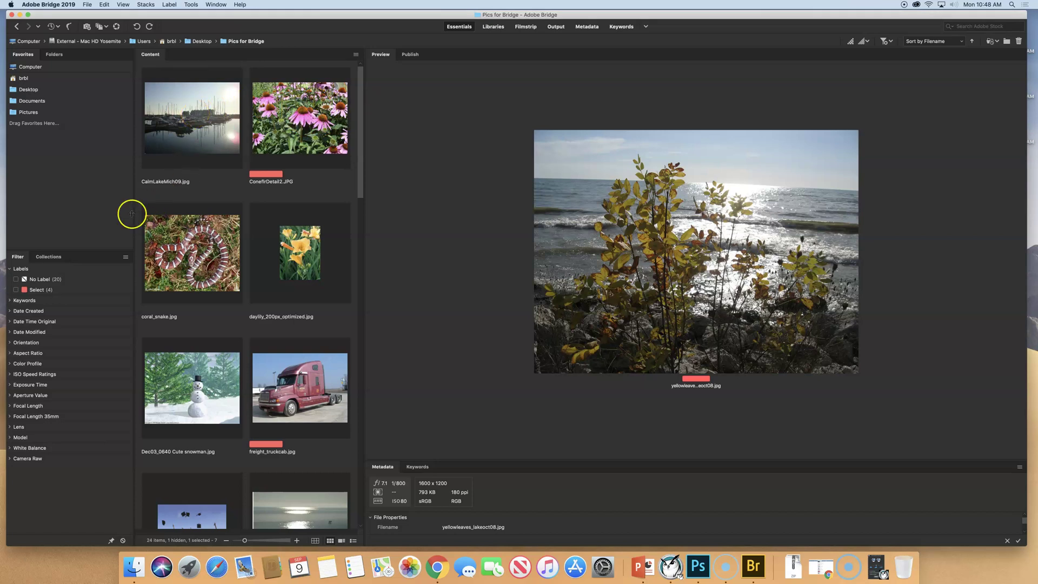
click(205, 253)
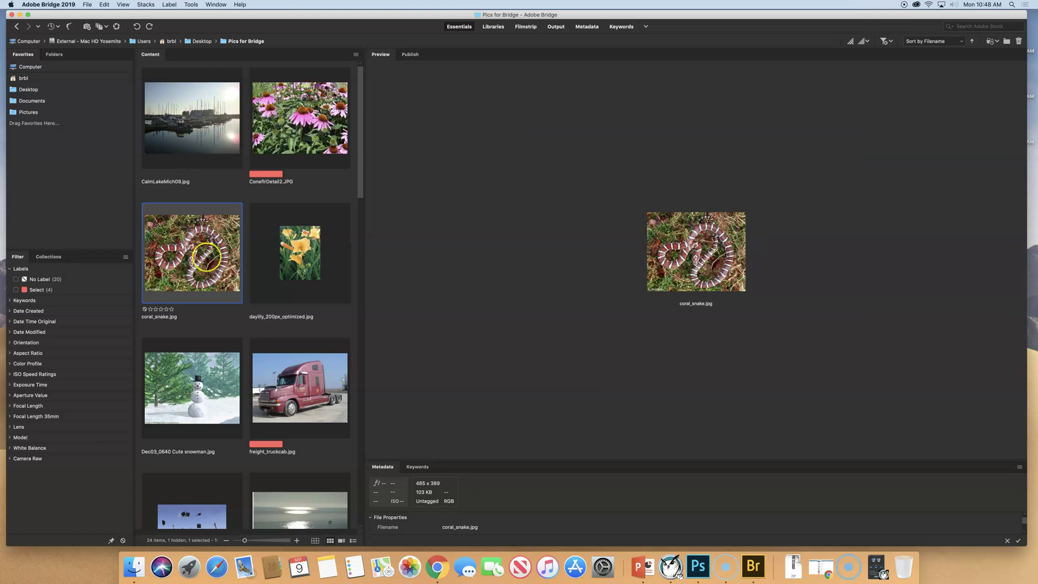
scroll(215, 267, down, 2)
scroll(214, 267, down, 8)
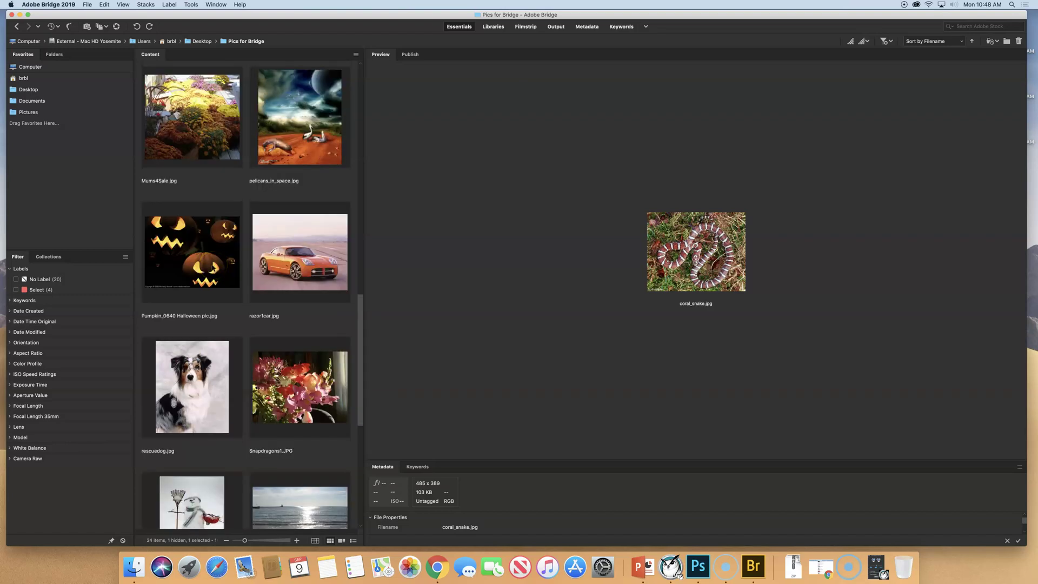
super+click(183, 380)
scroll(184, 382, down, 5)
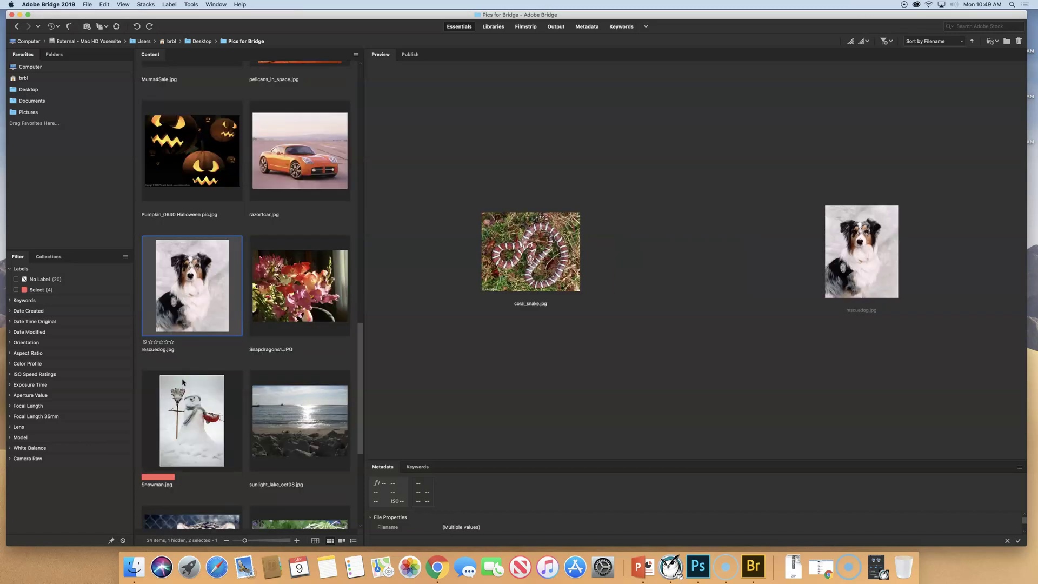
super+click(190, 346)
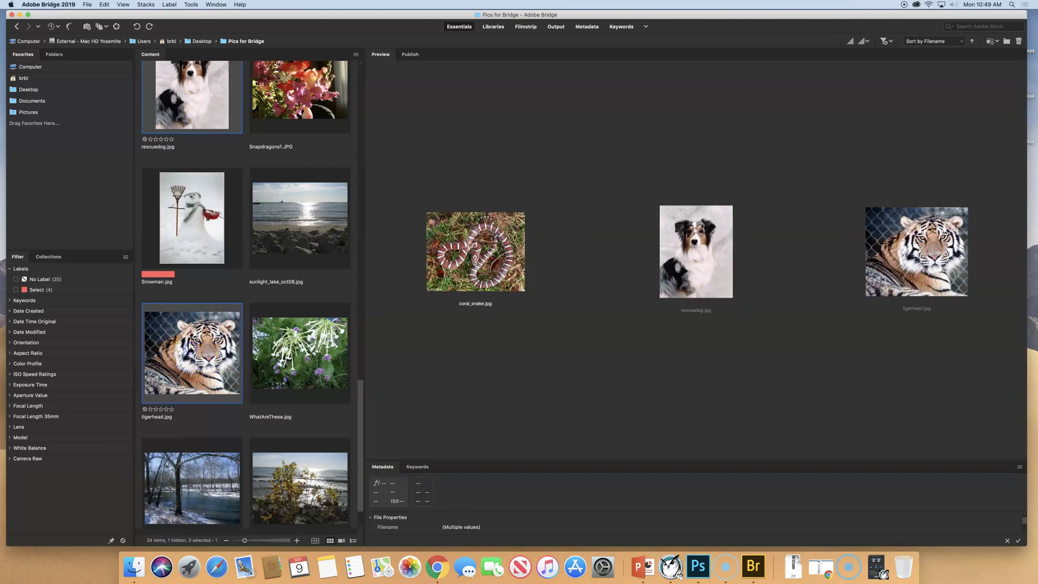
scroll(191, 349, down, 2)
scroll(191, 350, up, 10)
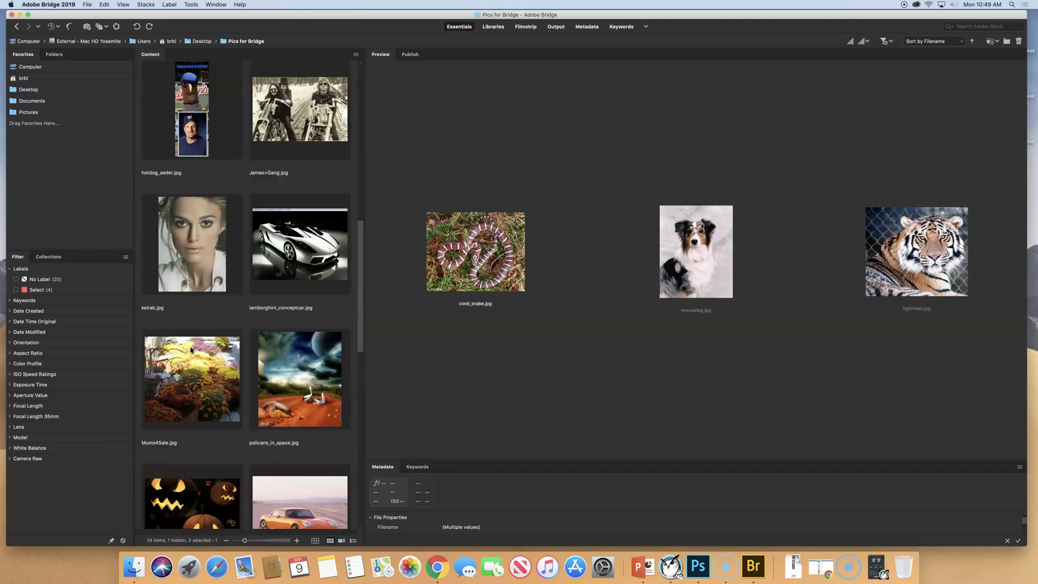
scroll(191, 350, up, 7)
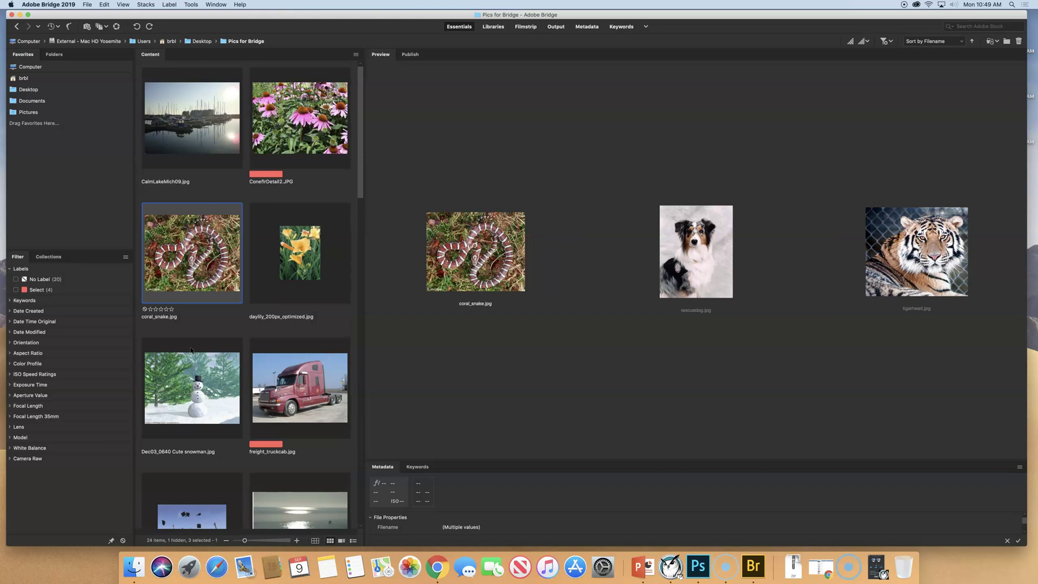
scroll(191, 350, down, 15)
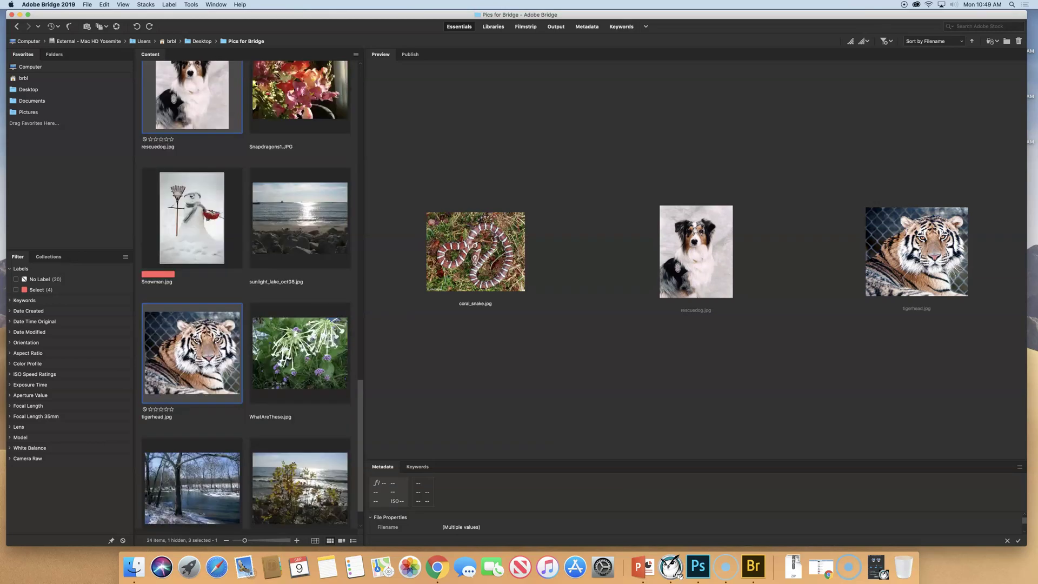
scroll(191, 350, down, 2)
scroll(191, 350, up, 15)
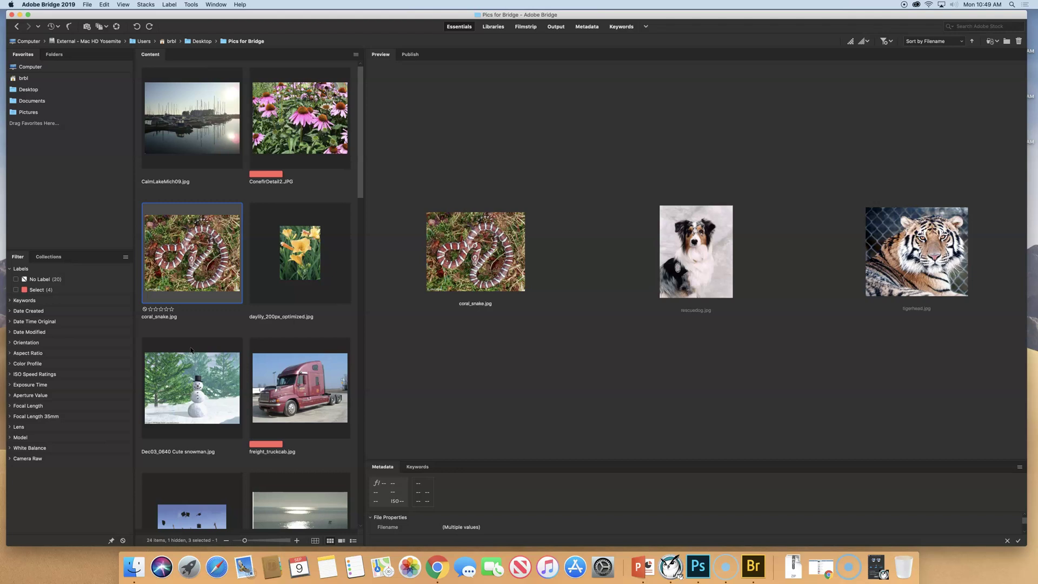
key(super+7)
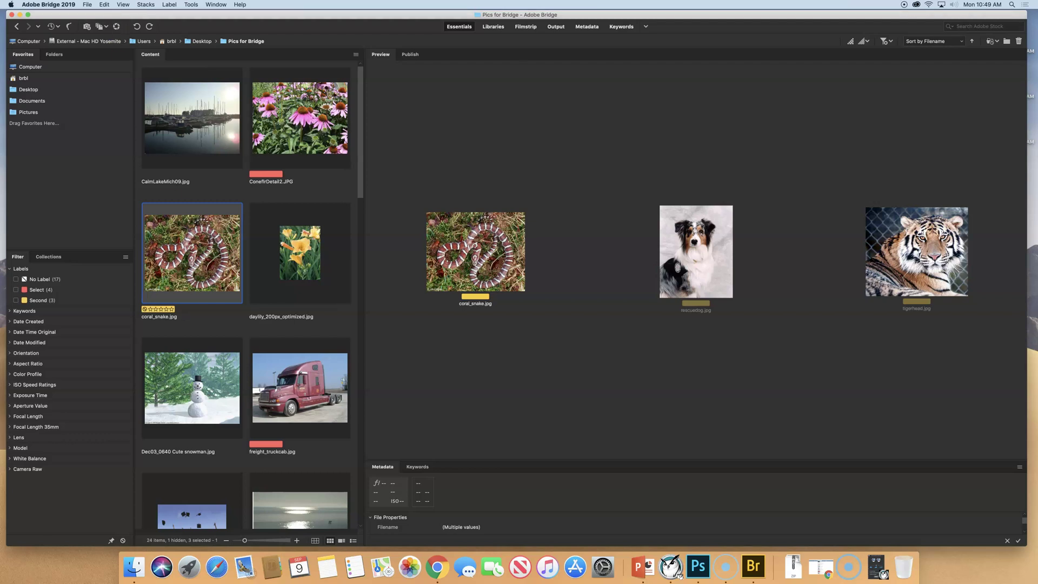
Select the thirteen flower, lake, winter, snowman and pumpkin images throughout the folder and apply the green Approved label to them
click(169, 4)
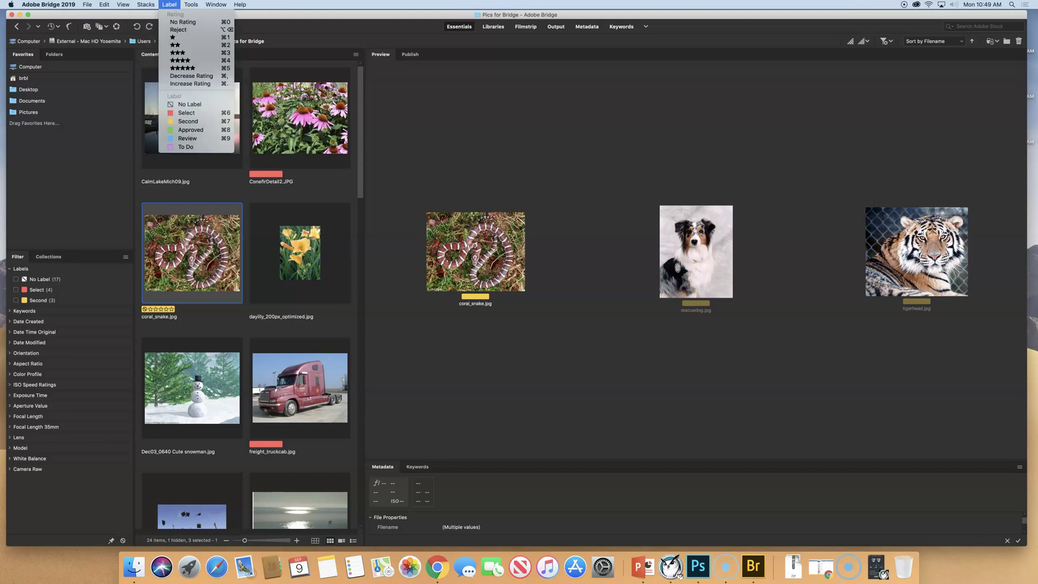
click(428, 136)
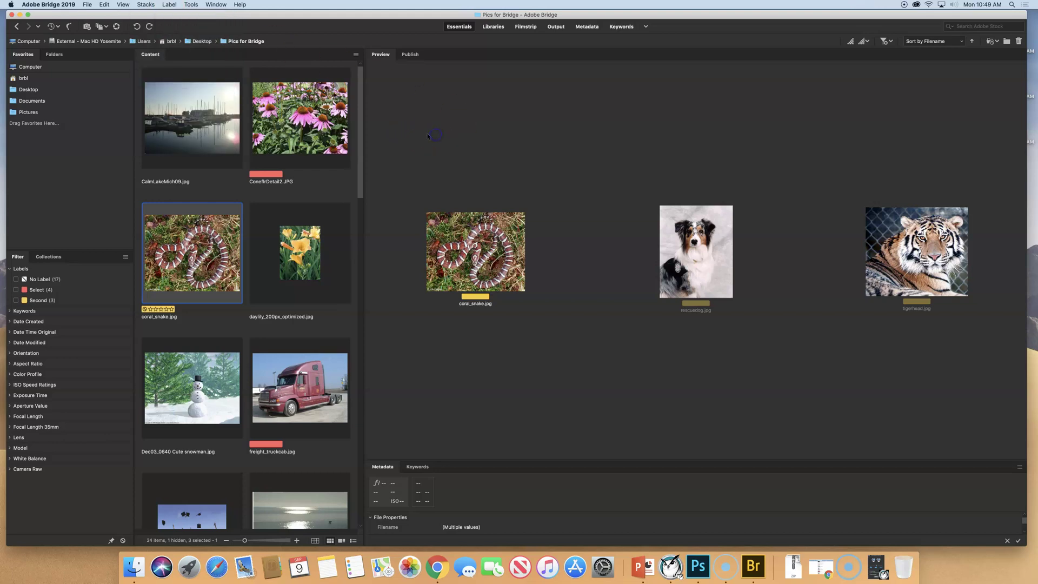
click(196, 137)
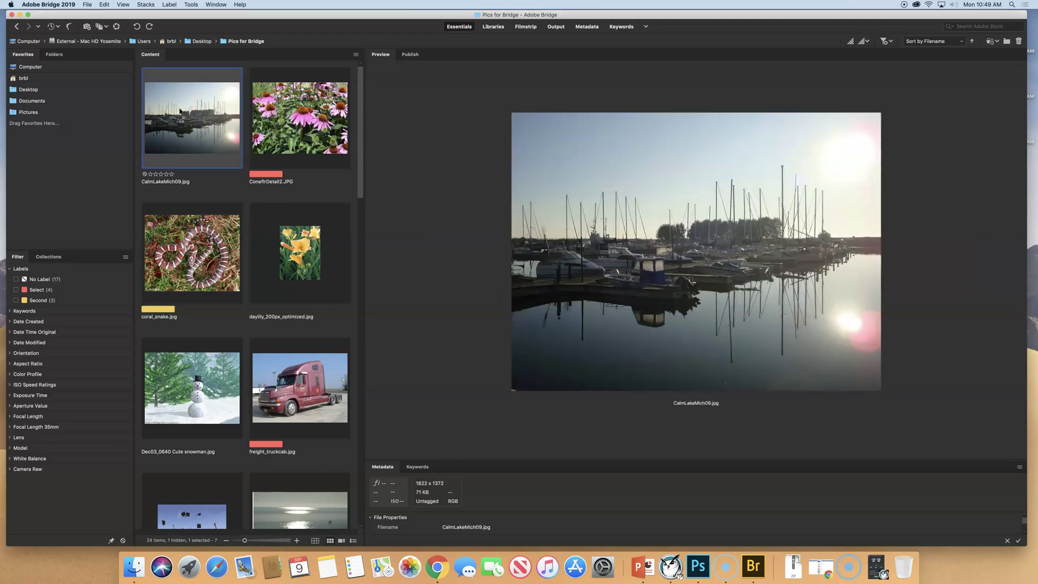
click(415, 157)
super+click(296, 130)
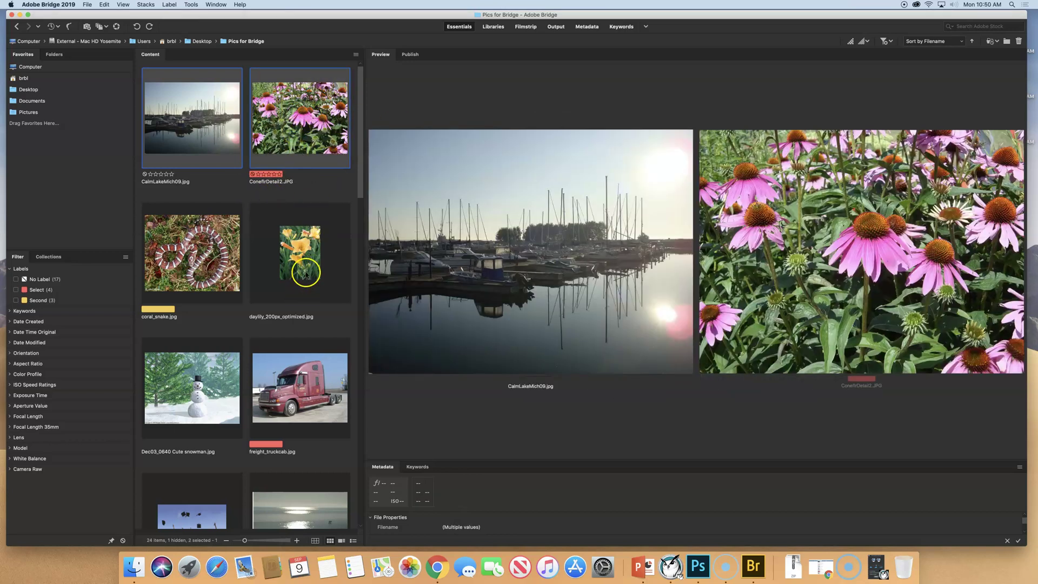
super+click(306, 273)
super+click(218, 369)
scroll(266, 331, down, 5)
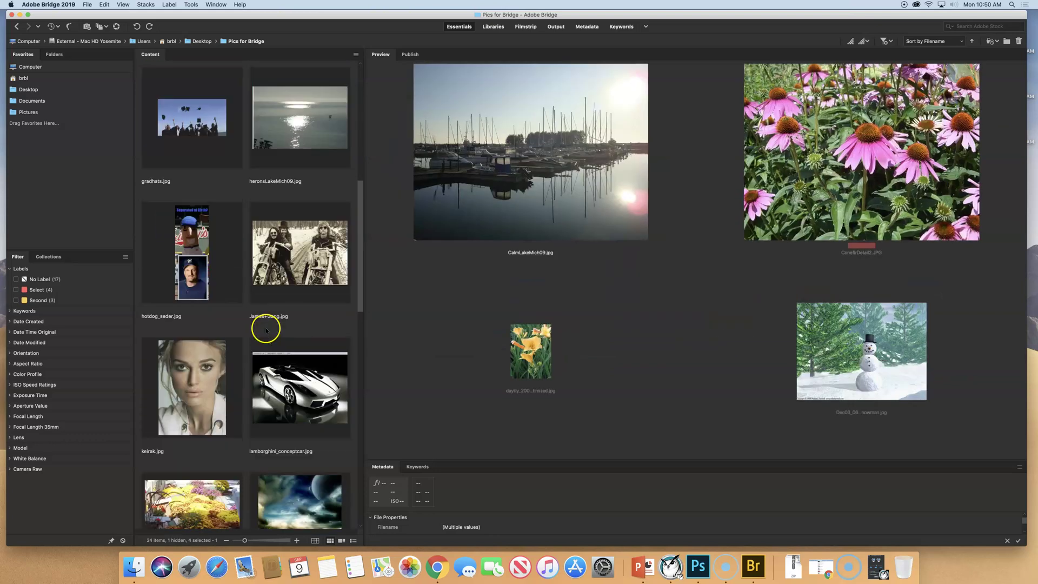
super+click(281, 132)
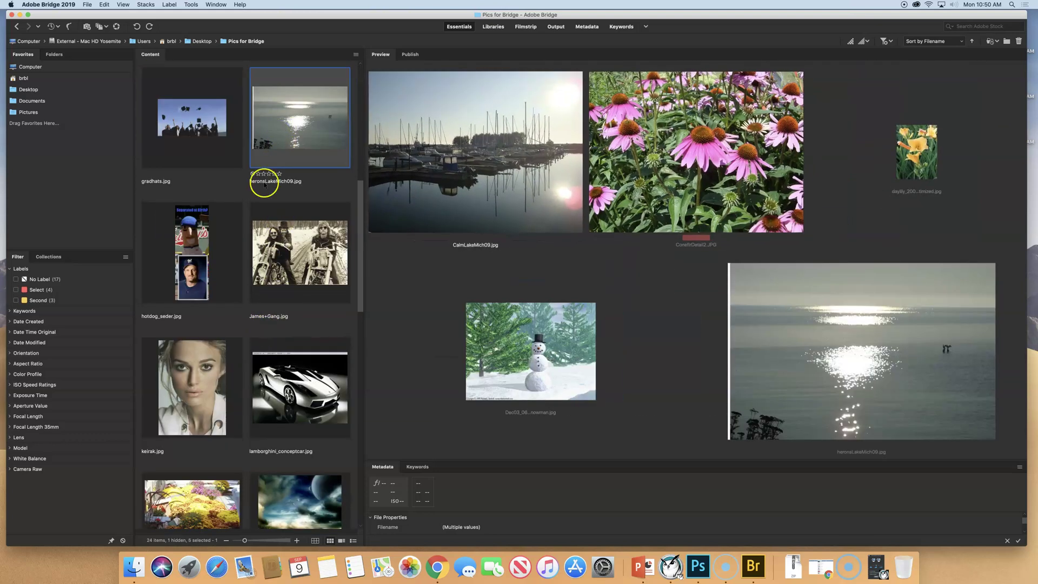
scroll(218, 459, down, 4)
super+click(206, 228)
super+click(188, 349)
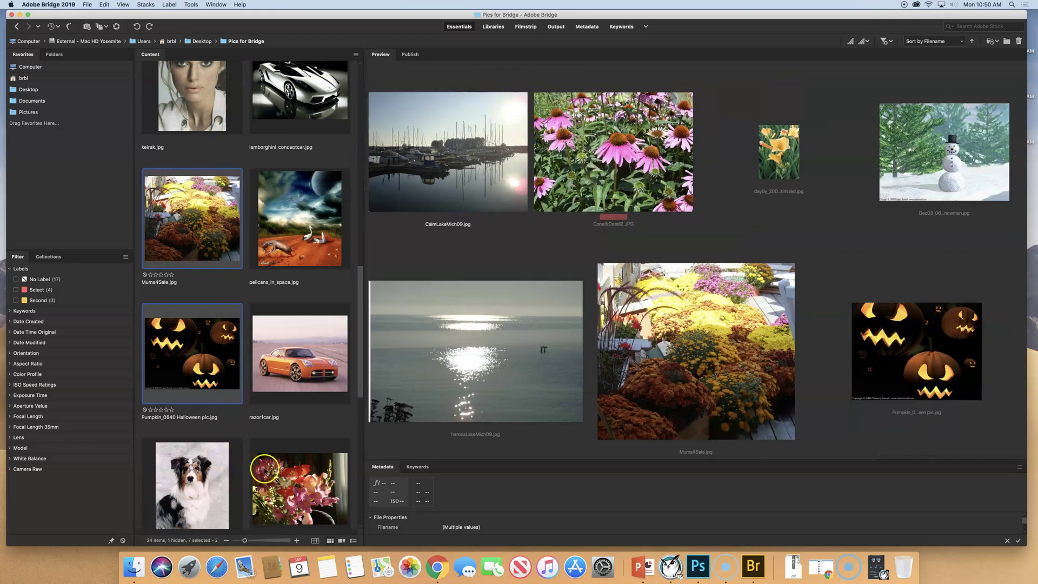
super+click(265, 468)
scroll(274, 419, down, 6)
super+click(296, 219)
super+click(222, 214)
super+click(297, 331)
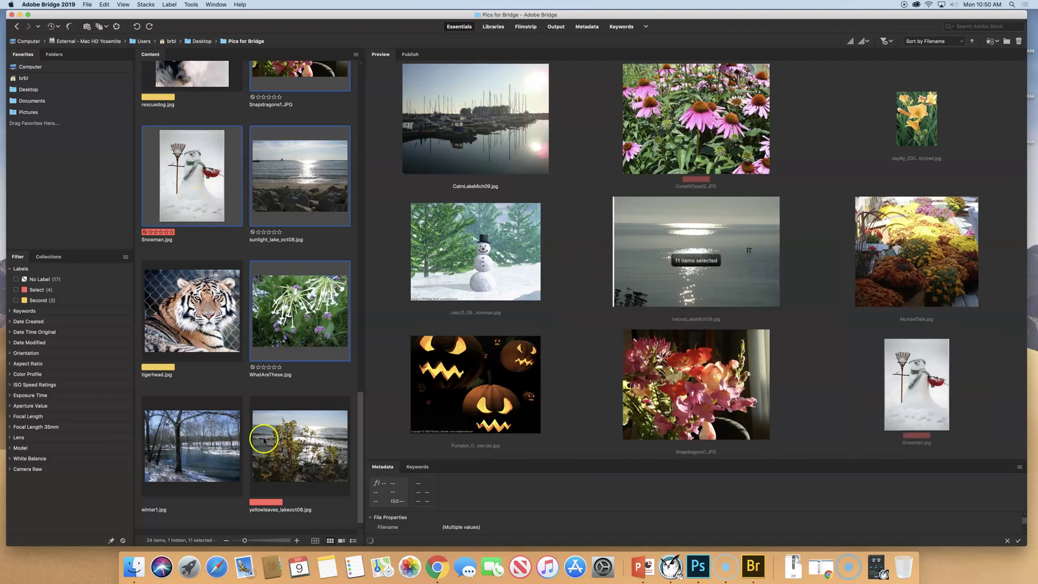
super+click(264, 441)
super+click(170, 454)
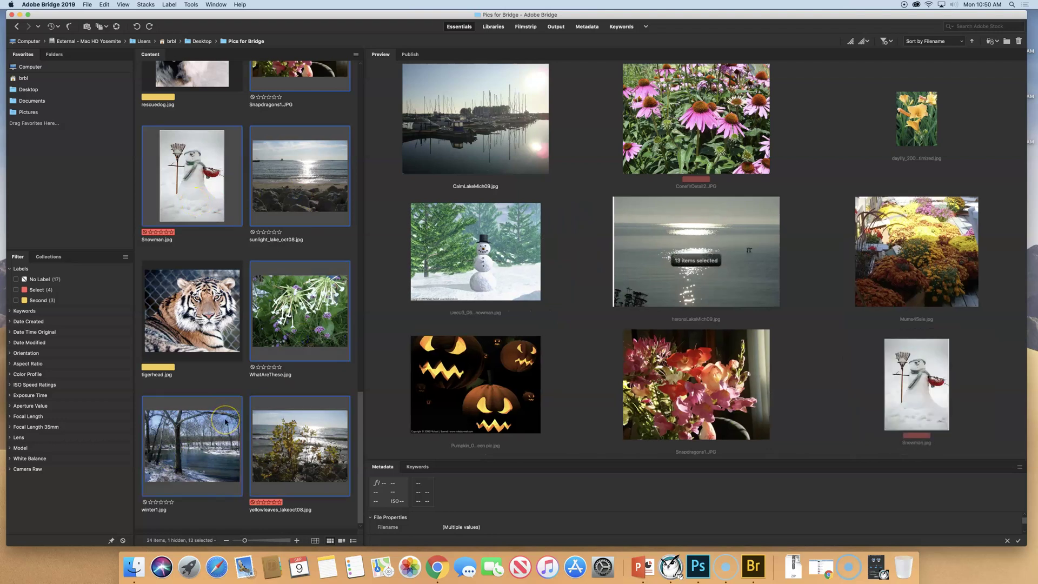
key(super+8)
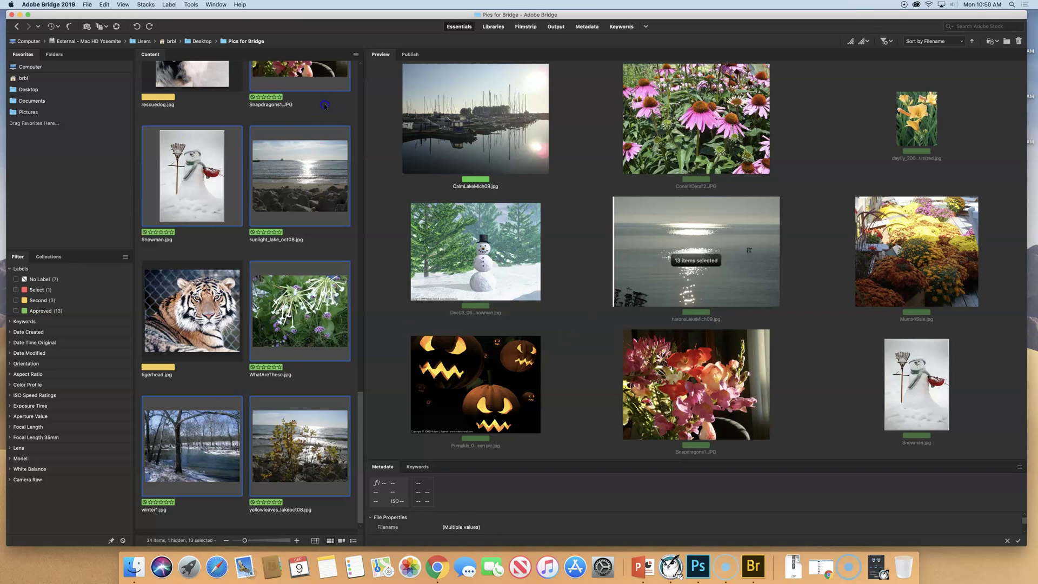
Clear the multiple selection and look through the folder's thumbnails to review their color labels
click(350, 109)
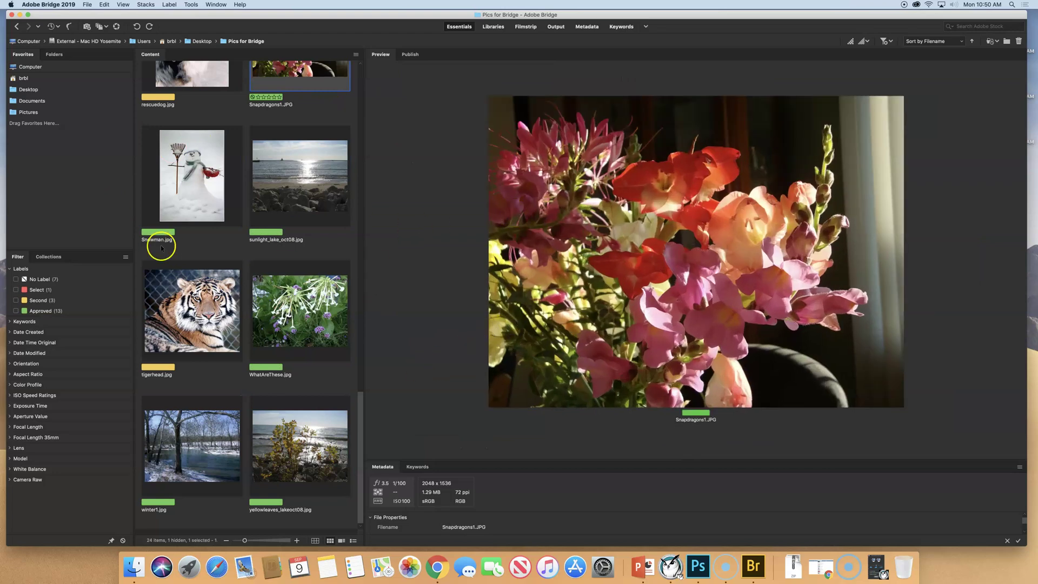
scroll(272, 213, up, 5)
scroll(272, 213, down, 5)
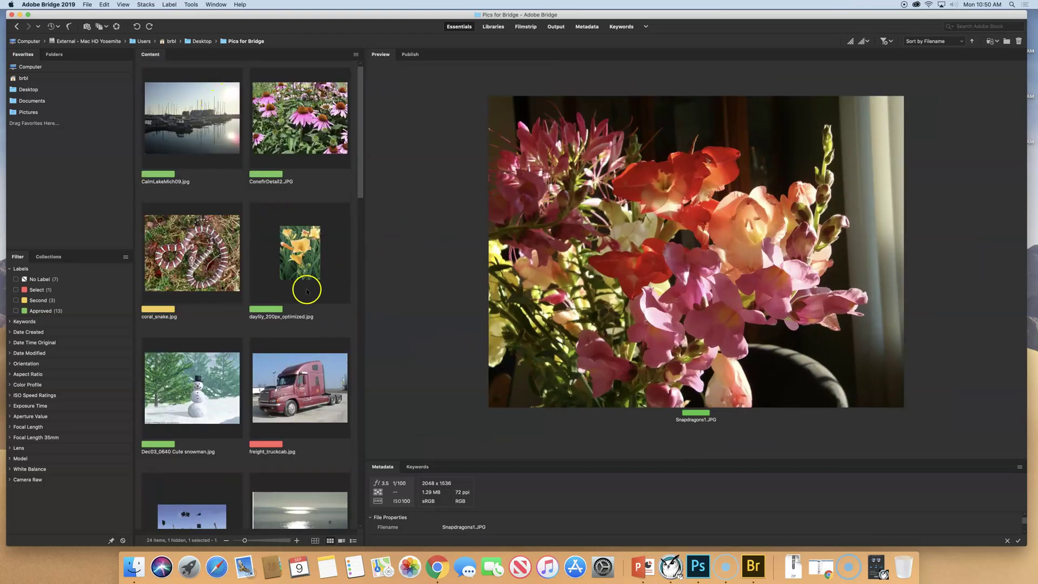
scroll(301, 273, up, 3)
scroll(299, 287, down, 3)
scroll(295, 280, up, 10)
Give the pink coneflower image a five-star rating directly on its thumbnail
click(181, 137)
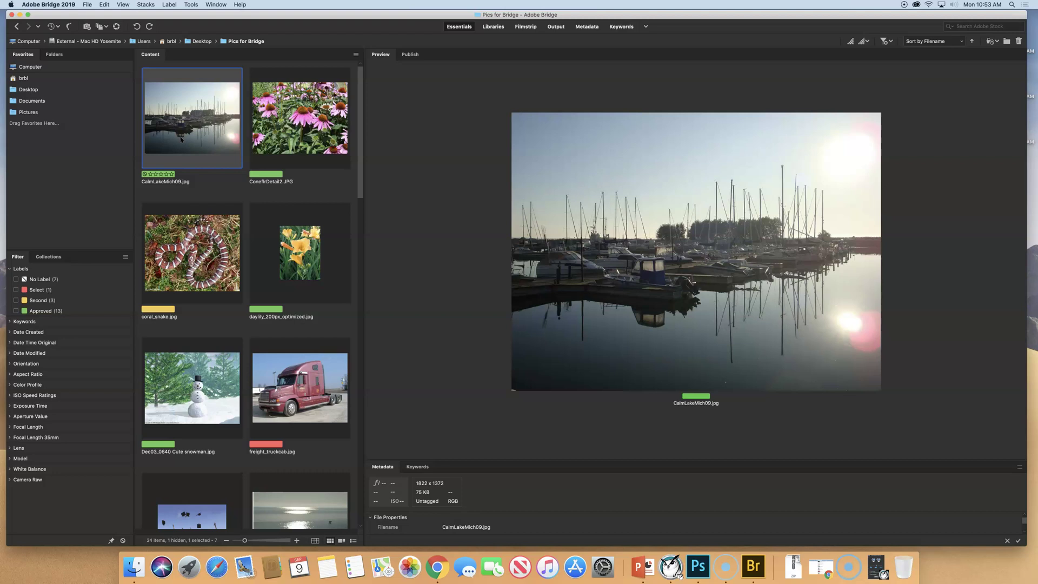
key(Right)
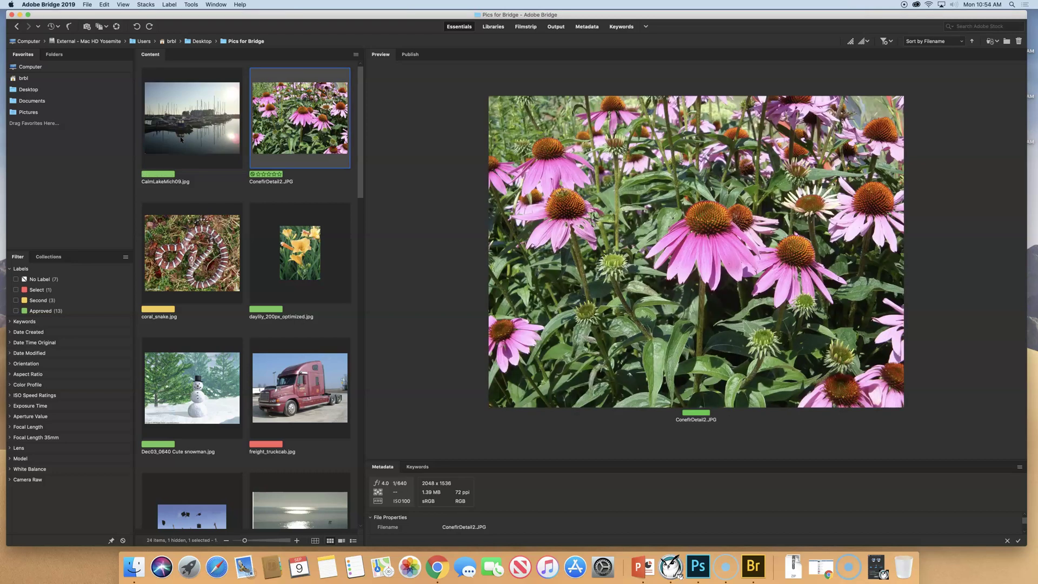
click(279, 174)
click(354, 176)
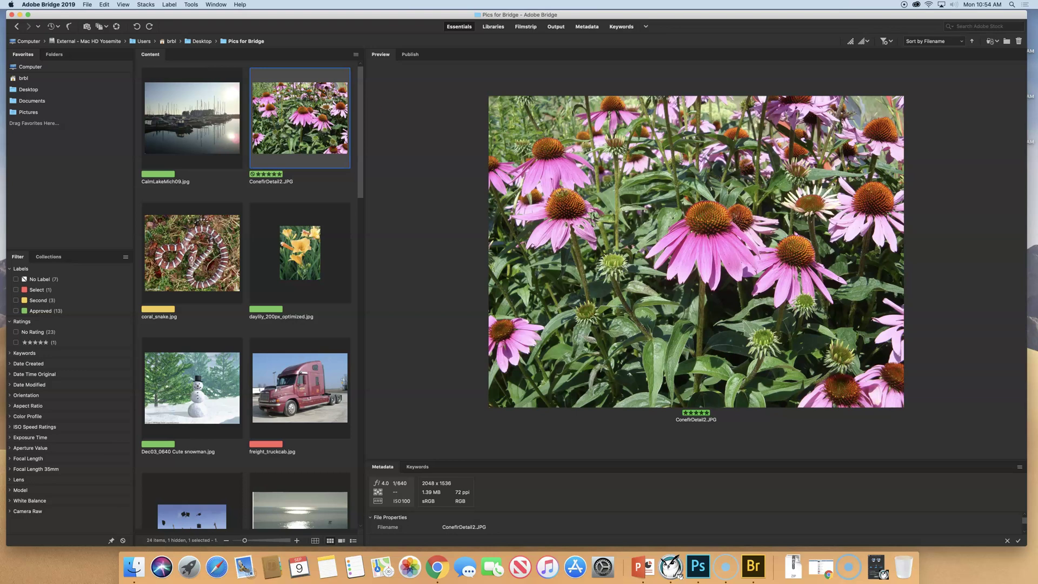
With coral_snake.jpg selected, examine the available star ratings and their shortcuts without applying one
click(193, 234)
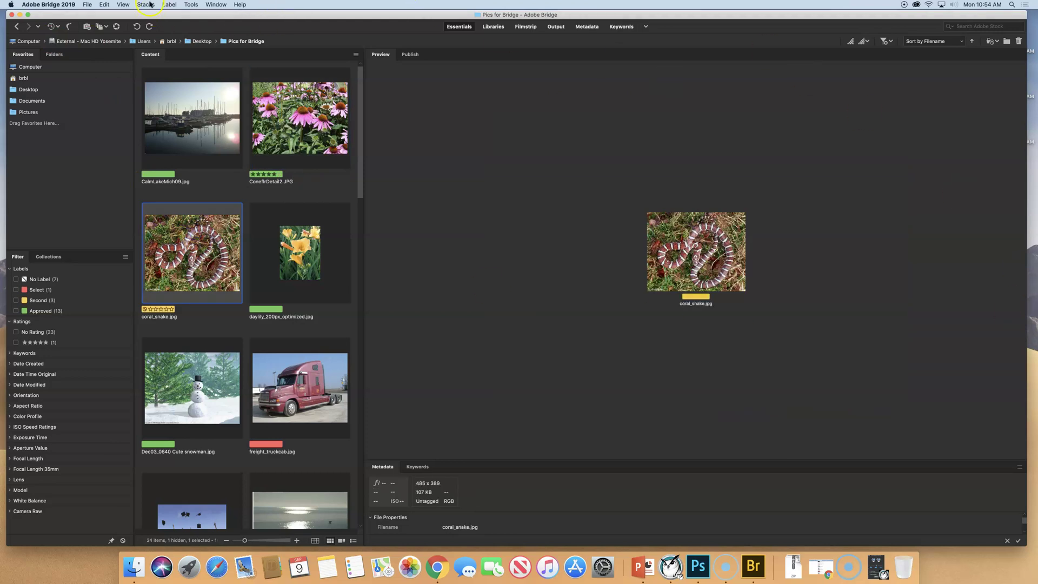
click(176, 5)
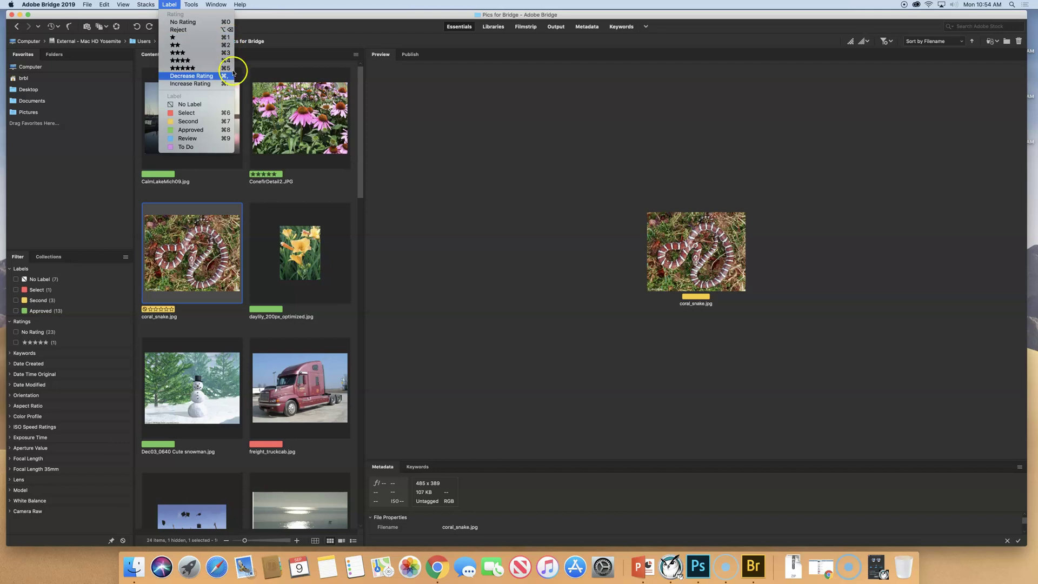
click(488, 161)
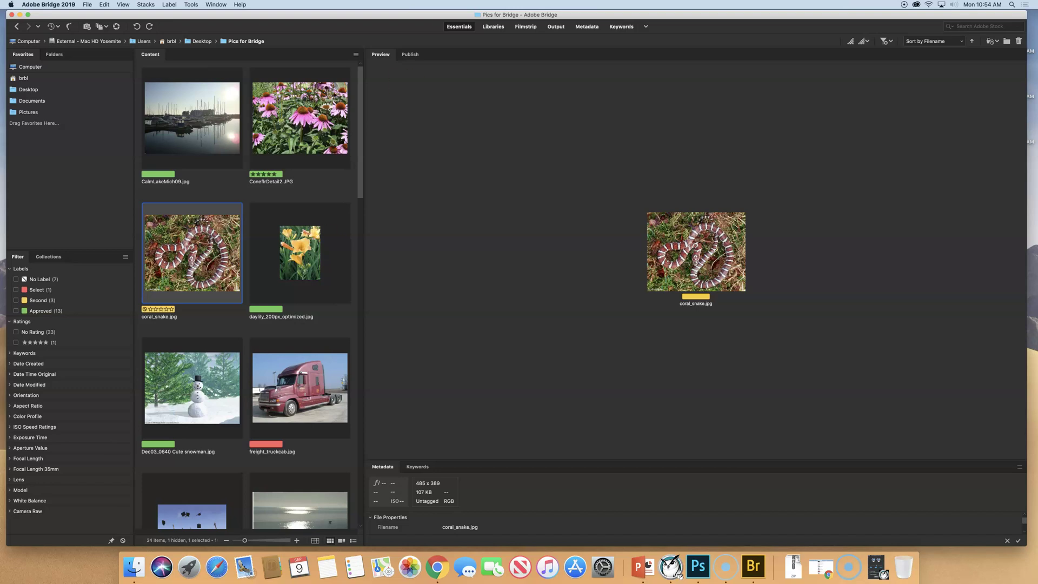
Select CalmLakeMich09.jpg, Dec03_0640 Cute snowman.jpg, freight_truckcab.jpg and gradhats.jpg together and rate them one star
click(179, 129)
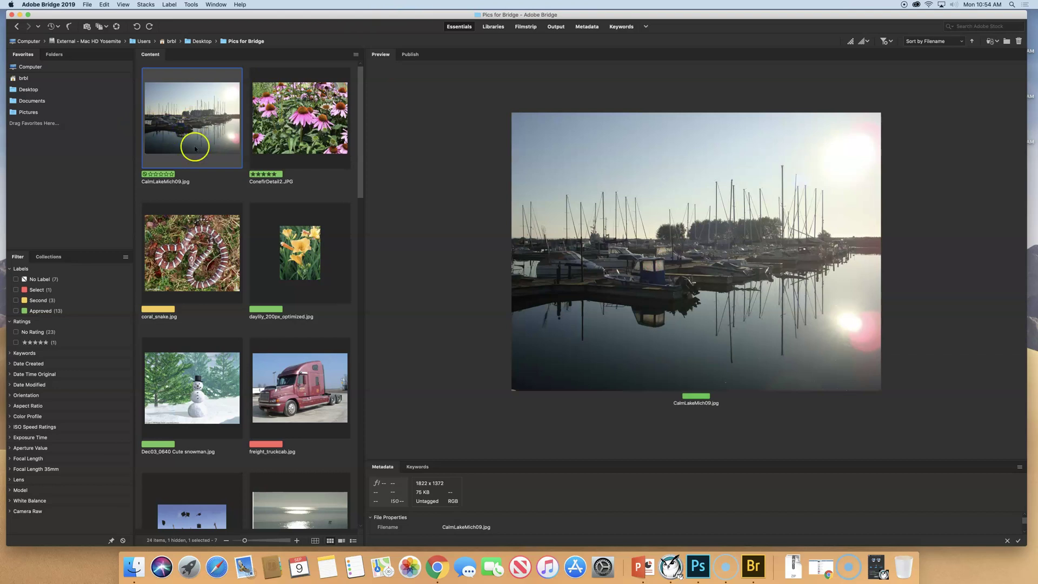
super+click(210, 401)
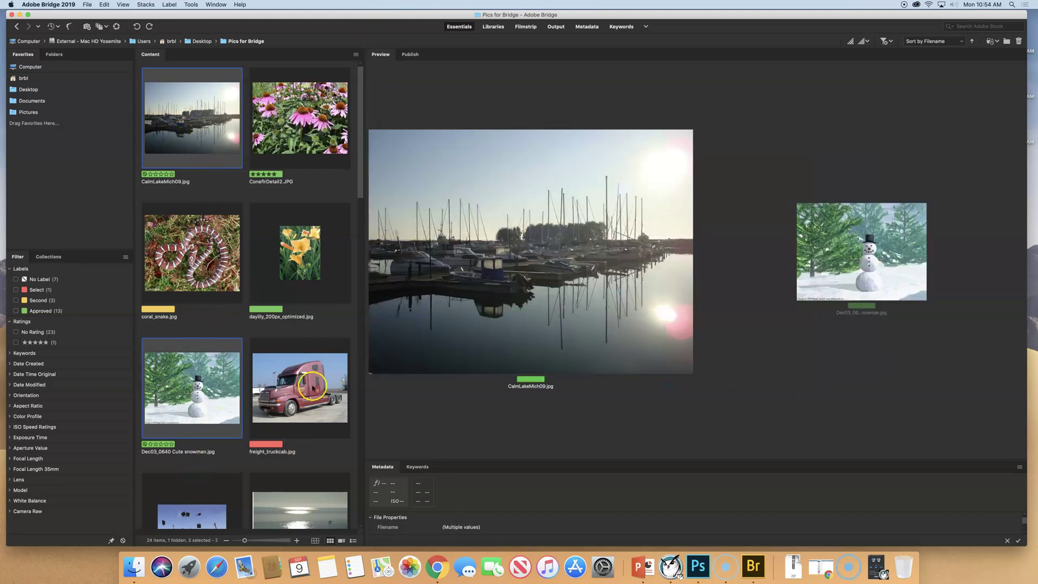
super+click(312, 387)
super+click(220, 493)
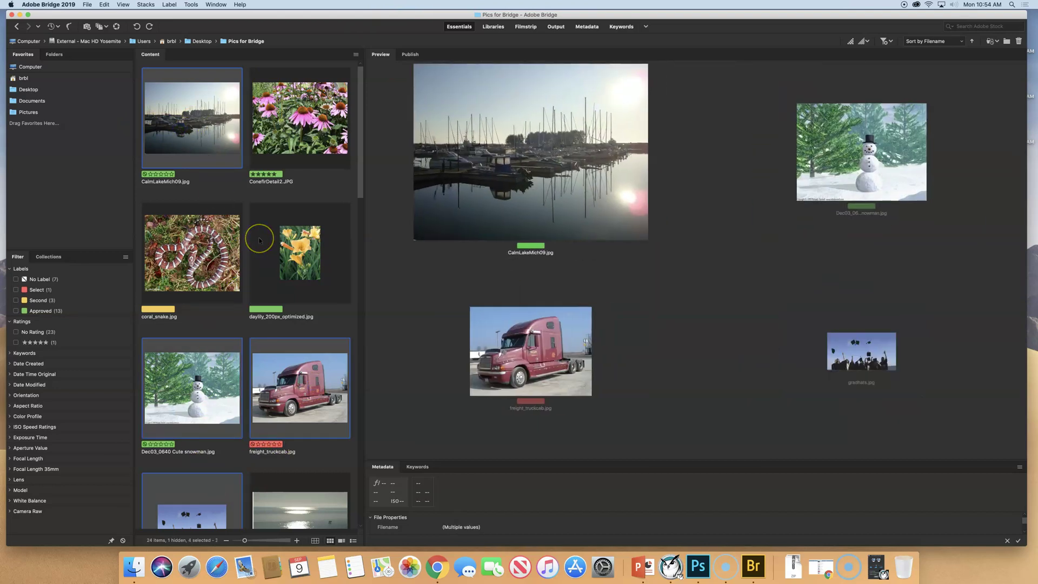
key(super+1)
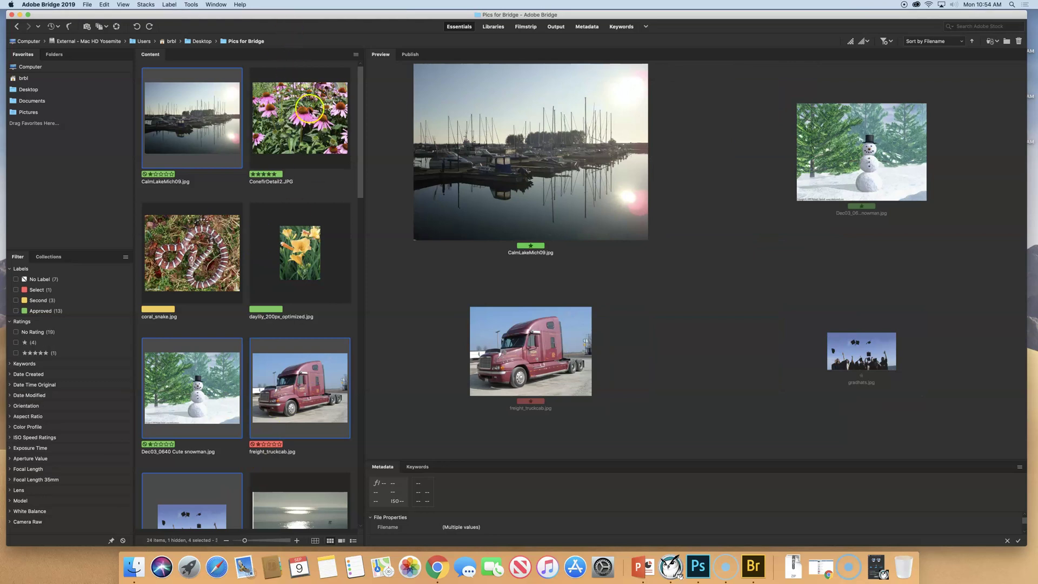
Select coral_snake.jpg, daylily_200px_optimized.jpg, keirak.jpg, lamborghini_conceptcar.jpg, James+Gang.jpg and hotdog_seder.jpg together and rate them five stars
click(204, 288)
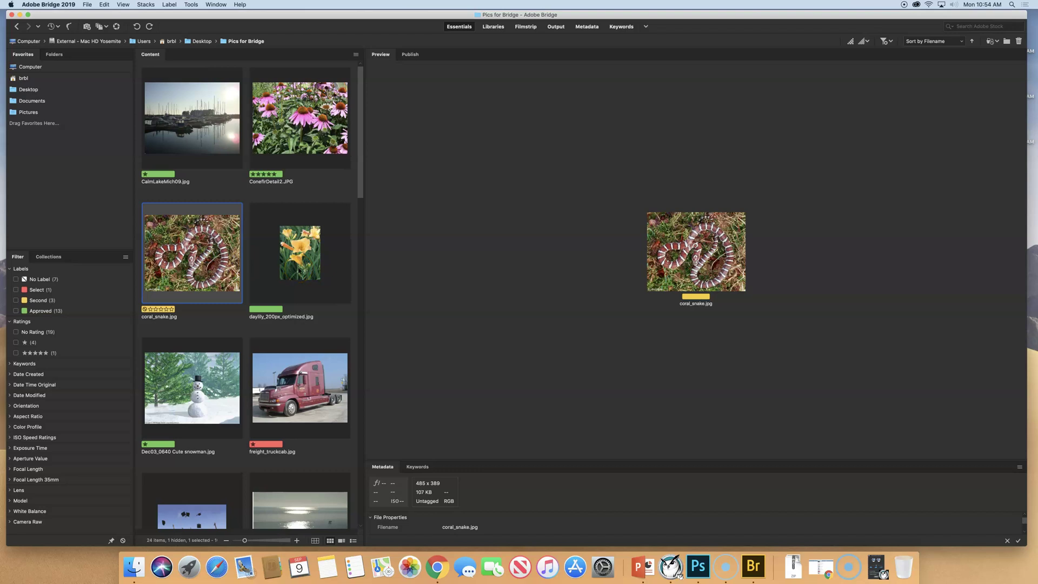
super+click(299, 270)
scroll(287, 379, down, 10)
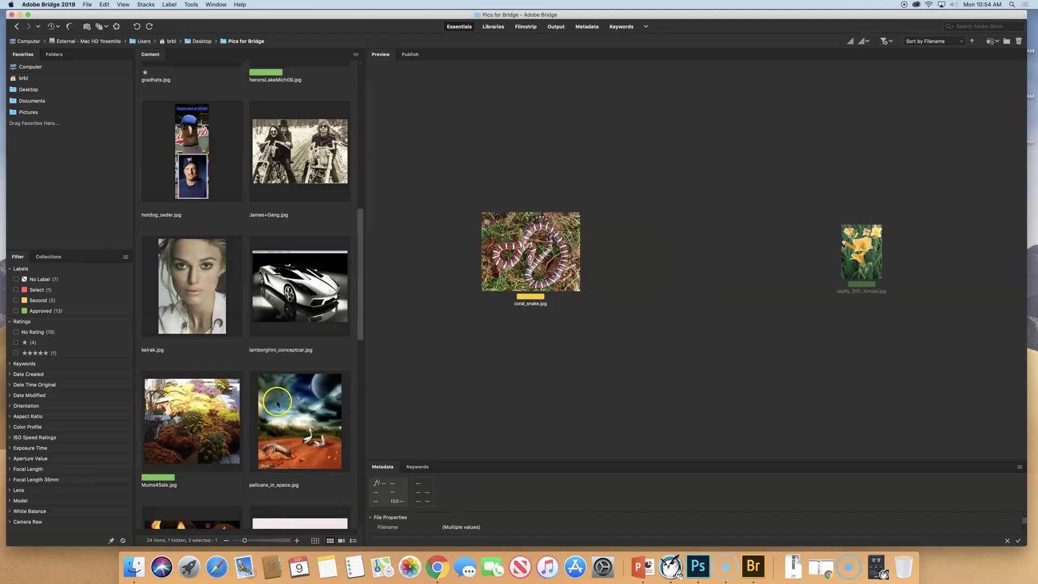
super+click(219, 335)
super+click(300, 286)
super+click(300, 152)
super+click(185, 162)
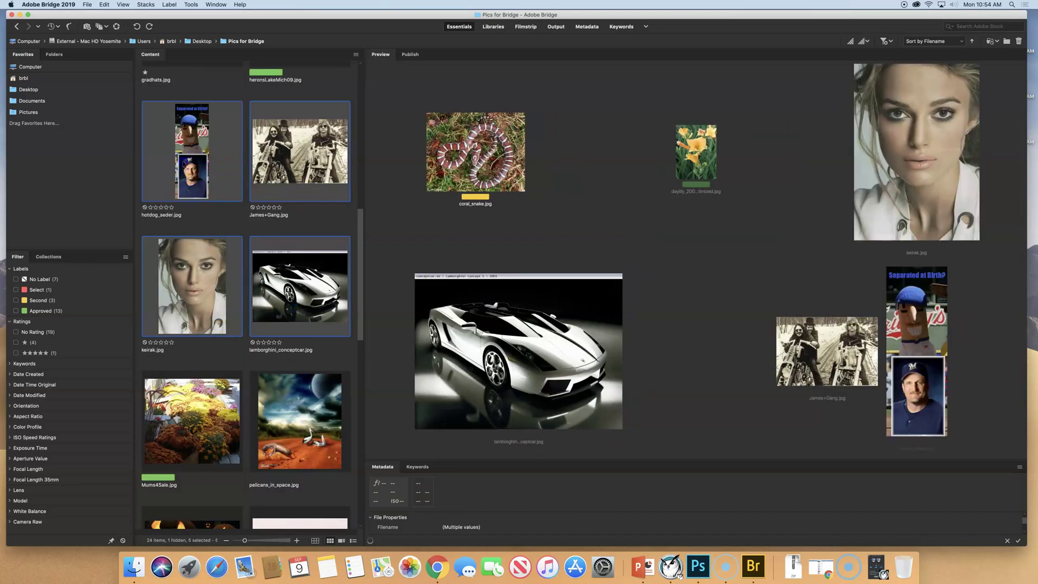
key(super+5)
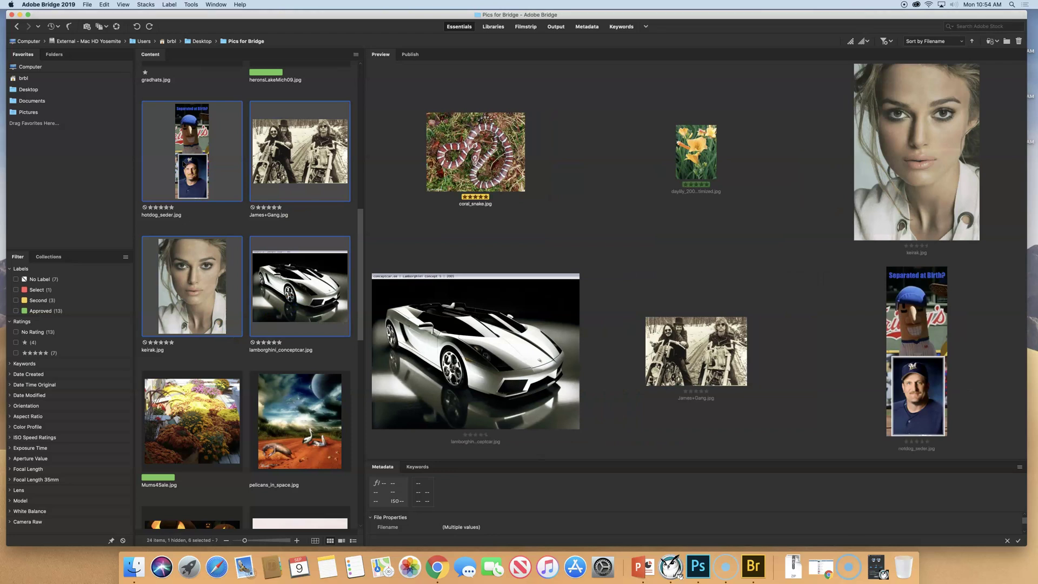
Give herons­LakeMich09.jpg, the sunlit water image beside gradhats.jpg, a three-star rating
scroll(181, 160, up, 5)
click(176, 414)
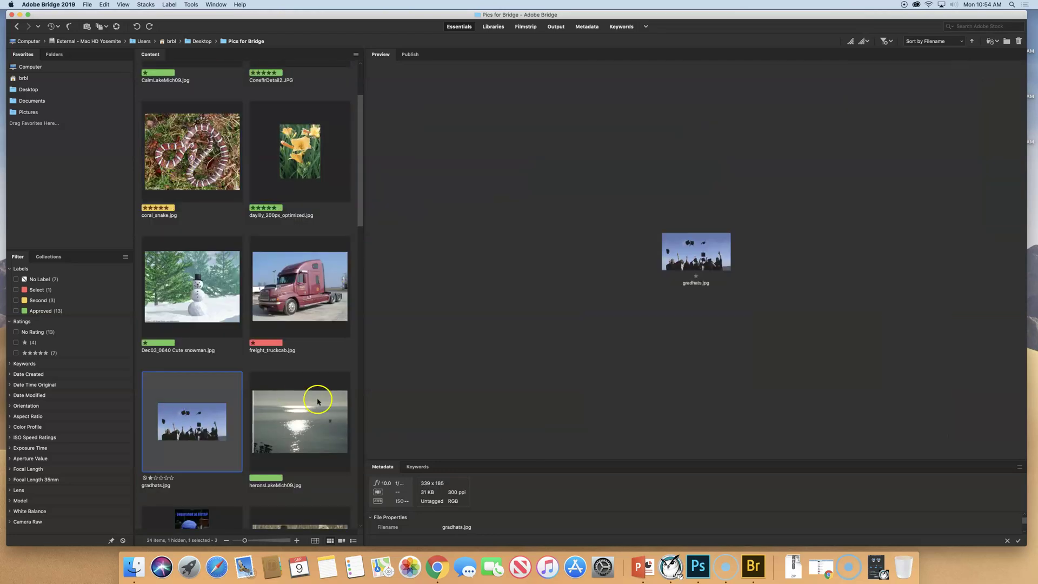
click(313, 403)
key(super+3)
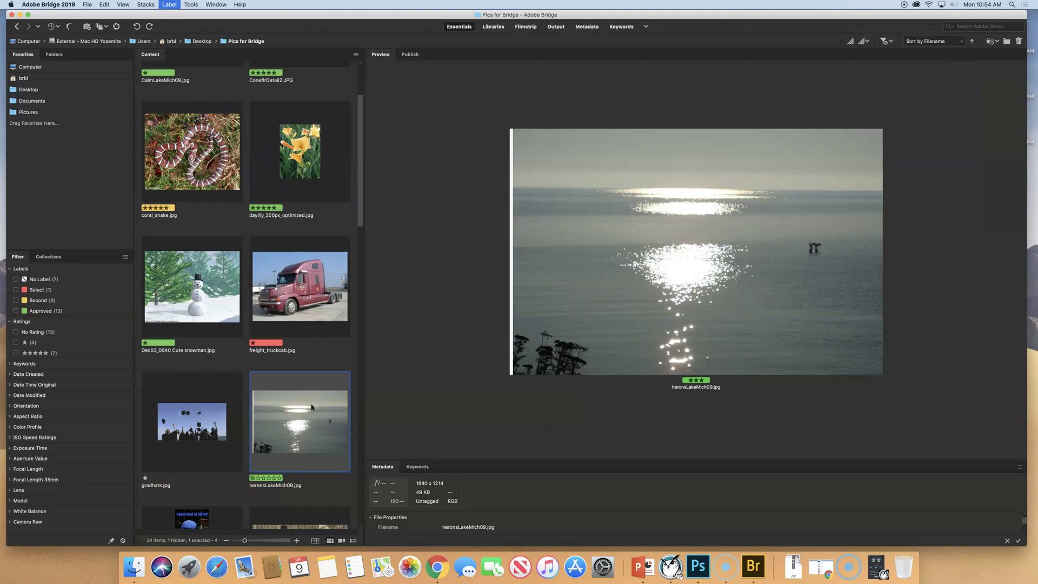
Rate tigerhead.jpg five stars, and give Snowman.jpg, WhatAreThese.jpg and yellowleaves_lakeoct08.jpg the same five-star rating together
scroll(161, 298, down, 10)
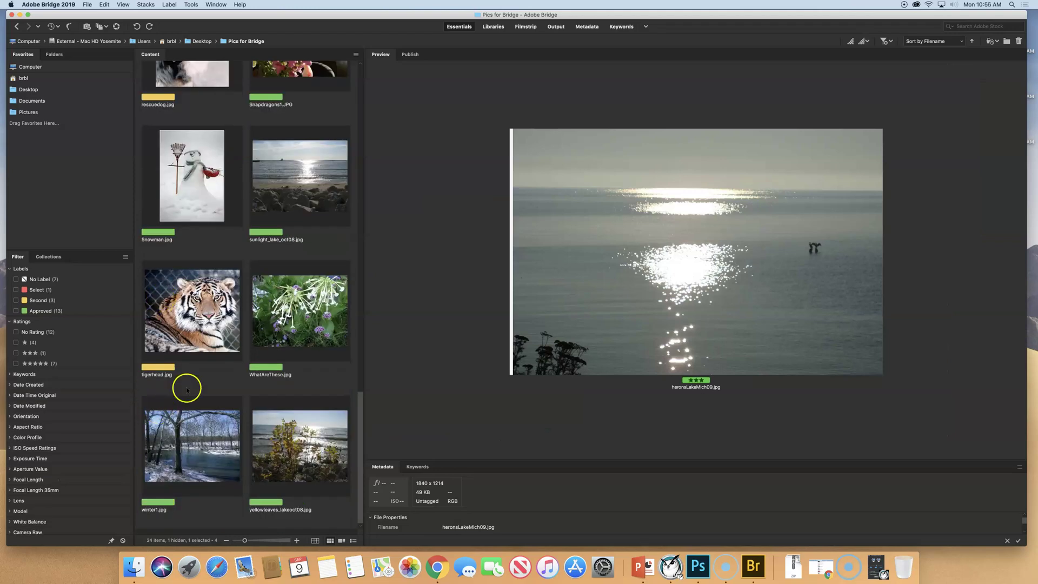
click(177, 344)
key(super+5)
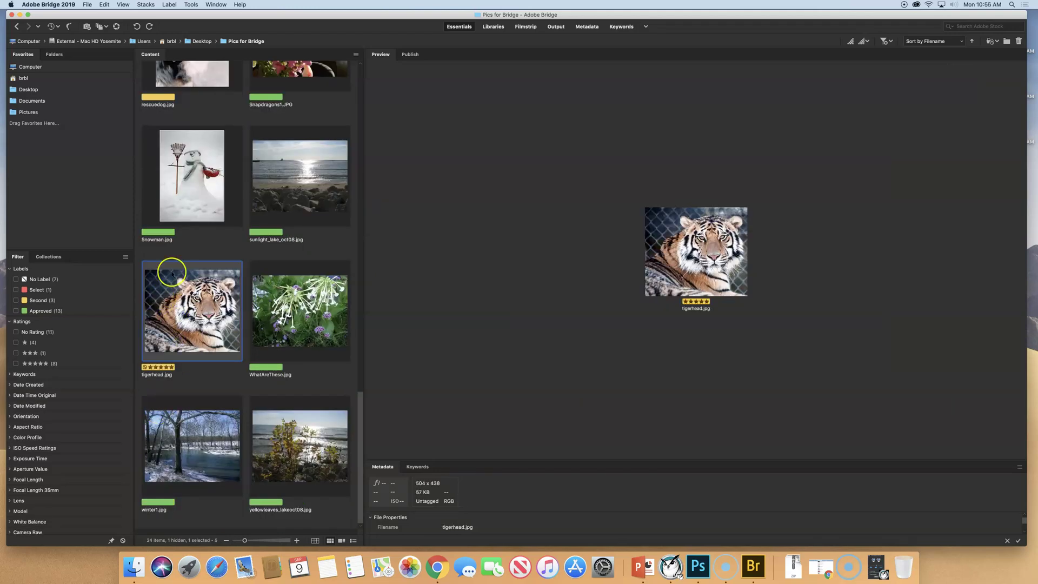
click(175, 215)
super+click(285, 324)
super+click(290, 458)
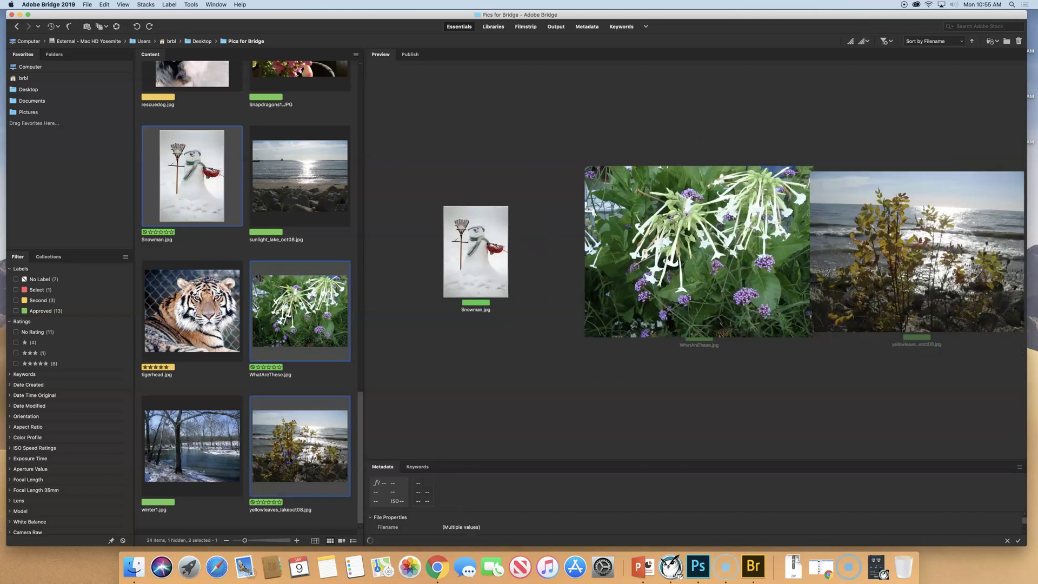
key(super+5)
Rate sunlight_lake_oct08.jpg and winter1.jpg three stars together, select only Snowman.jpg, and return to the start of the folder
click(323, 200)
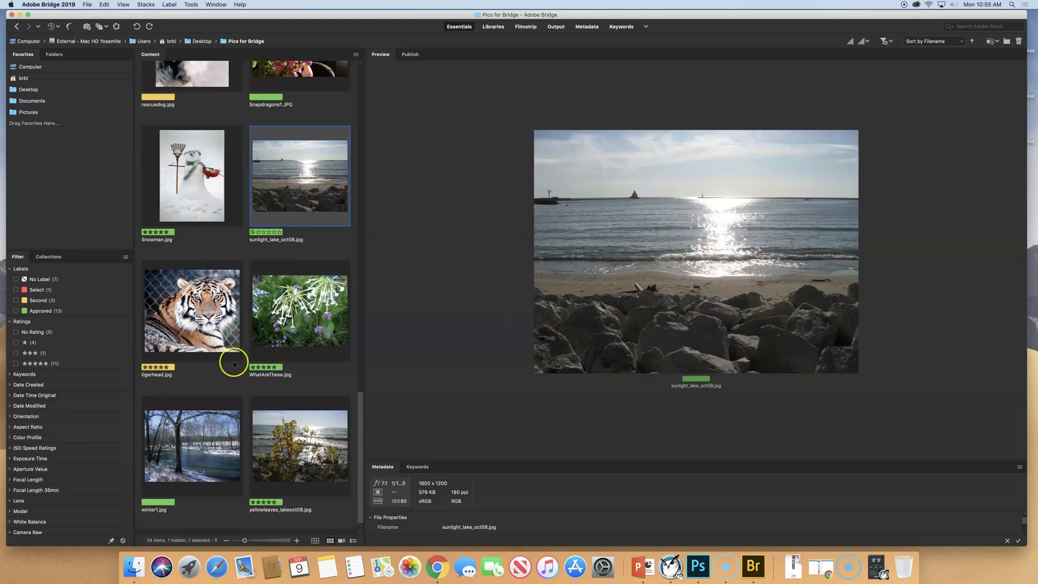
super+click(197, 417)
key(super+3)
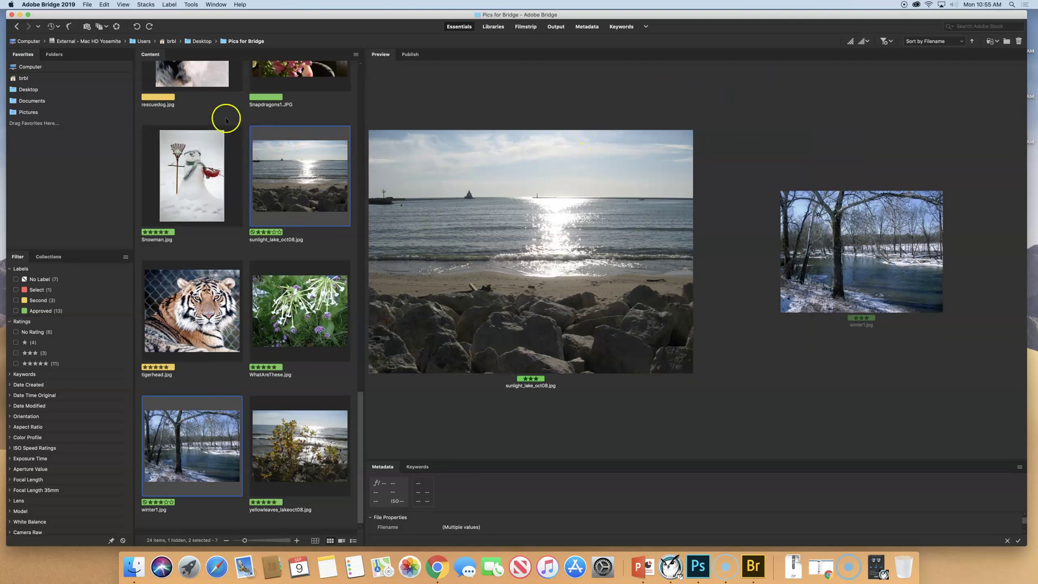
click(190, 135)
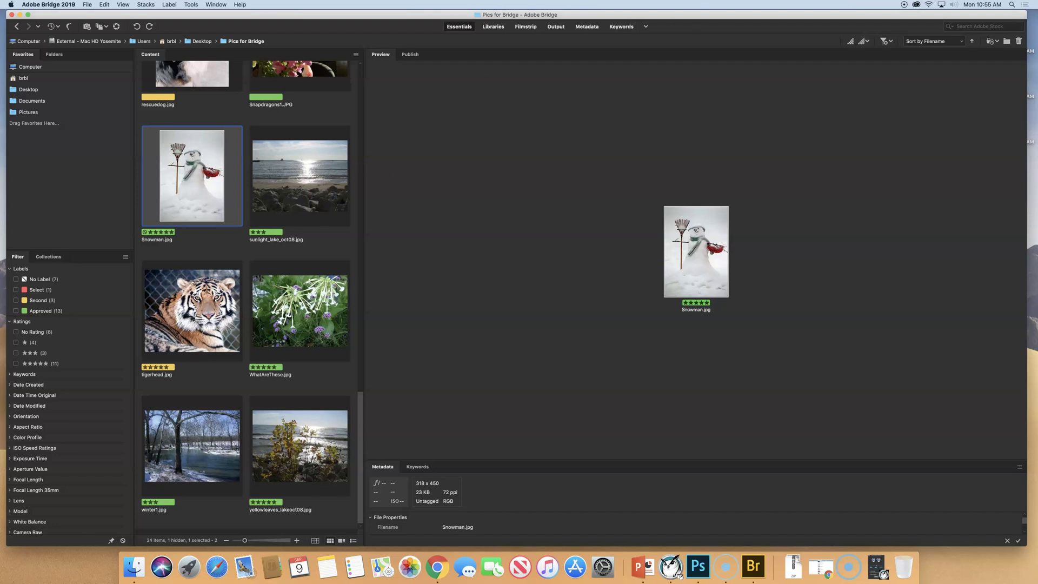
scroll(324, 235, up, 10)
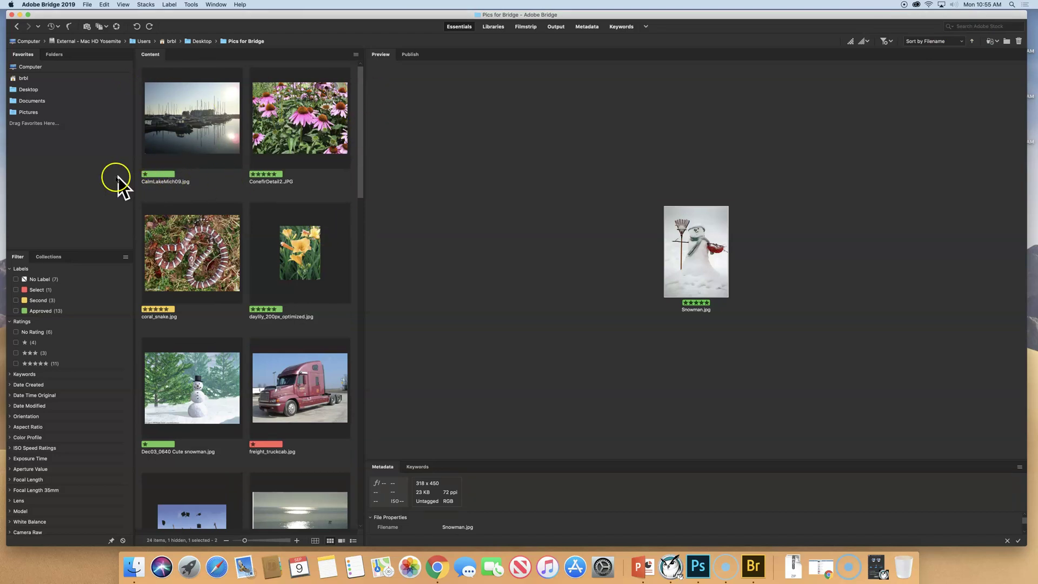
Sort the images in the Pics for Bridge folder by date created and look through the reordered thumbnails
scroll(233, 286, down, 10)
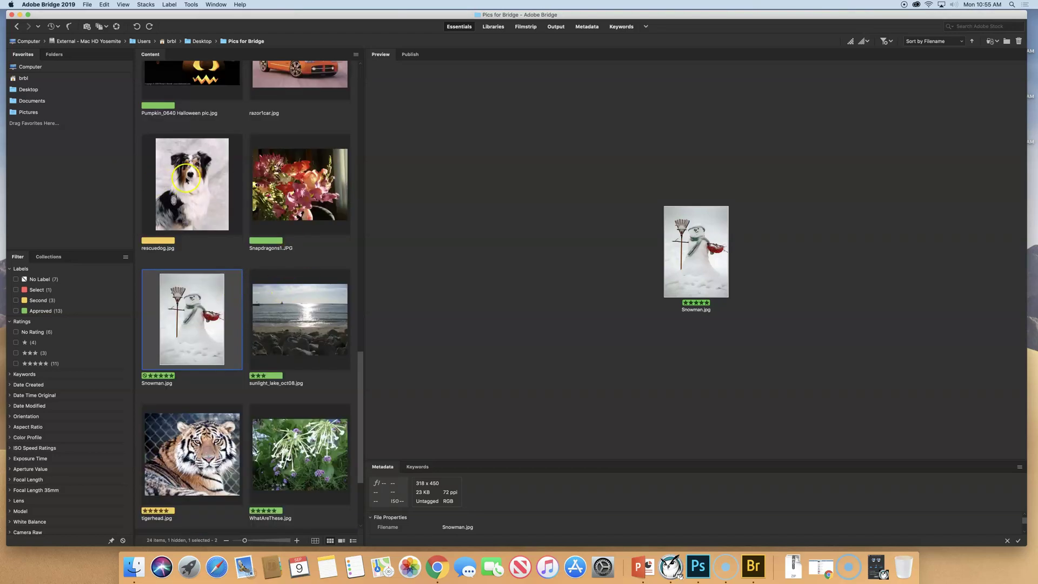
scroll(185, 177, up, 10)
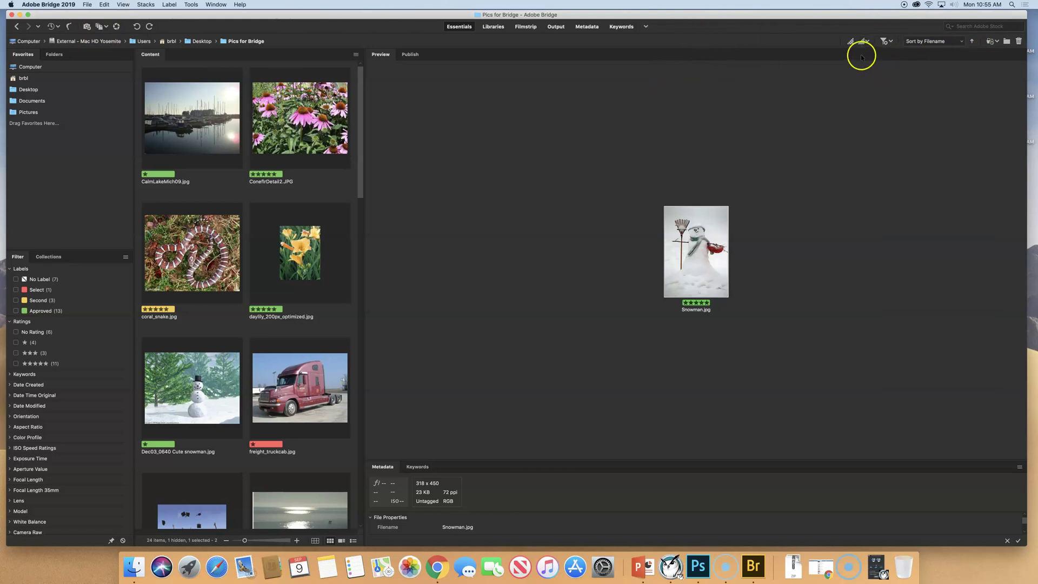
click(962, 43)
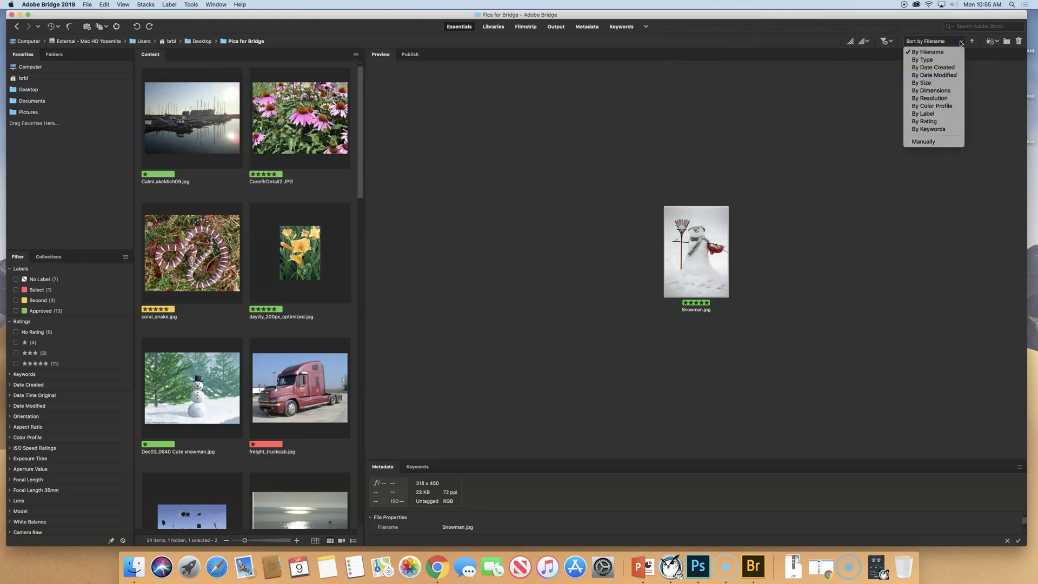
click(932, 67)
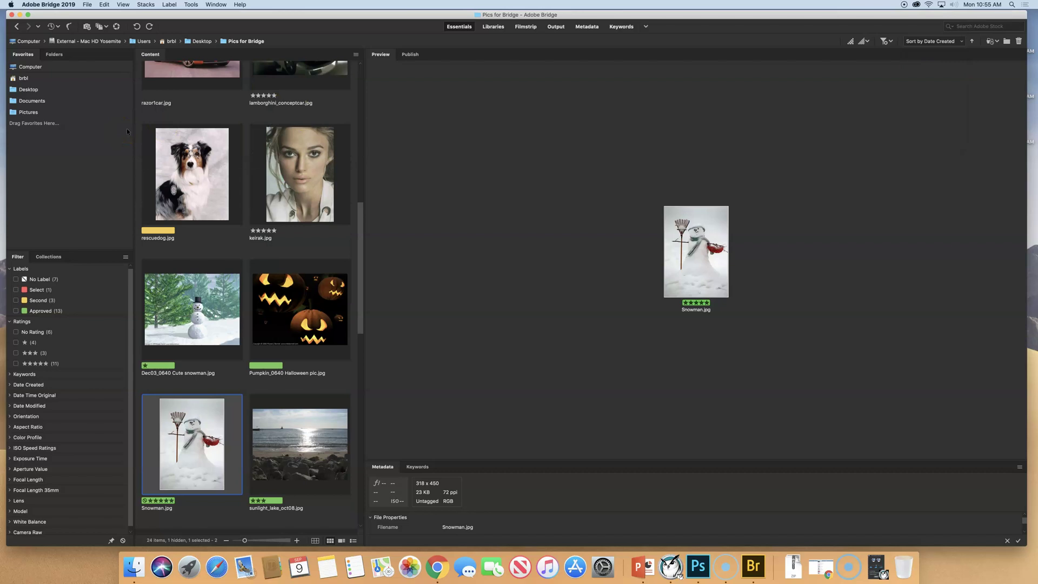
scroll(247, 158, down, 10)
scroll(260, 158, up, 8)
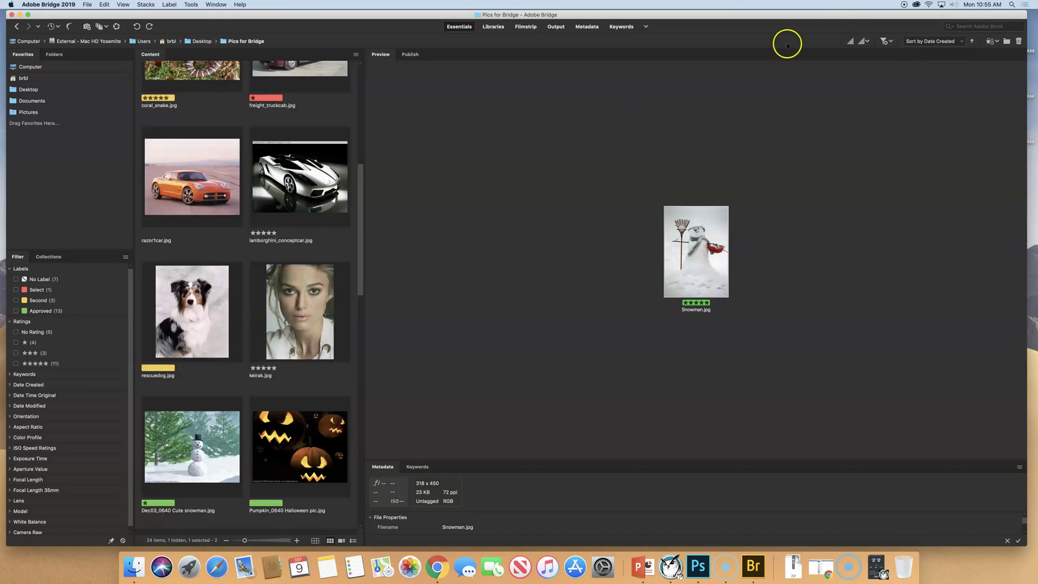
Sort the folder's images by label and look through the thumbnails from the unlabeled ones to the red-labeled truck
click(927, 44)
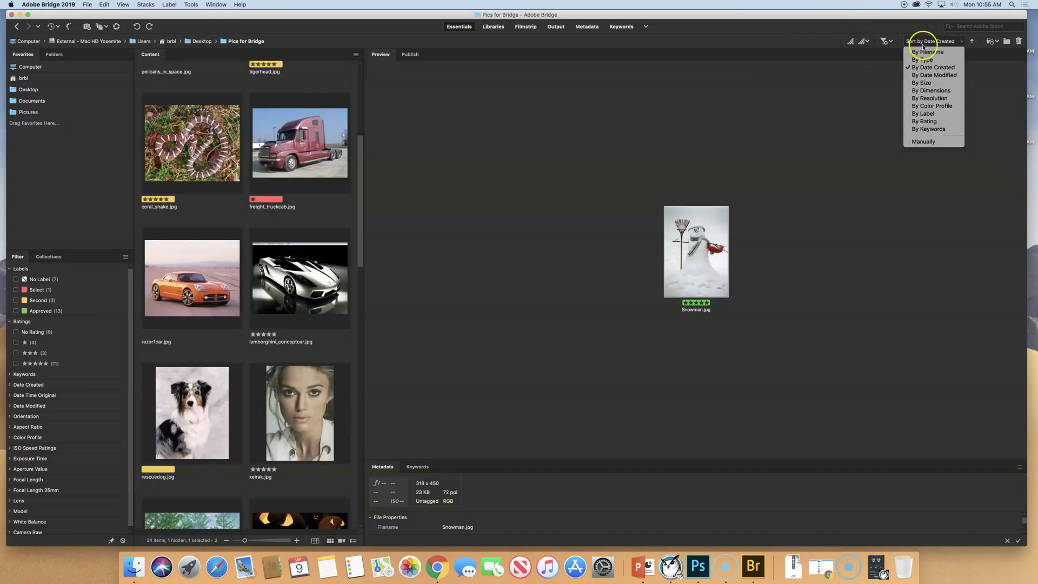
click(941, 115)
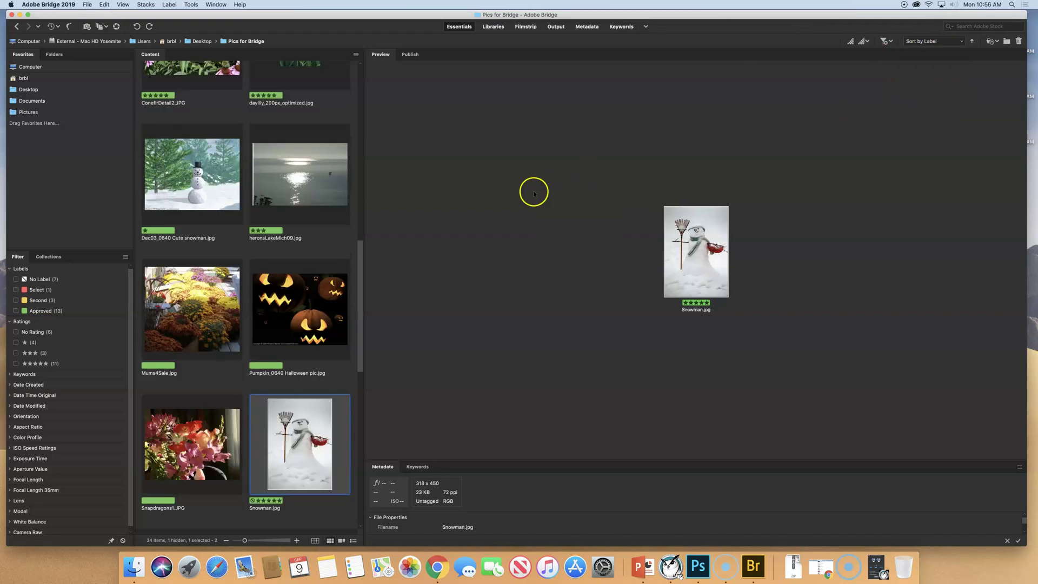
scroll(301, 157, up, 10)
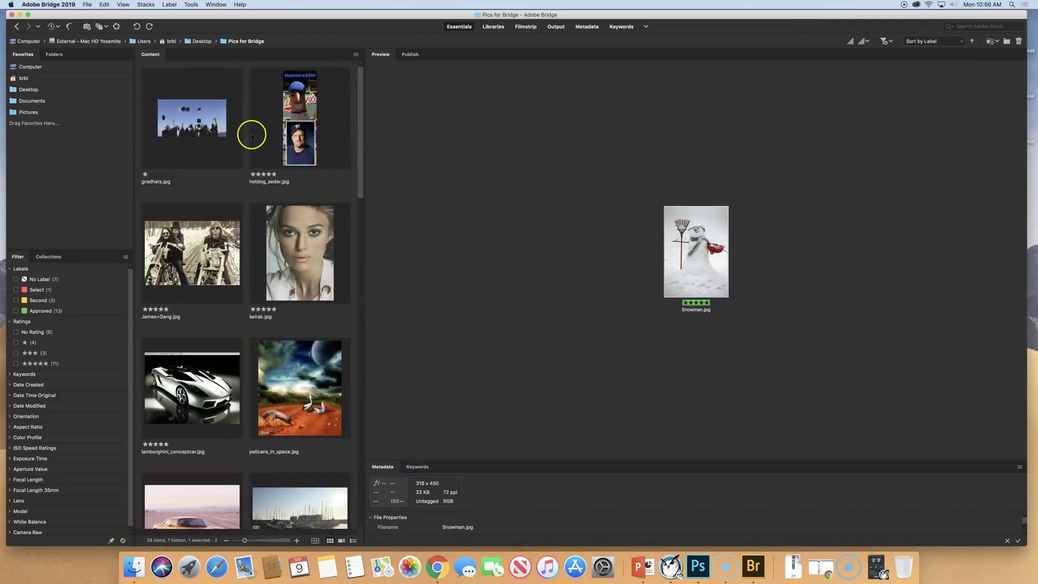
scroll(251, 268, down, 5)
scroll(251, 268, down, 5)
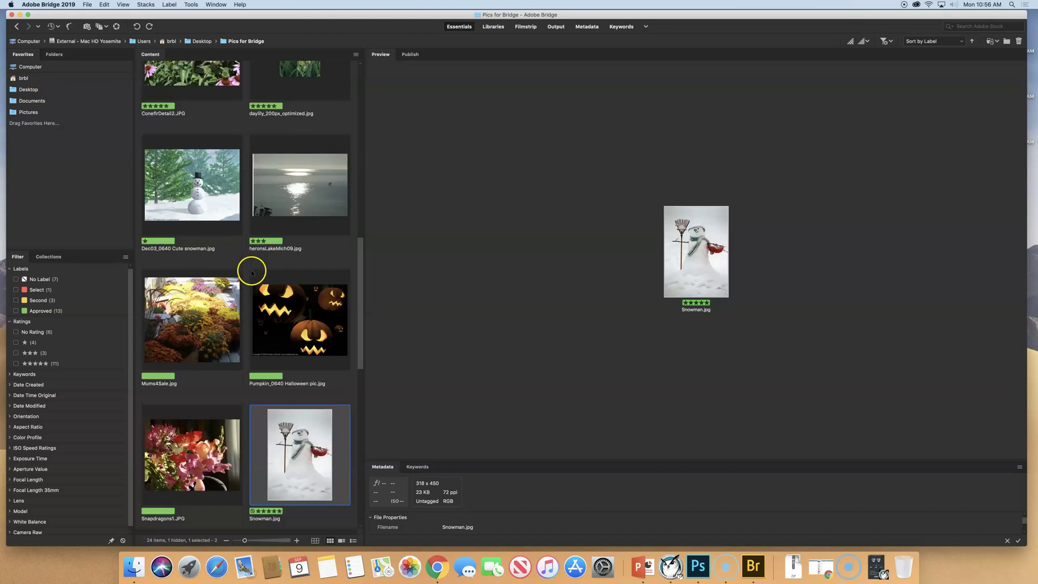
scroll(246, 267, down, 10)
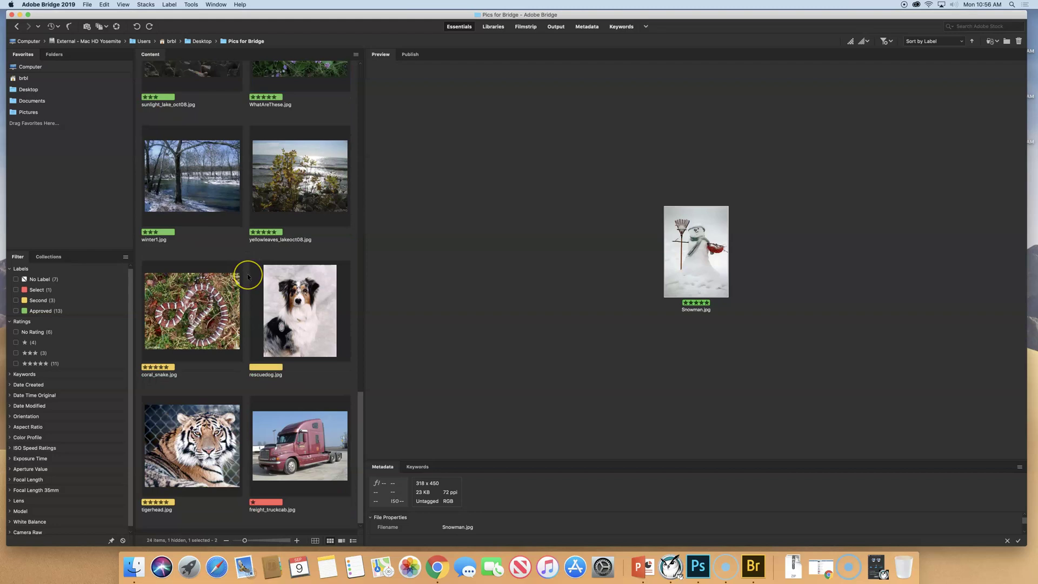
scroll(248, 273, up, 15)
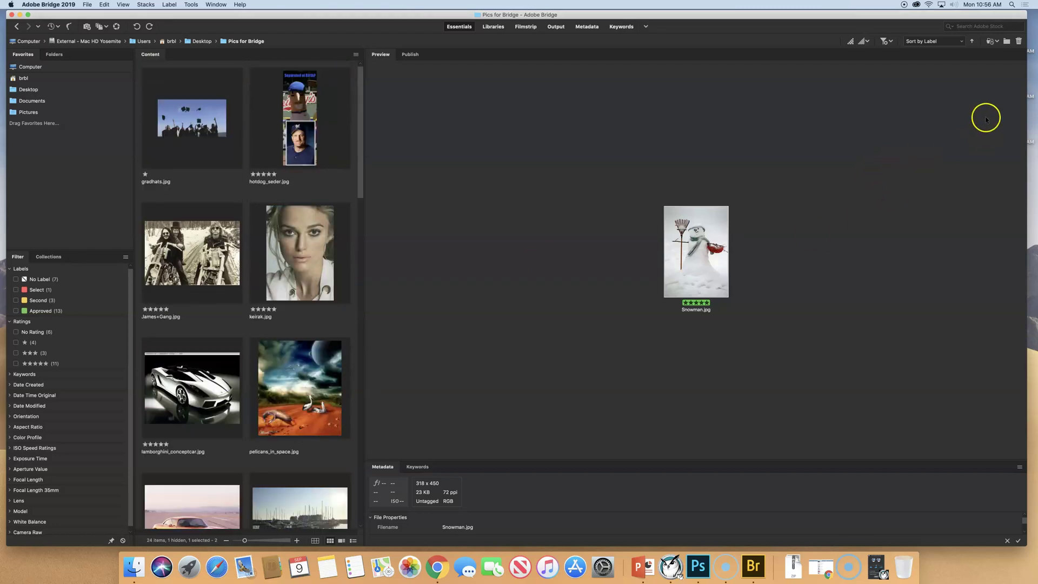
Sort the folder's images by rating and look through the thumbnails starting with the unrated ones
click(933, 42)
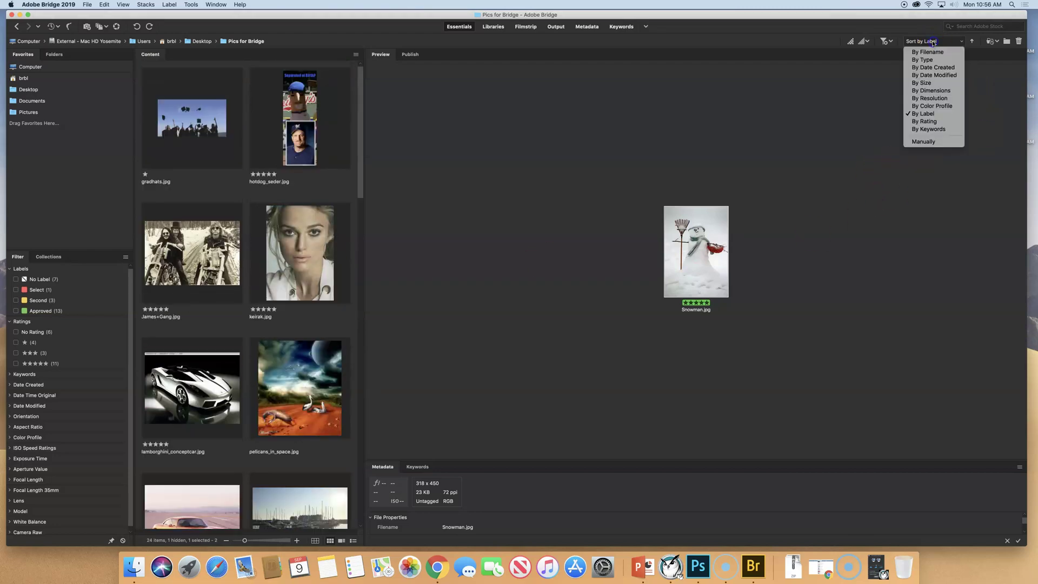
click(925, 121)
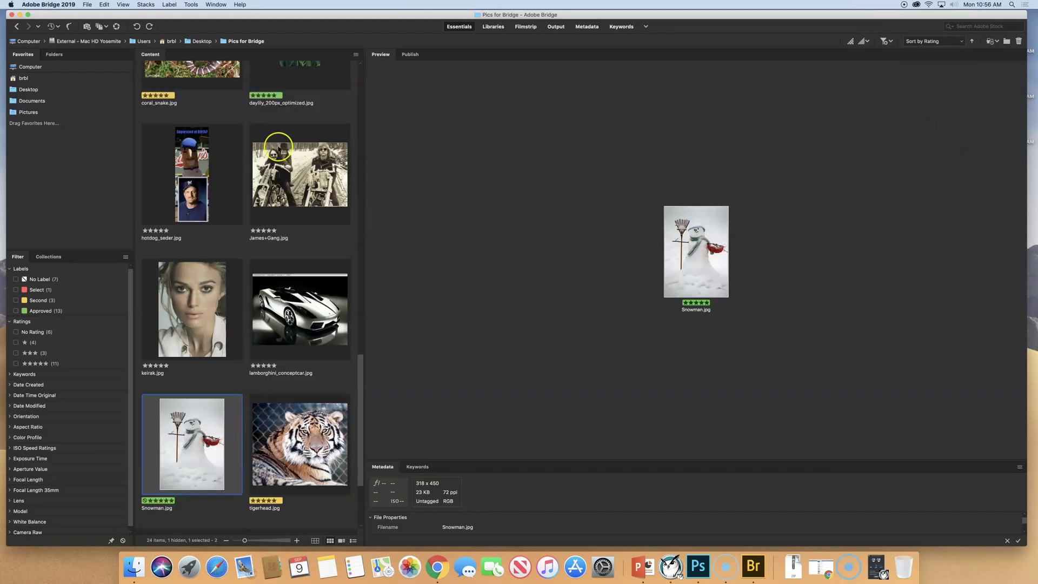
scroll(227, 162, up, 10)
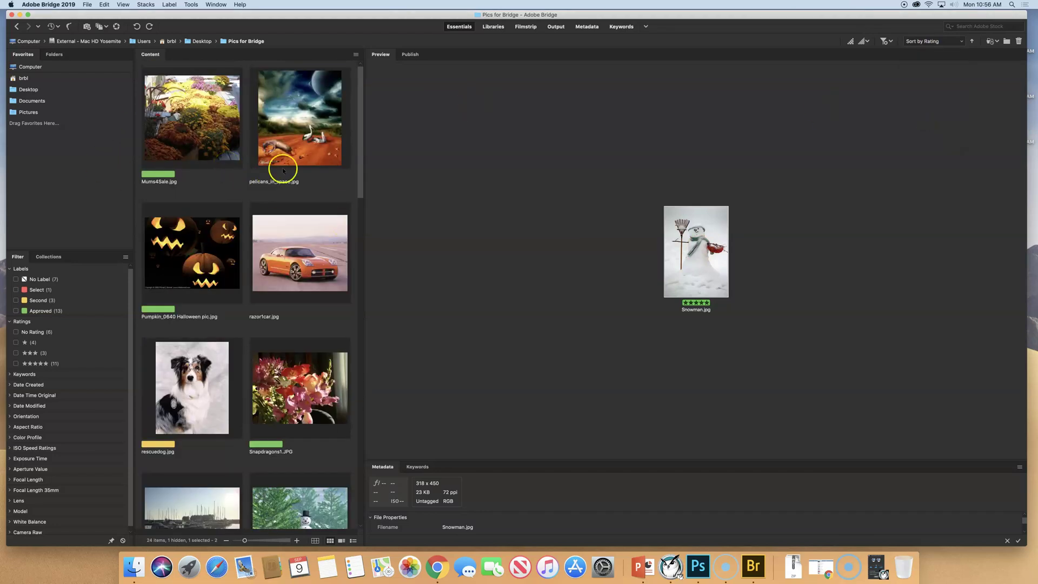
scroll(260, 269, down, 5)
scroll(260, 269, down, 5)
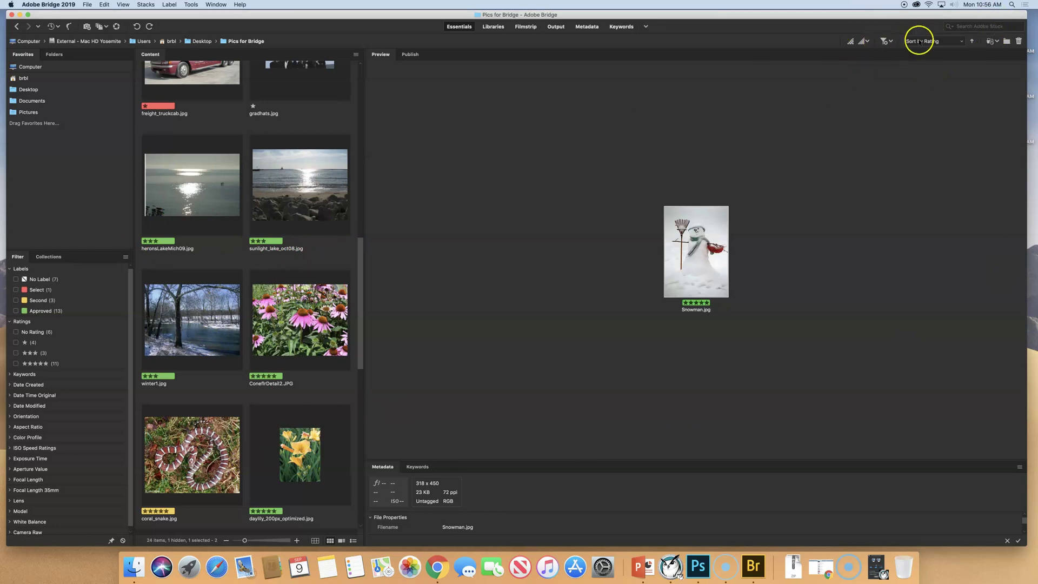
Sort the folder's images by filename again, leaving the rating filter unset
click(950, 44)
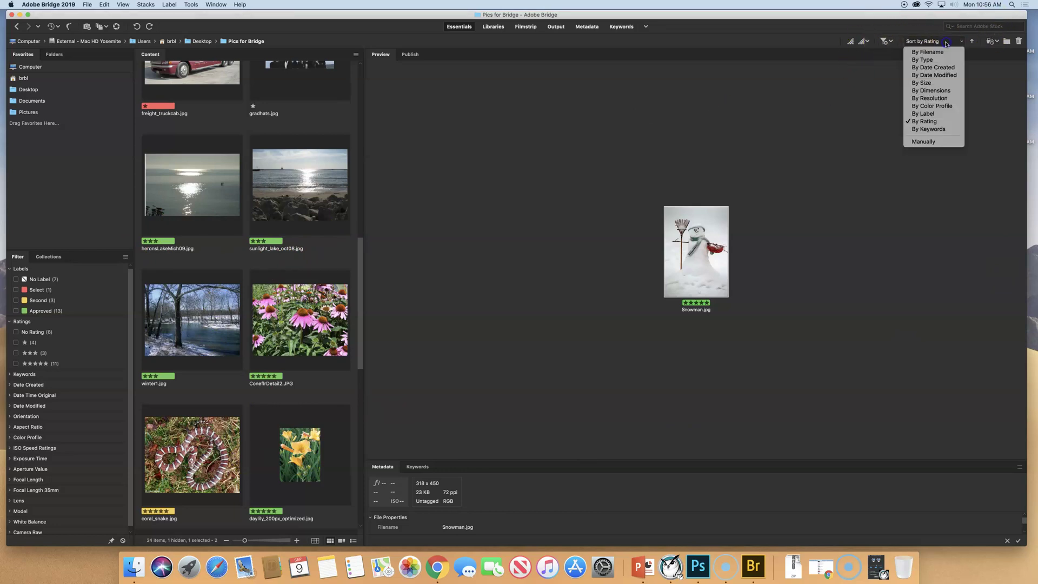
click(935, 54)
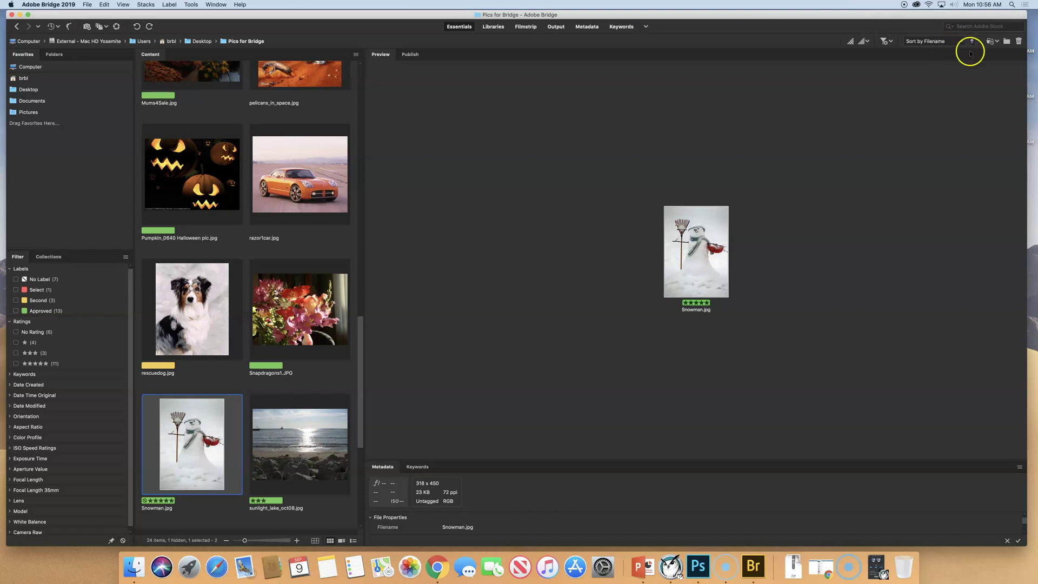
click(889, 42)
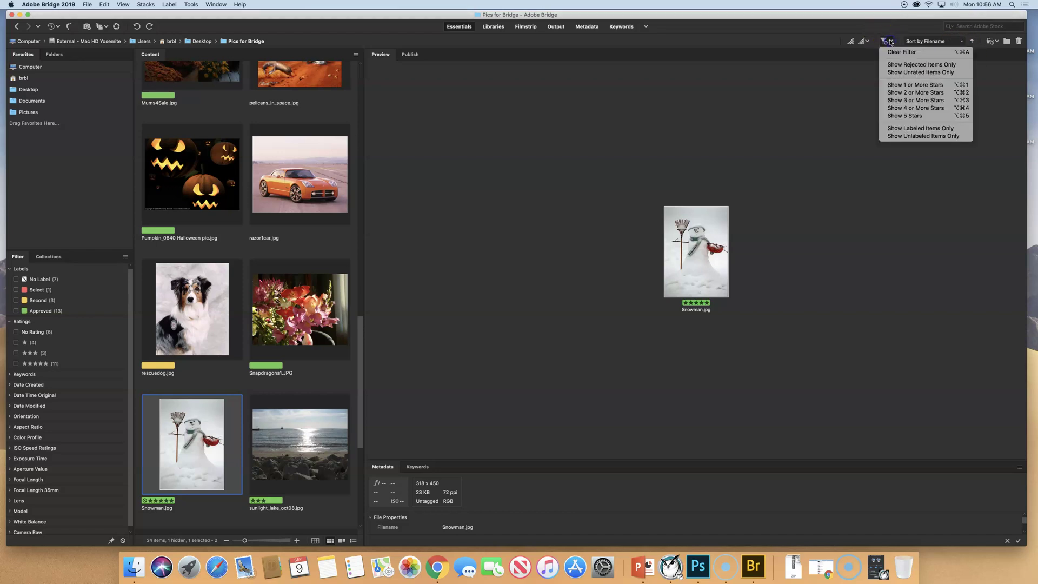
click(842, 100)
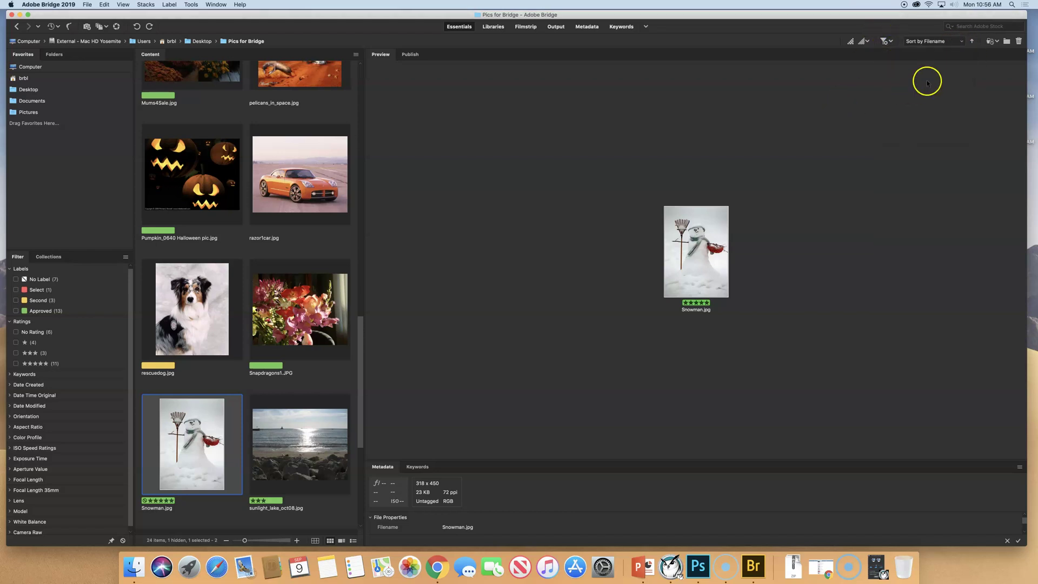
Filter the folder to show only images rated 5 stars and look through the filtered thumbnails
click(889, 43)
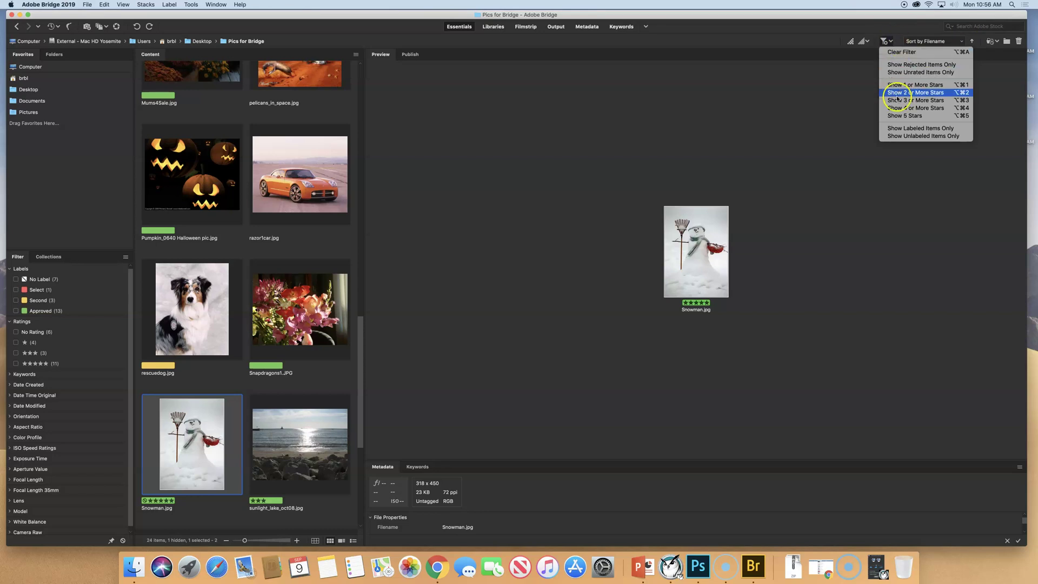
click(895, 115)
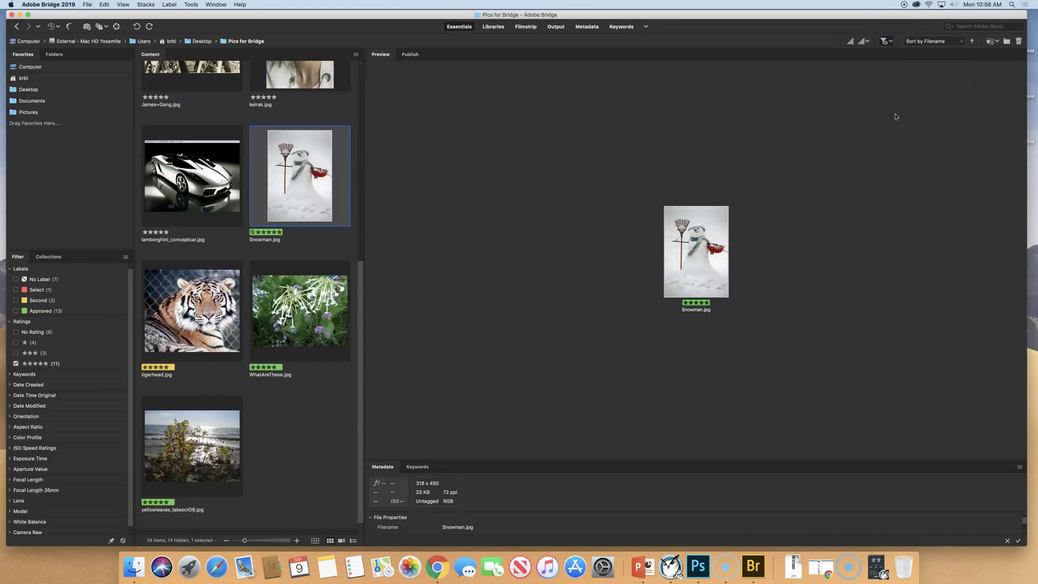
scroll(242, 207, up, 10)
scroll(243, 207, down, 10)
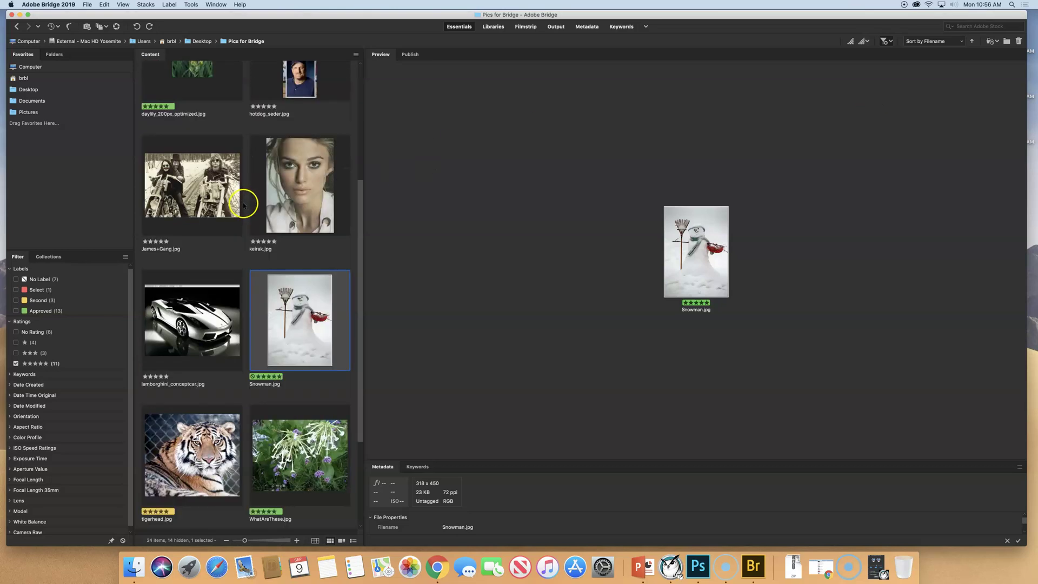
scroll(244, 205, up, 5)
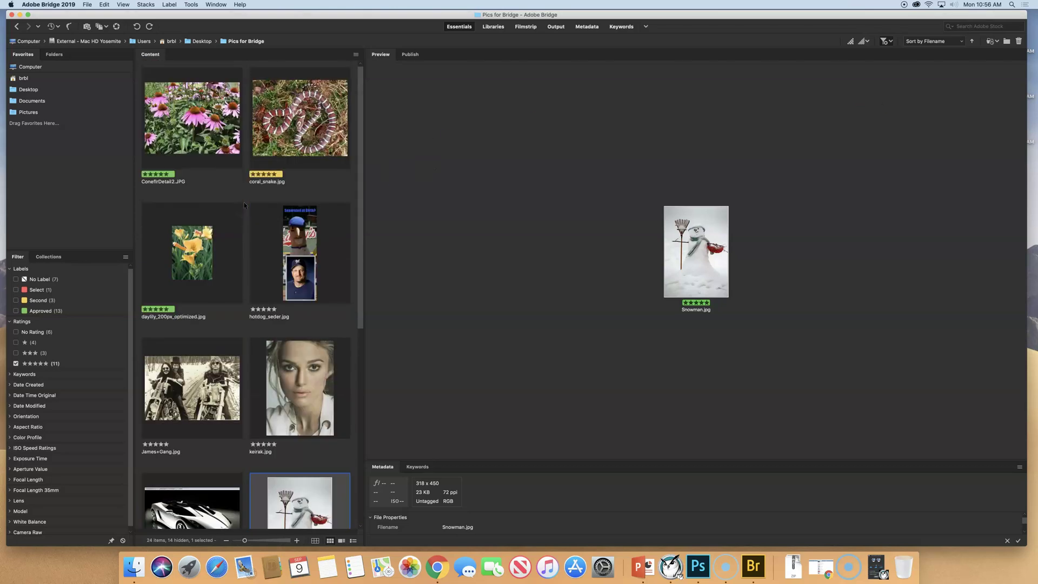
scroll(244, 205, down, 5)
scroll(244, 205, up, 5)
Change the rating filter to show images with 3 or more stars and return to the start of the filtered thumbnails
click(934, 41)
click(893, 42)
click(891, 42)
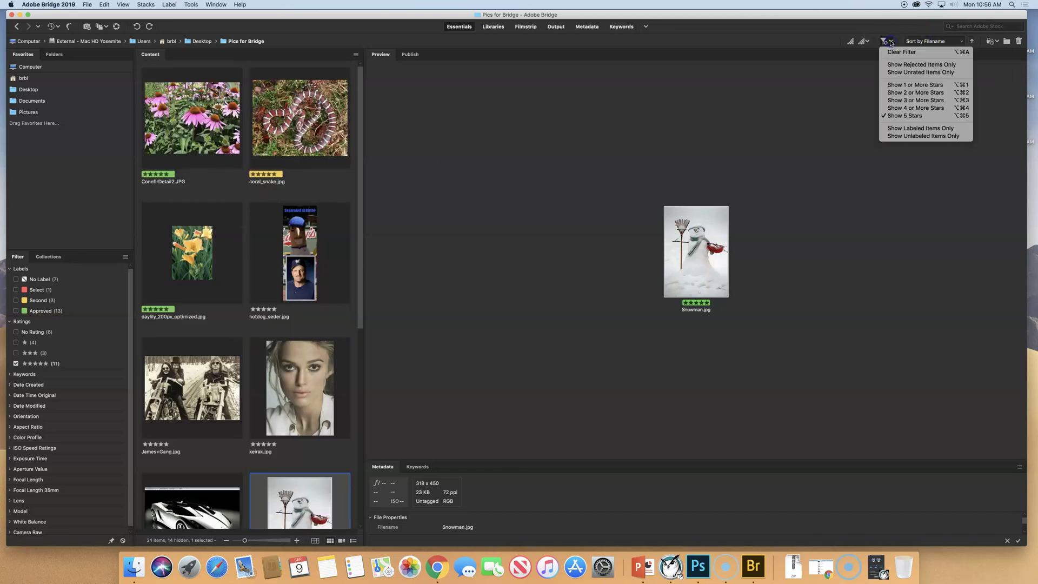
click(905, 100)
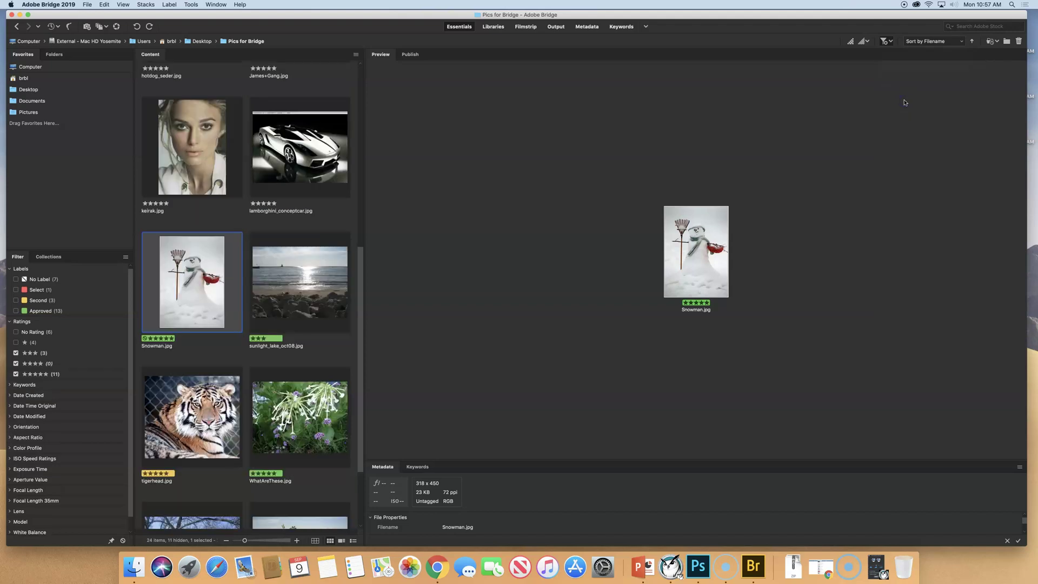
click(409, 217)
scroll(217, 162, up, 5)
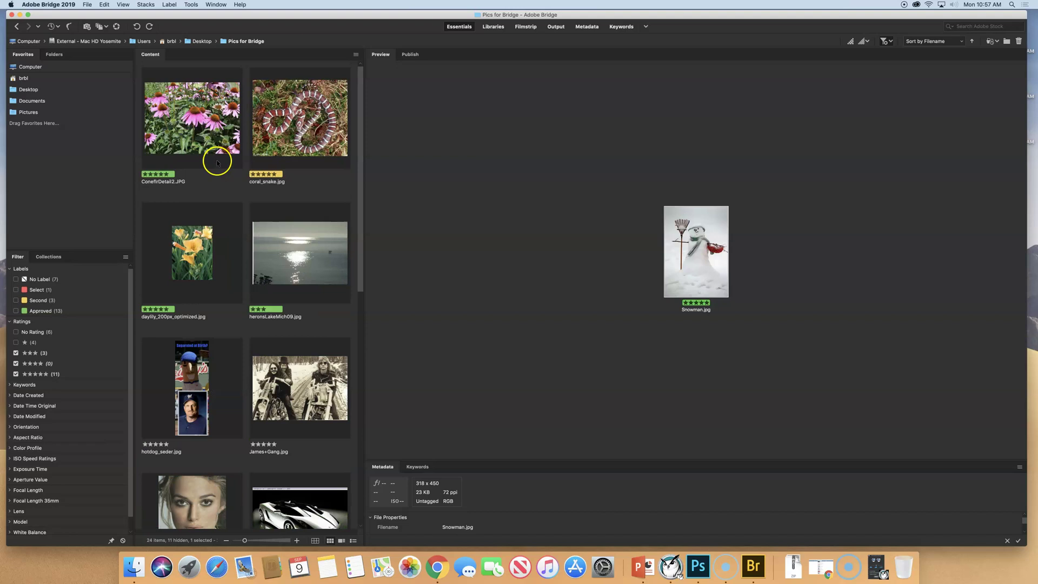
Clear the rating filter so that images of every rating are shown again
click(888, 41)
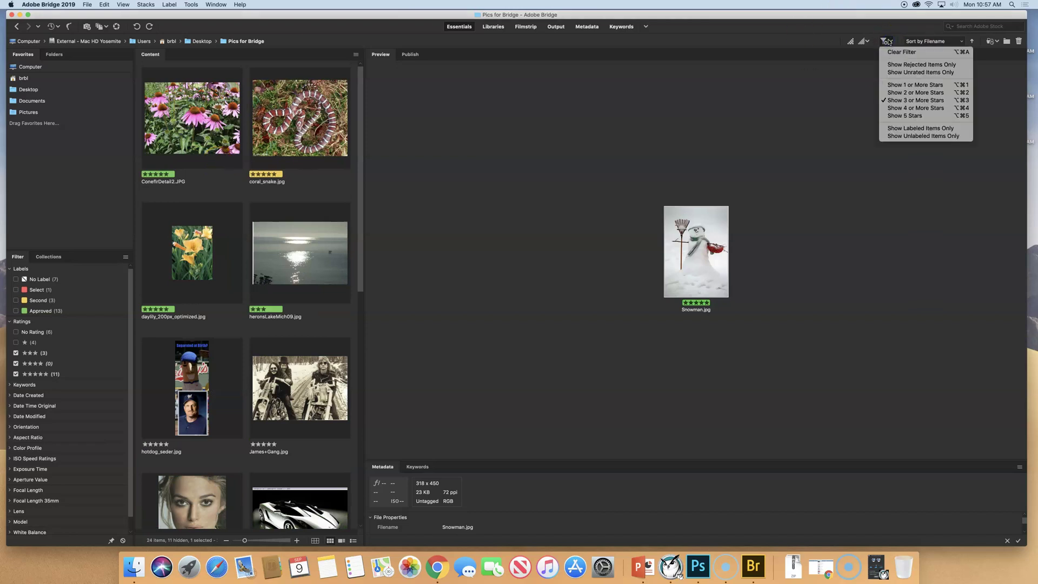
click(887, 52)
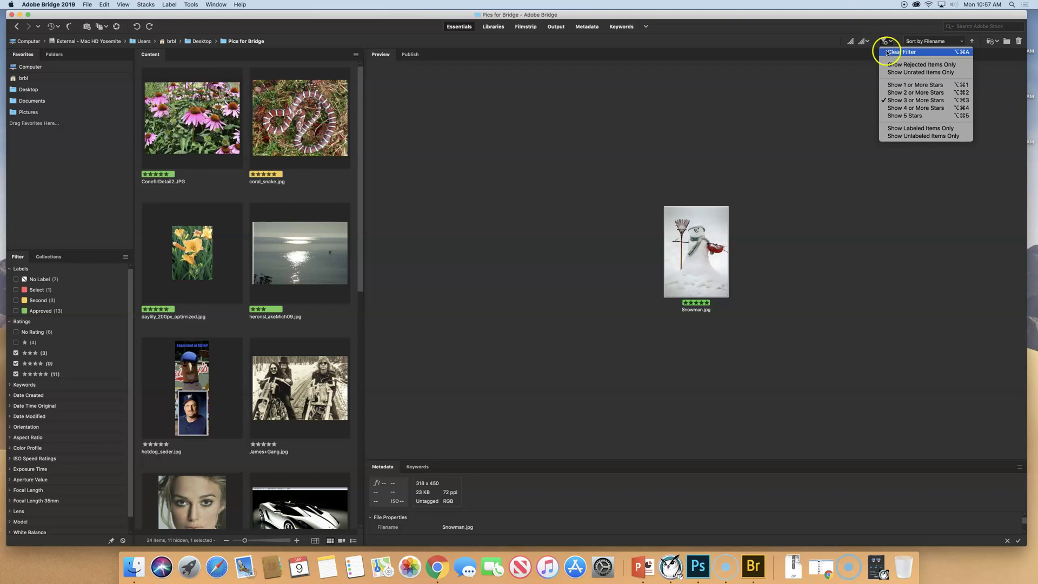
click(907, 55)
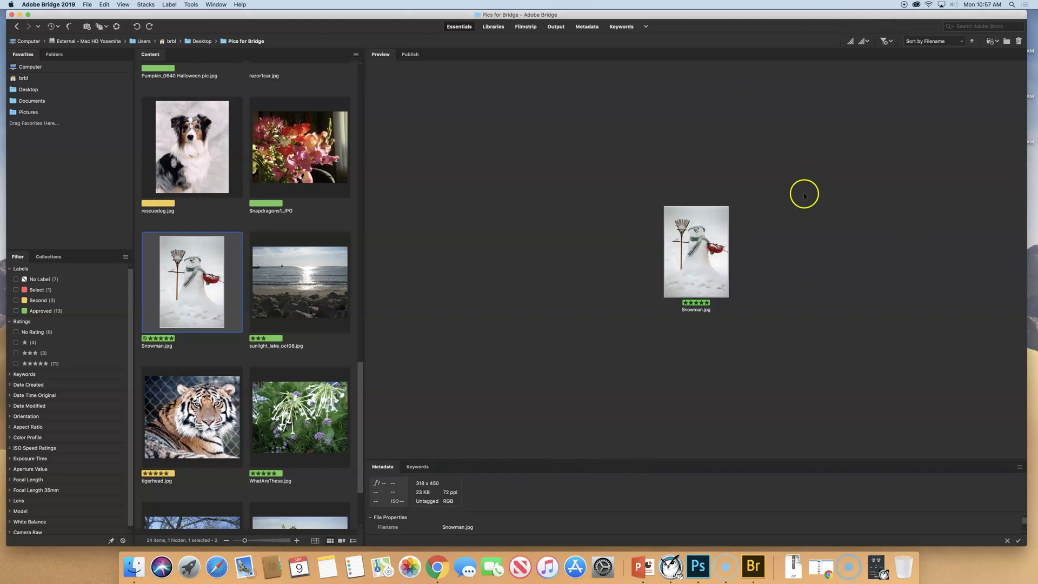
Select Snapdragons1.JPG, enlarge the metadata area below its preview, and switch that area to the keyword list
click(318, 131)
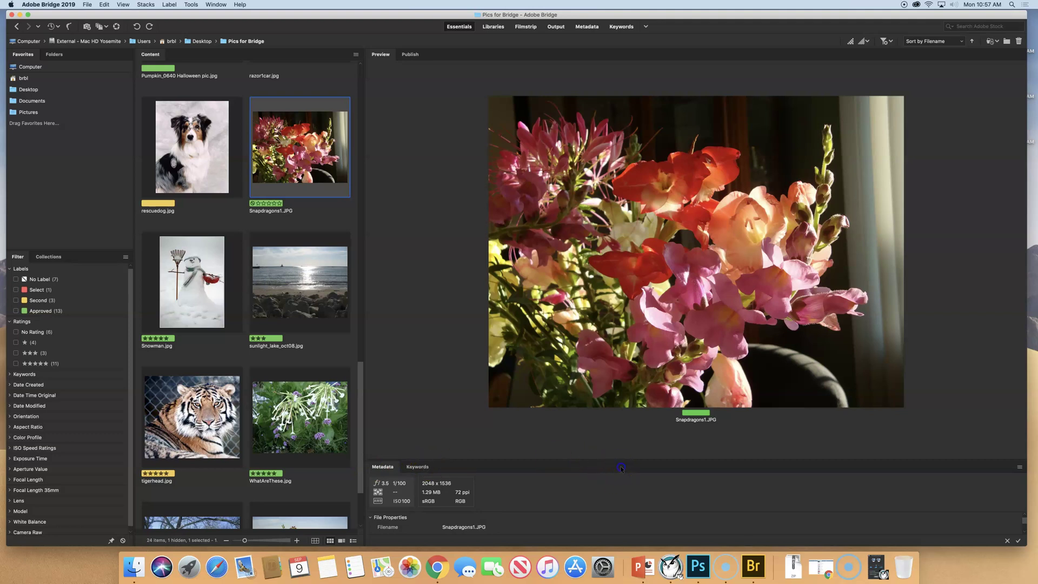
drag(620, 460, 634, 306)
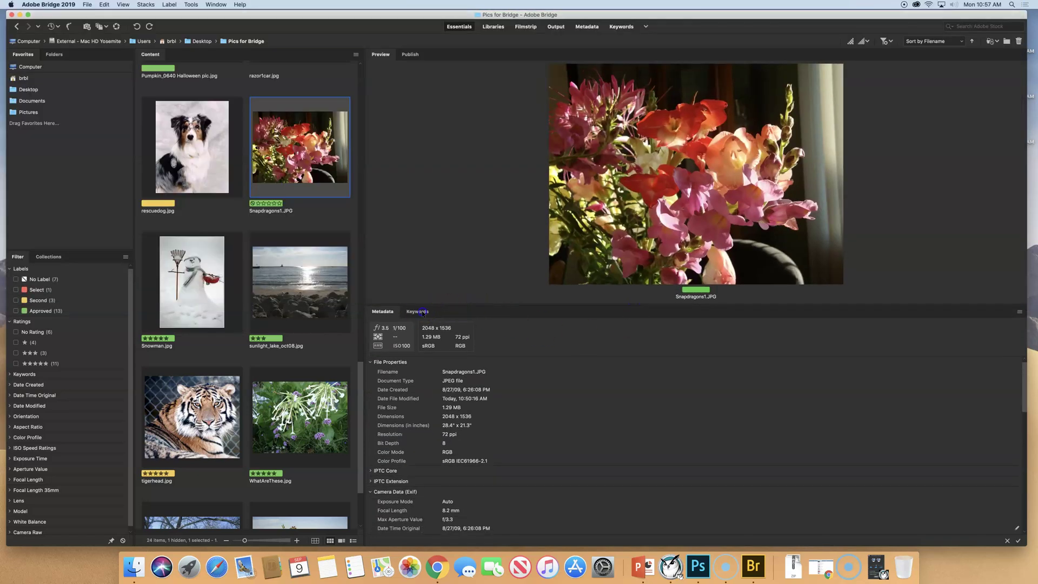
click(423, 312)
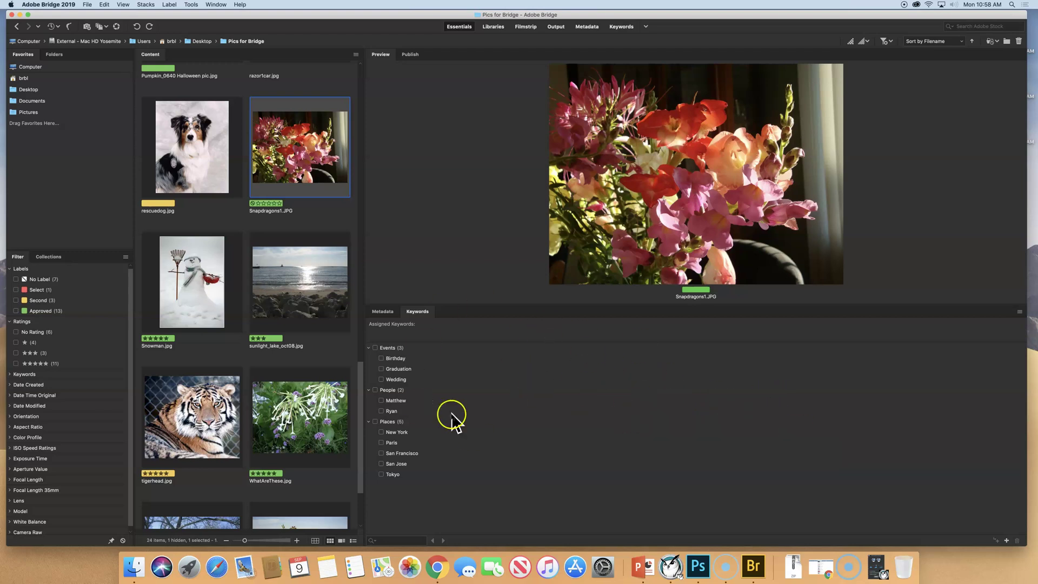
Create a new top-level keyword named Animals and deselect it in the keyword list
click(1007, 541)
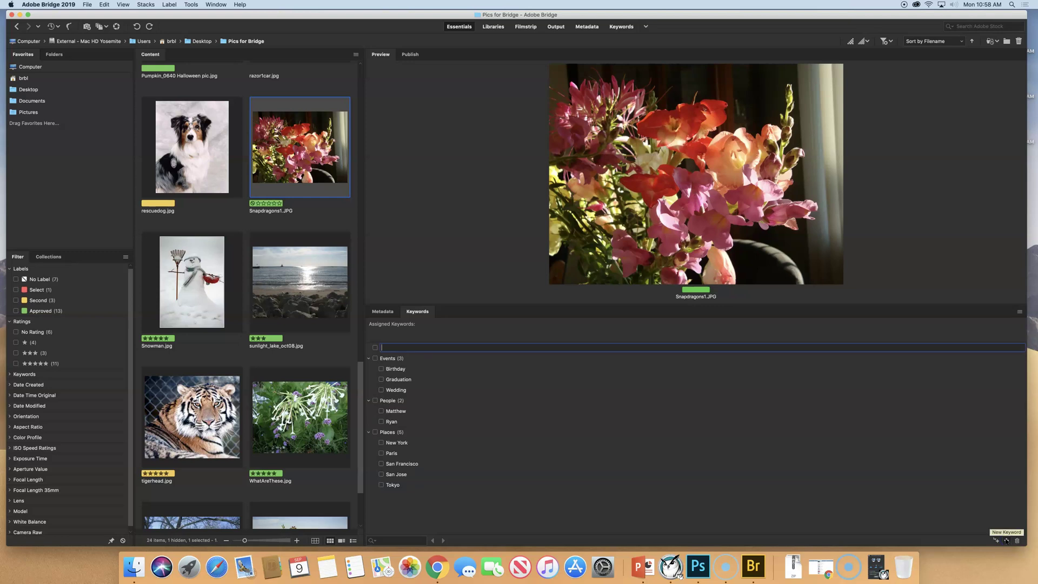
text(Animals)
key(Return)
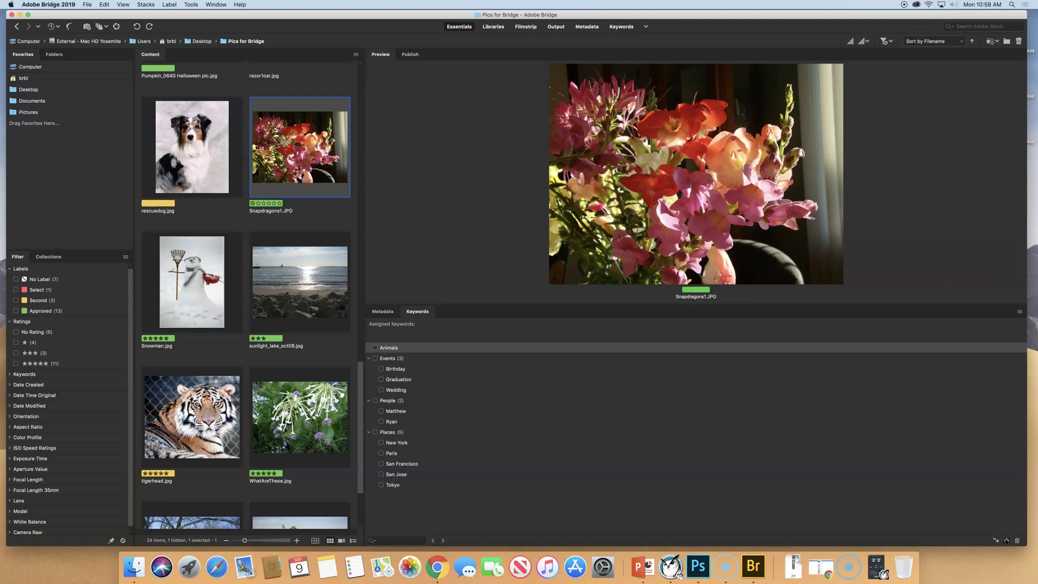
click(957, 496)
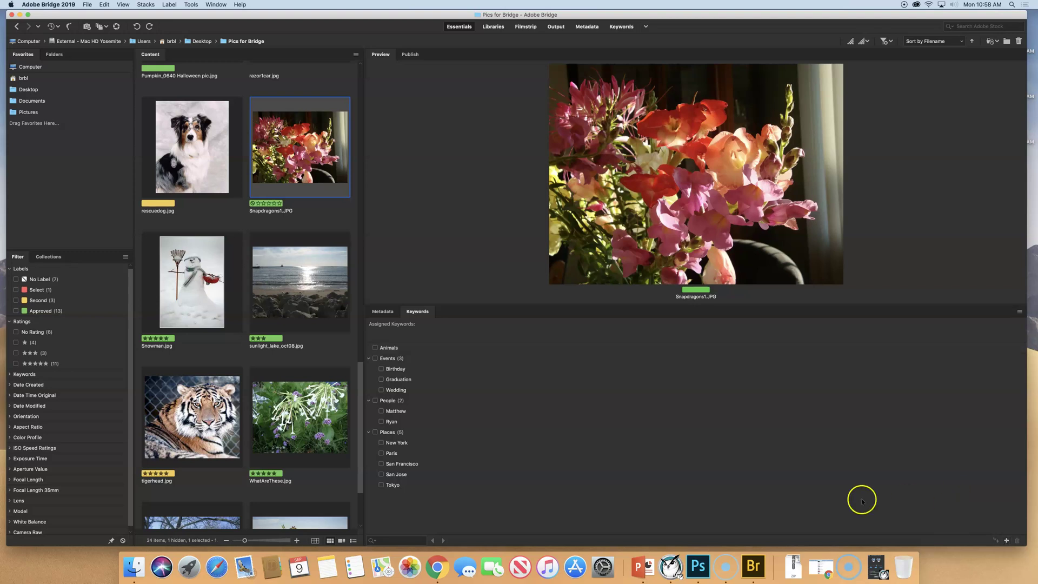
Create two sub-keywords named Dog and Tiger under the Animals keyword
click(422, 347)
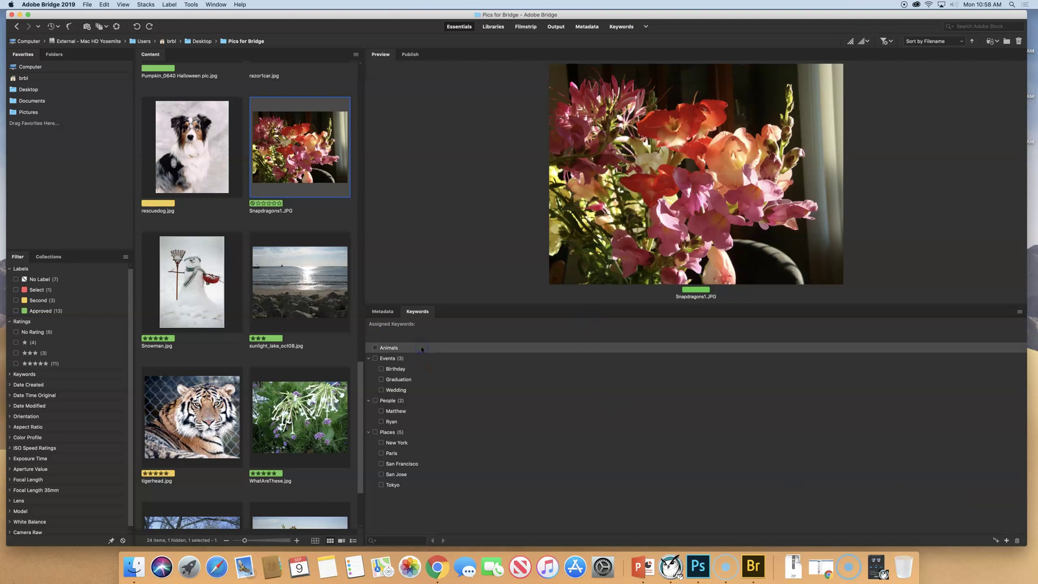
click(995, 541)
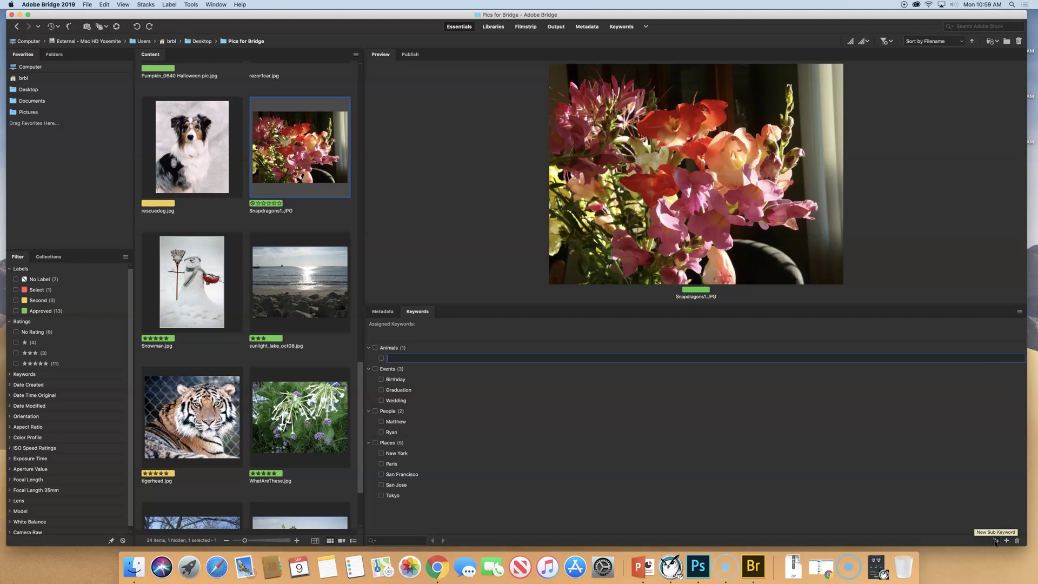
text(Dog)
key(Return)
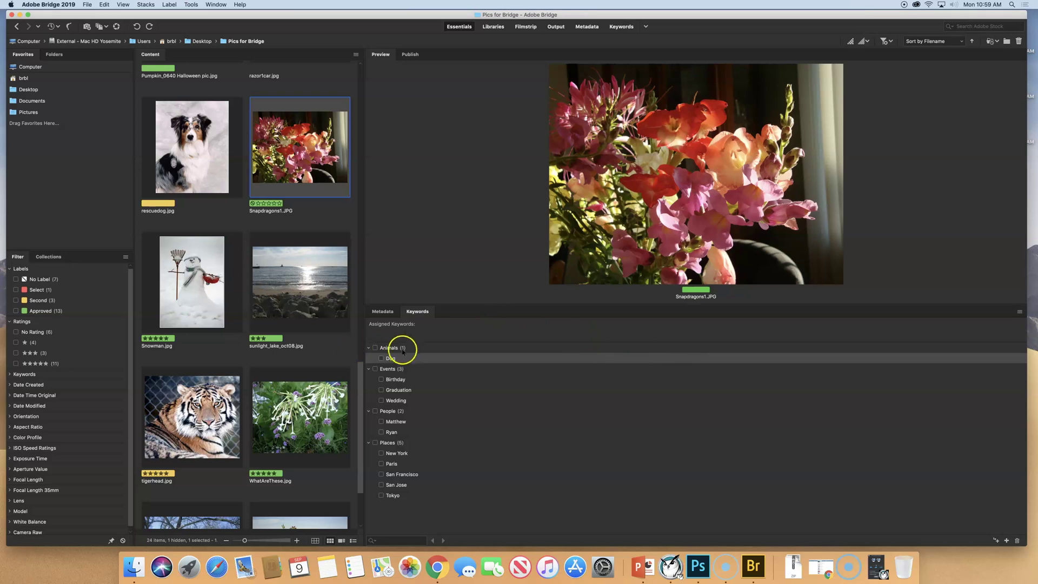
click(387, 347)
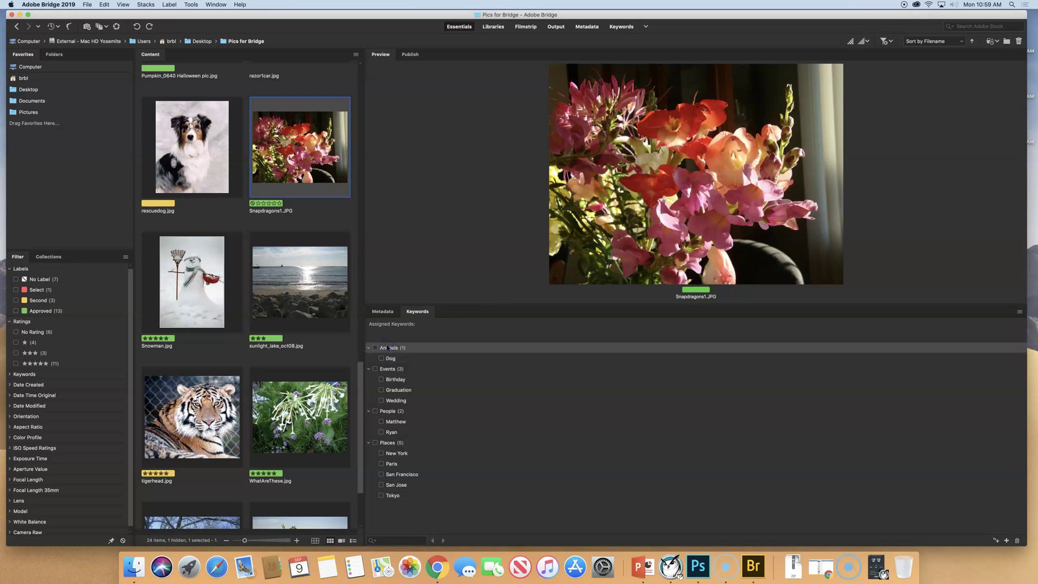
click(996, 540)
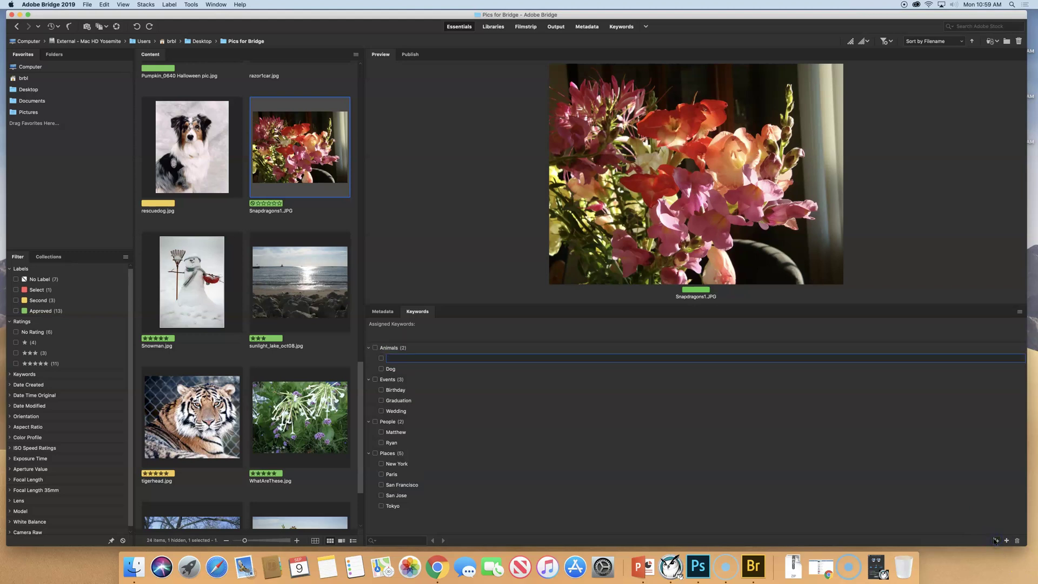
text(Tiger)
key(Return)
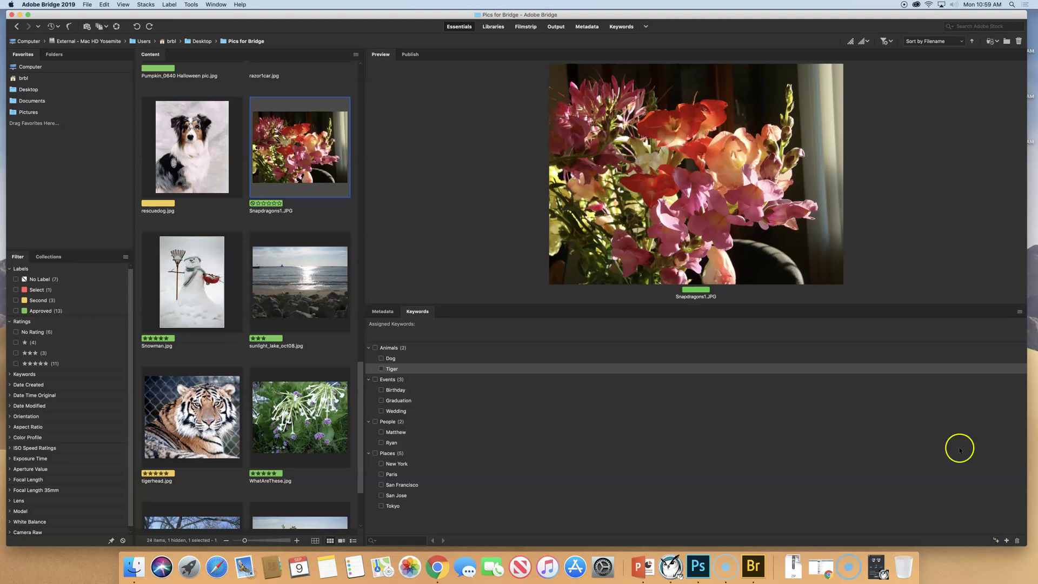
Assign the Animals keyword to rescuedog.jpg and tigerhead.jpg together, and check the assigned keywords of Snapdragons1.JPG
click(180, 124)
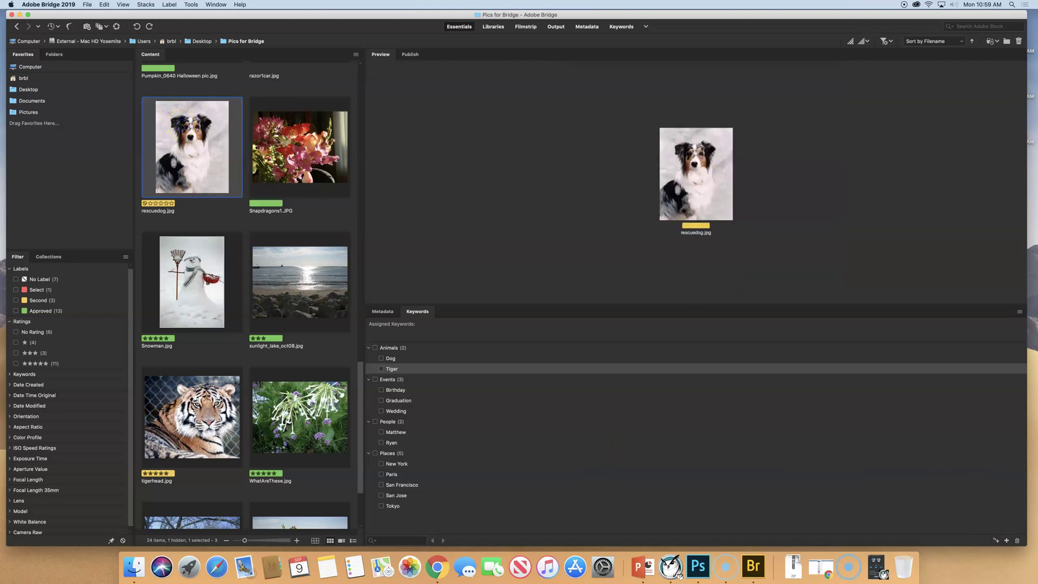
super+click(201, 403)
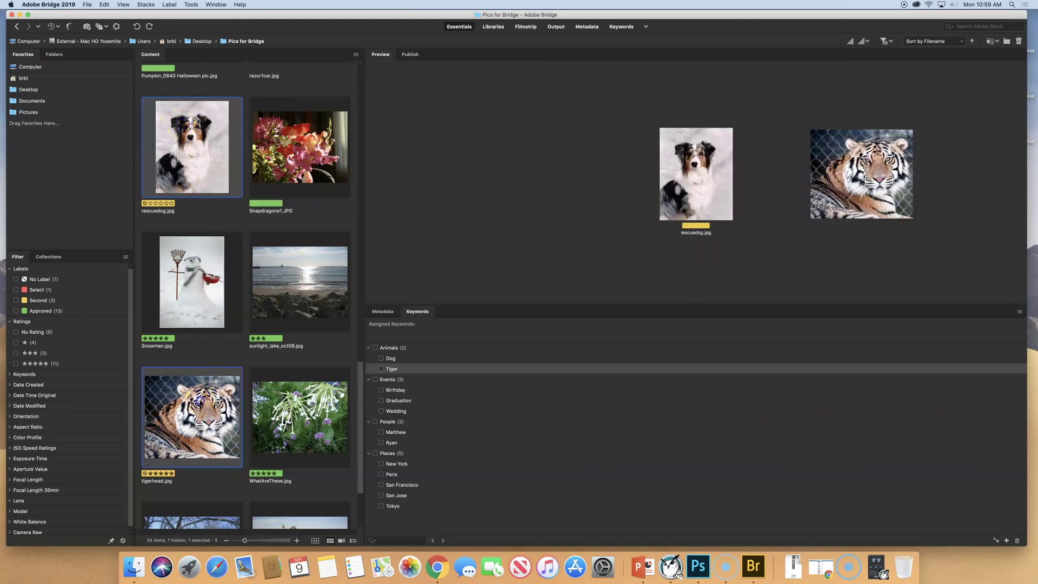
click(375, 348)
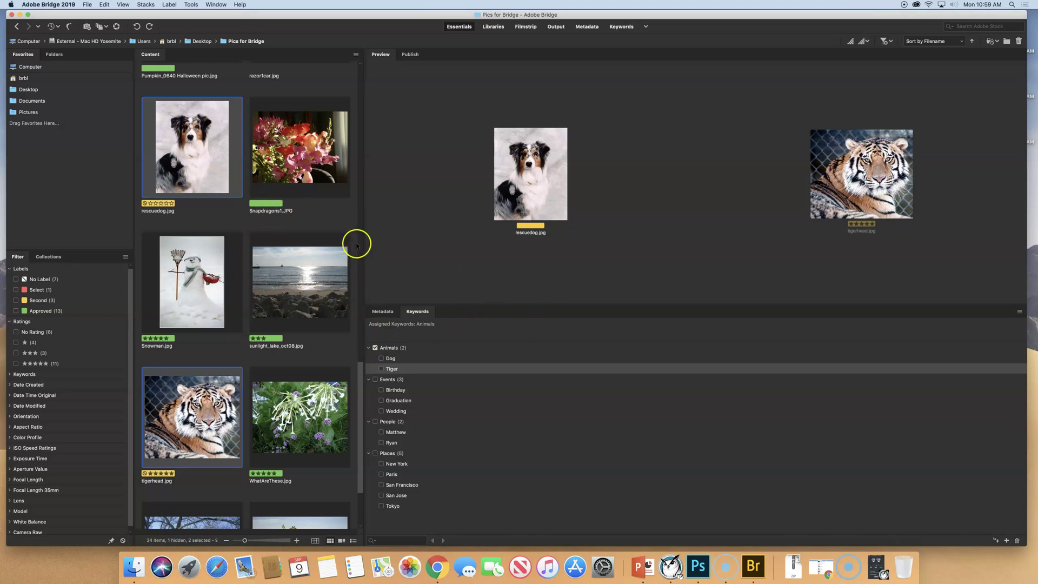
click(291, 144)
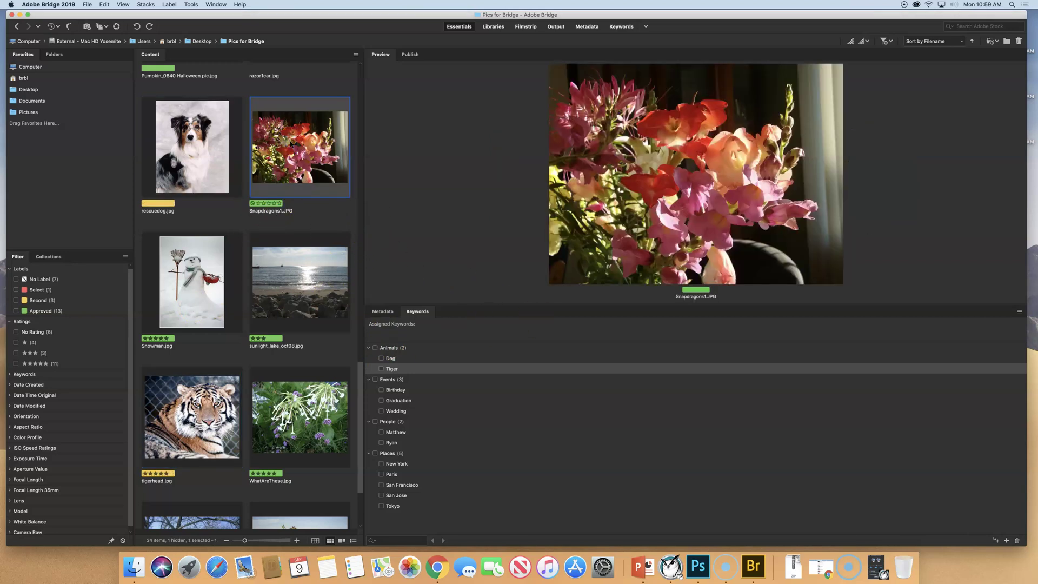
click(283, 139)
Assign the Dog keyword to rescuedog.jpg and the Tiger keyword to tigerhead.jpg
click(190, 125)
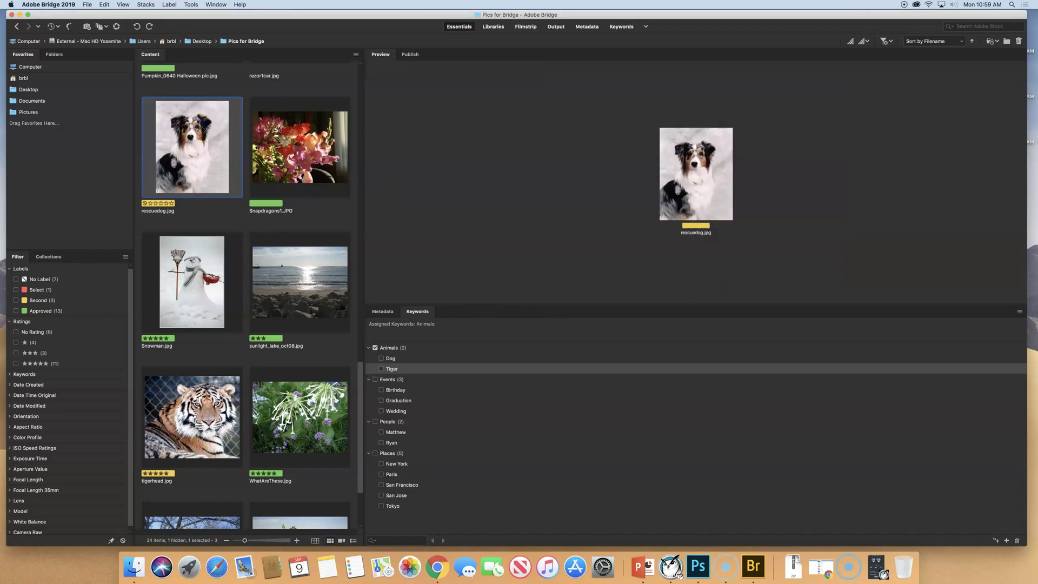
click(381, 359)
click(193, 413)
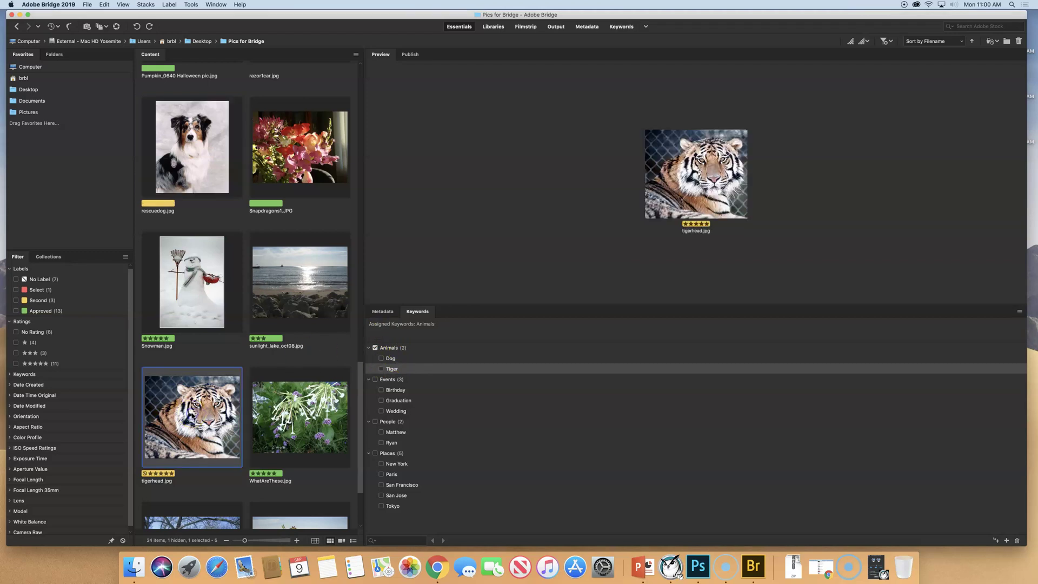
click(381, 369)
Look through the folder's thumbnails to examine the range of images it holds, ending at the first ones
scroll(274, 338, down, 3)
scroll(274, 343, up, 15)
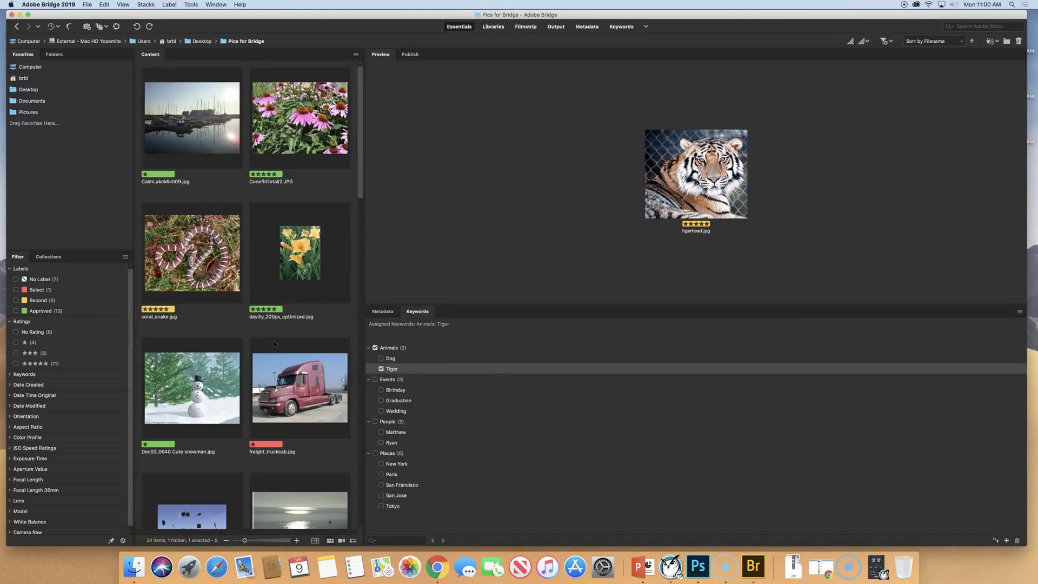
scroll(273, 343, down, 10)
scroll(274, 343, down, 8)
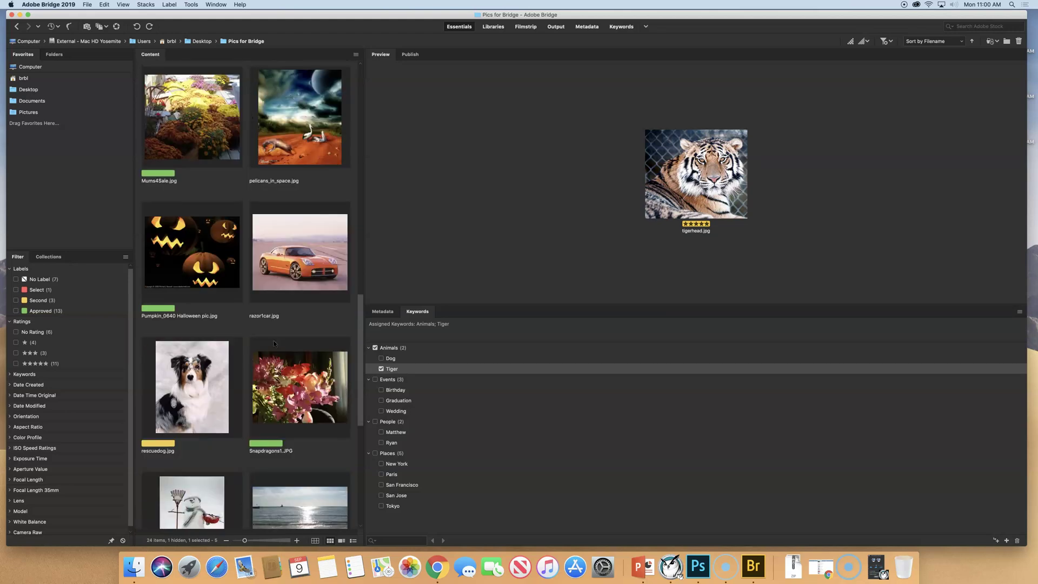
scroll(273, 341, up, 18)
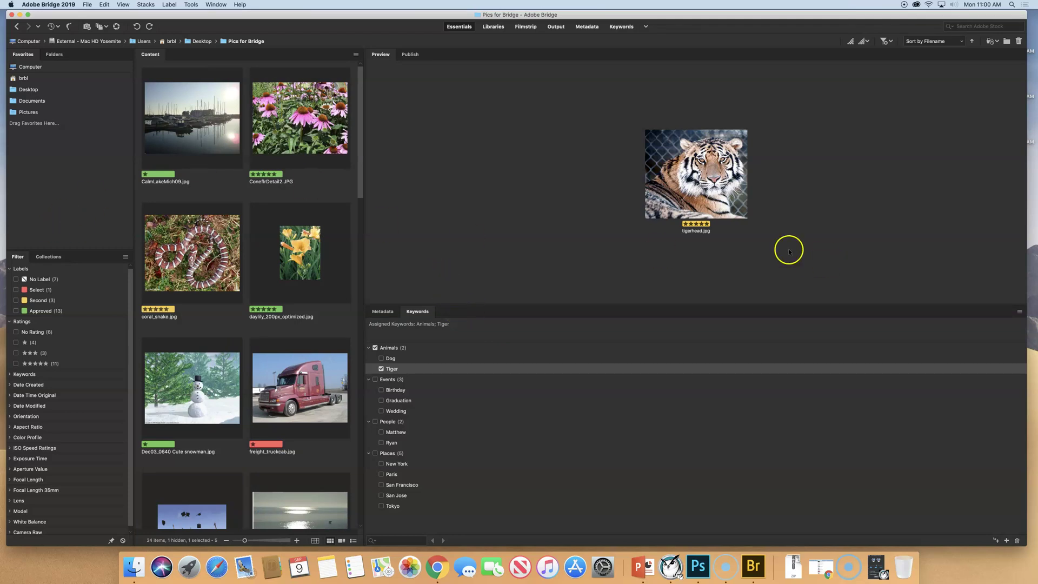
scroll(250, 280, down, 10)
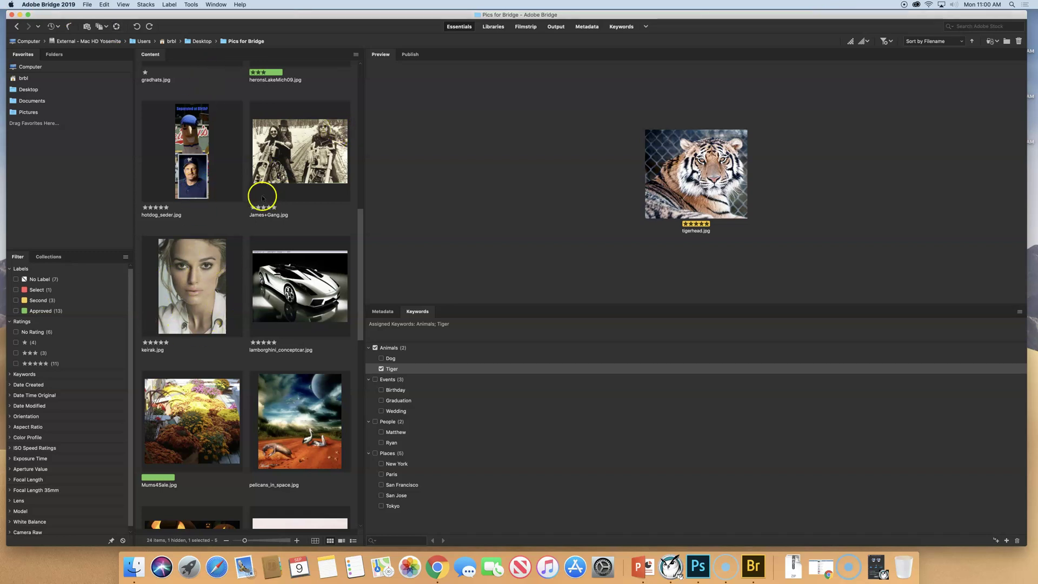
scroll(269, 156, up, 10)
scroll(296, 194, down, 15)
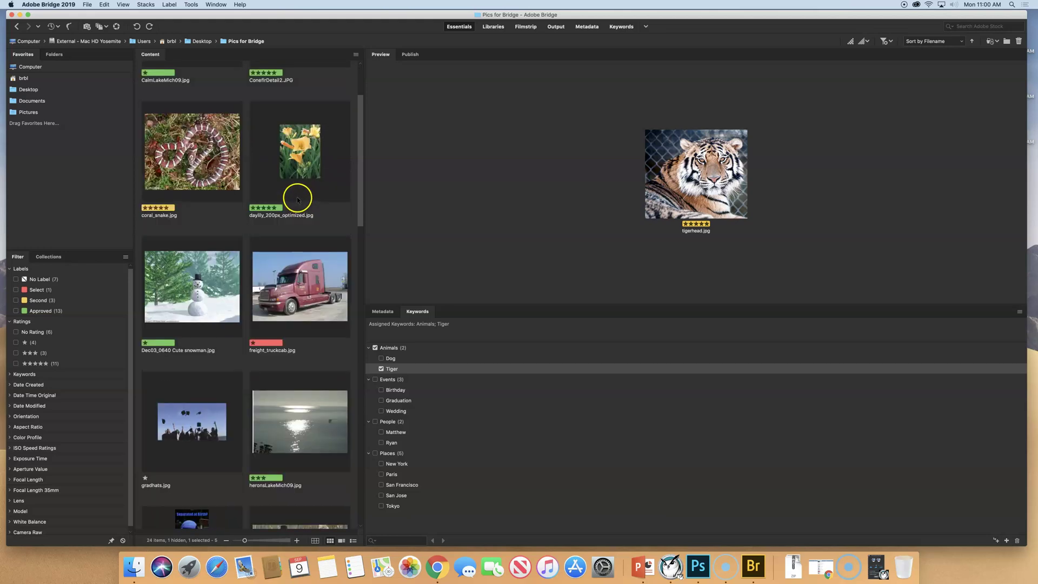
scroll(327, 250, up, 10)
scroll(327, 250, up, 5)
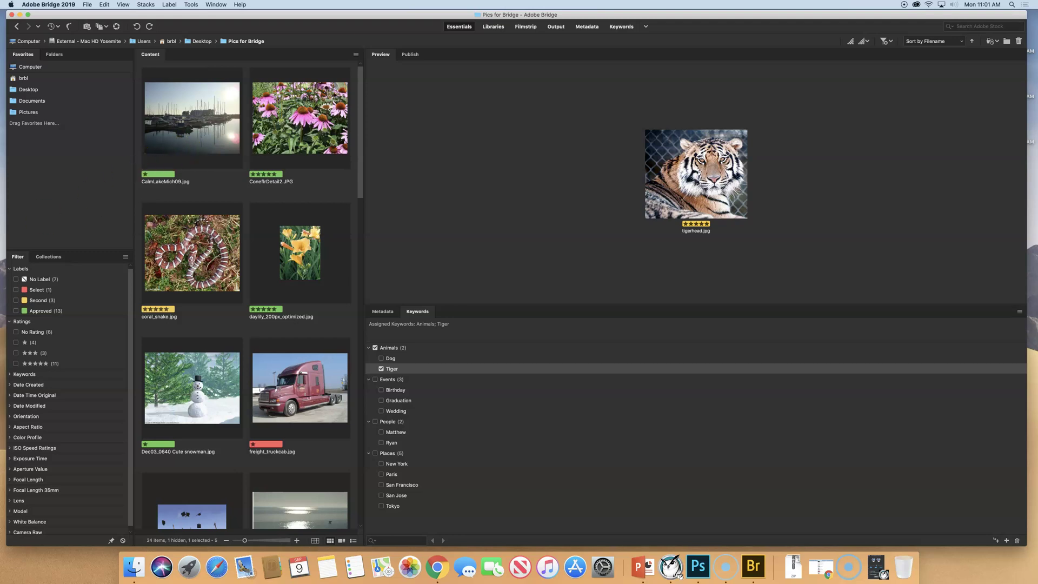
Create a sub-keyword named #cats$ under the Animals keyword
click(397, 348)
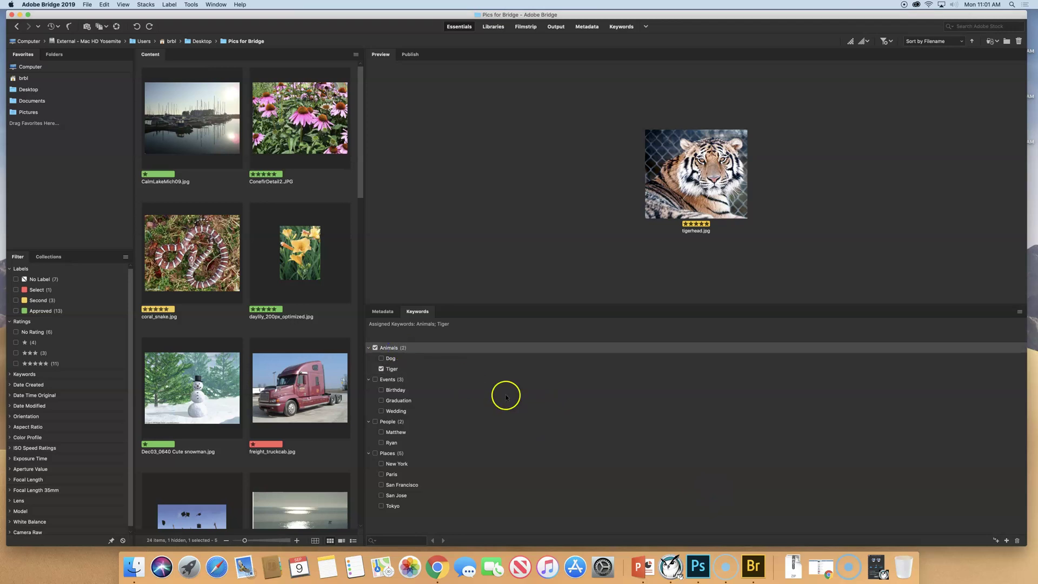
click(996, 540)
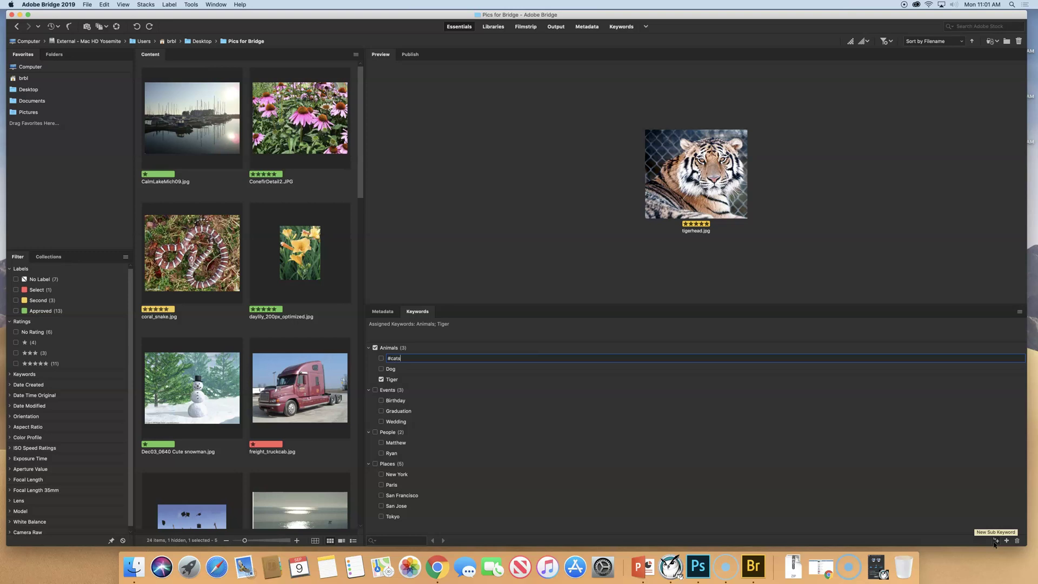
text(#cats$)
key(Return)
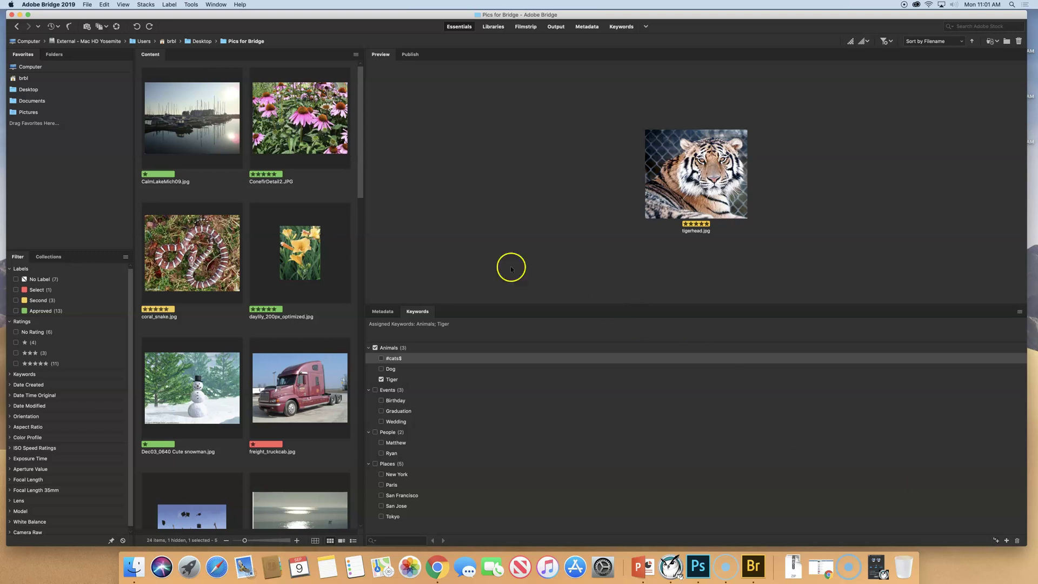
Assign the Paris keyword and the first keyword under People to CalmLakeMich09.jpg
click(210, 141)
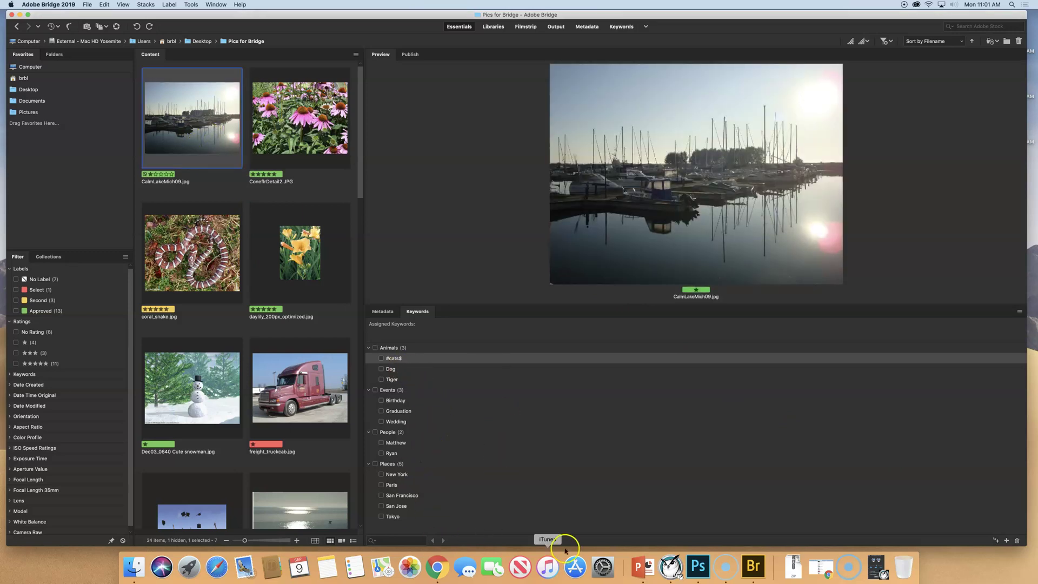
click(381, 484)
click(381, 443)
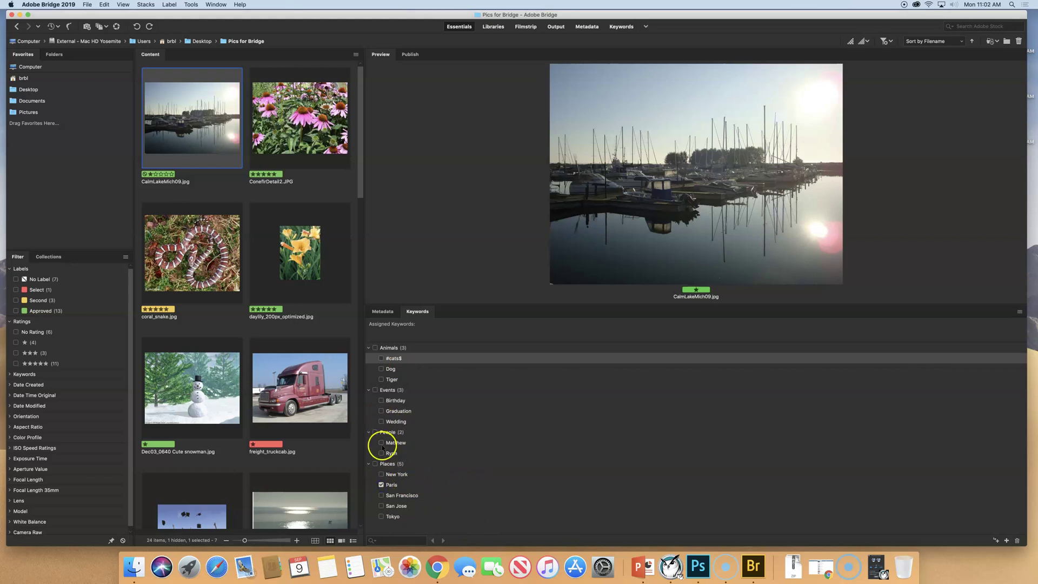
Assign the San Francisco keyword to WhatAreThese.jpg and the Wedding keyword to winter1.jpg
scroll(278, 417, down, 10)
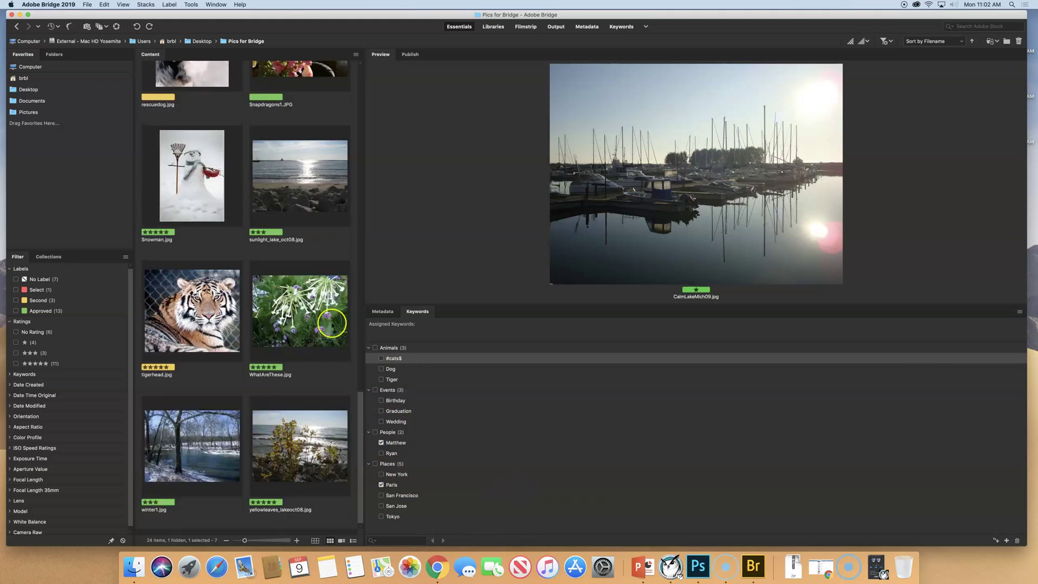
click(332, 323)
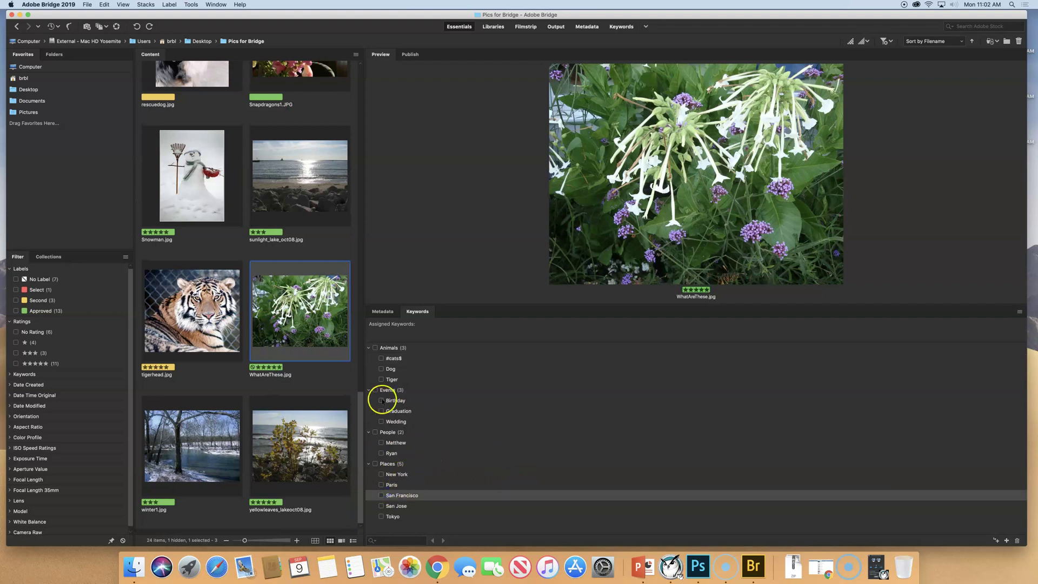
click(380, 496)
click(201, 445)
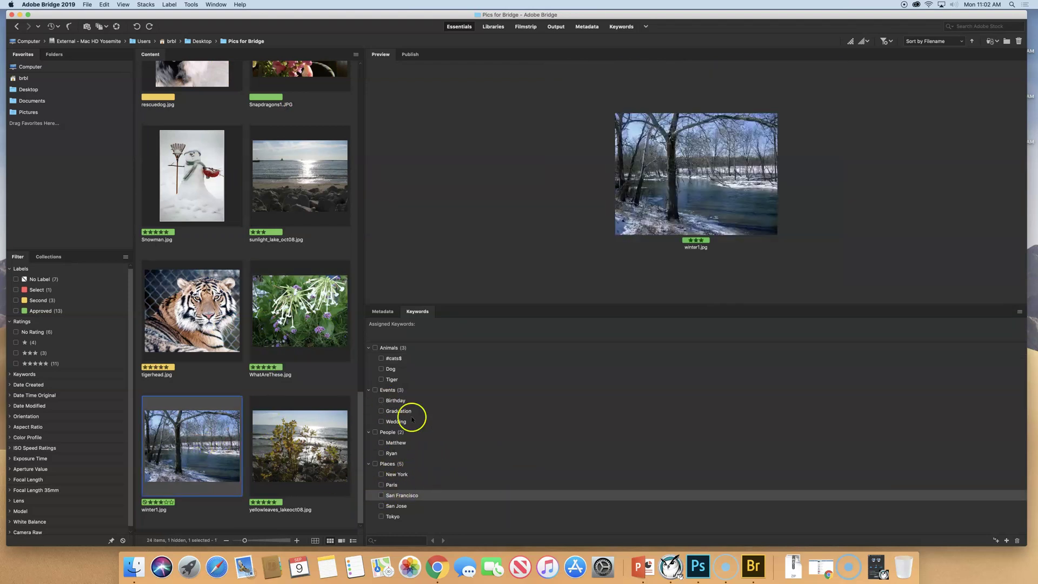
click(381, 421)
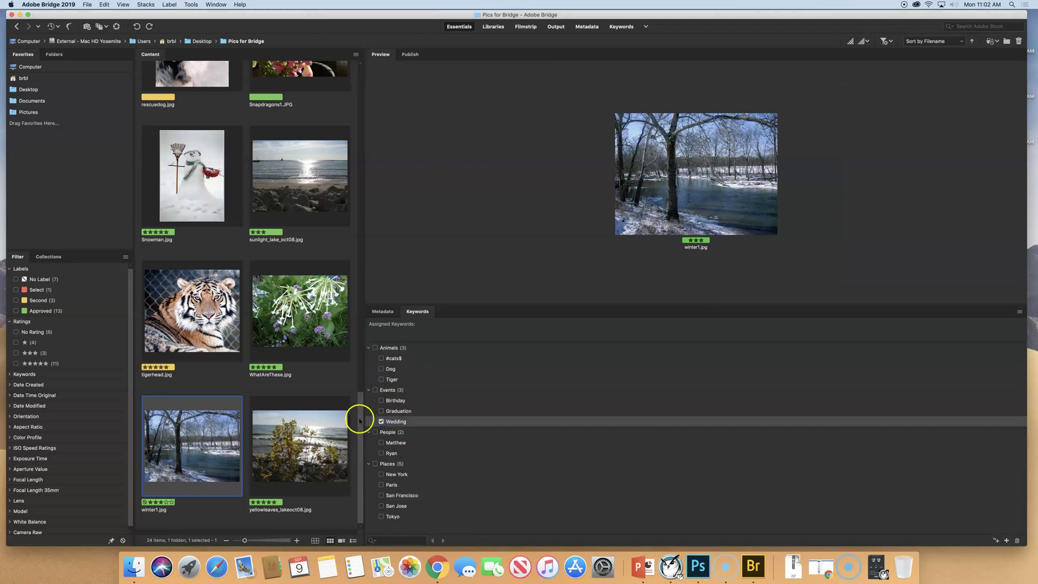
Assign the New York and #cats$ keywords to yellowleaves_lakeoct08.jpg
click(320, 471)
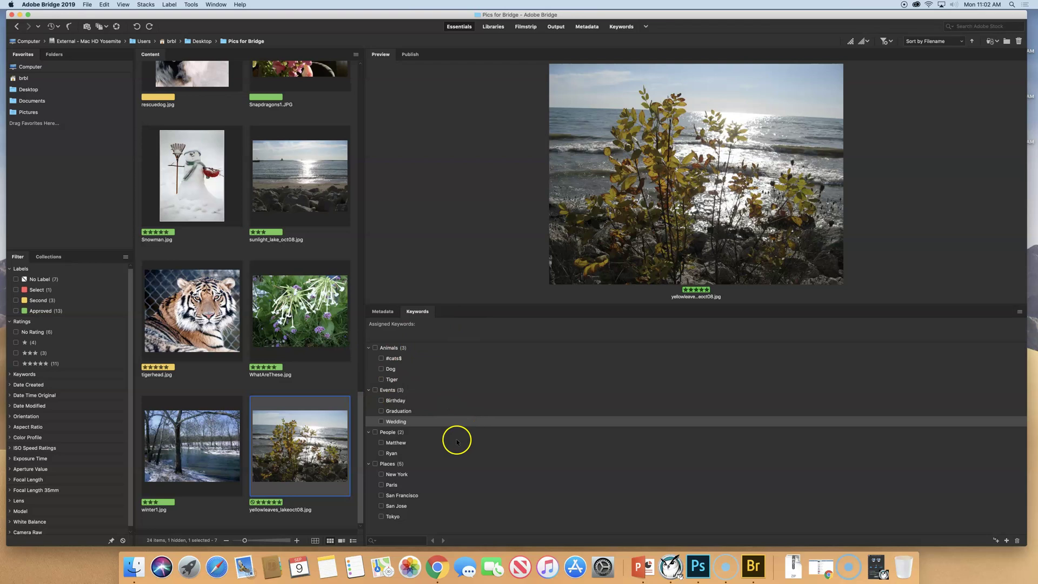
click(381, 474)
click(381, 358)
Filter the folder to images with no label, and try including the red Select label in the filter
click(15, 279)
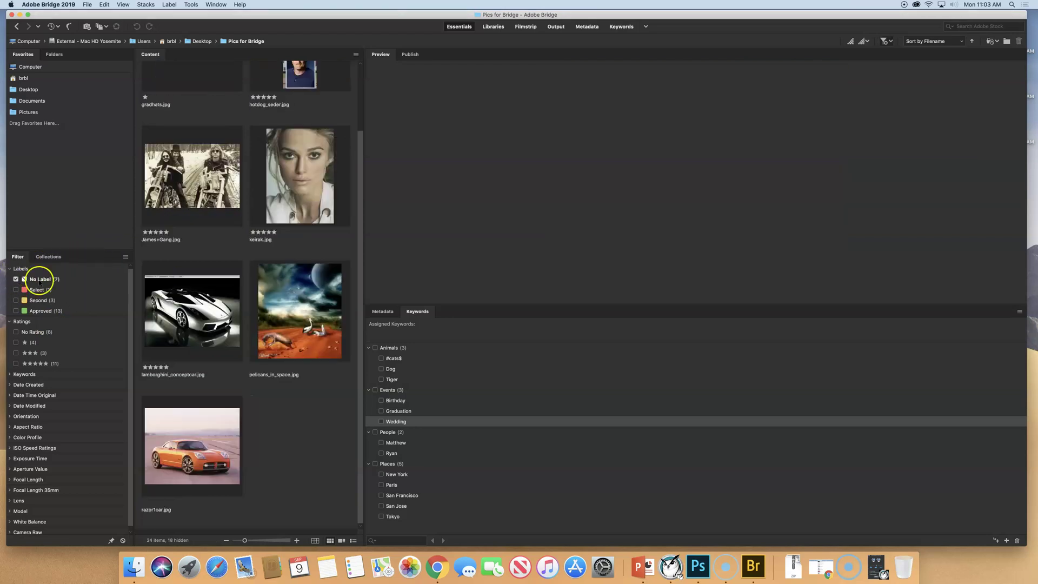
scroll(199, 277, up, 3)
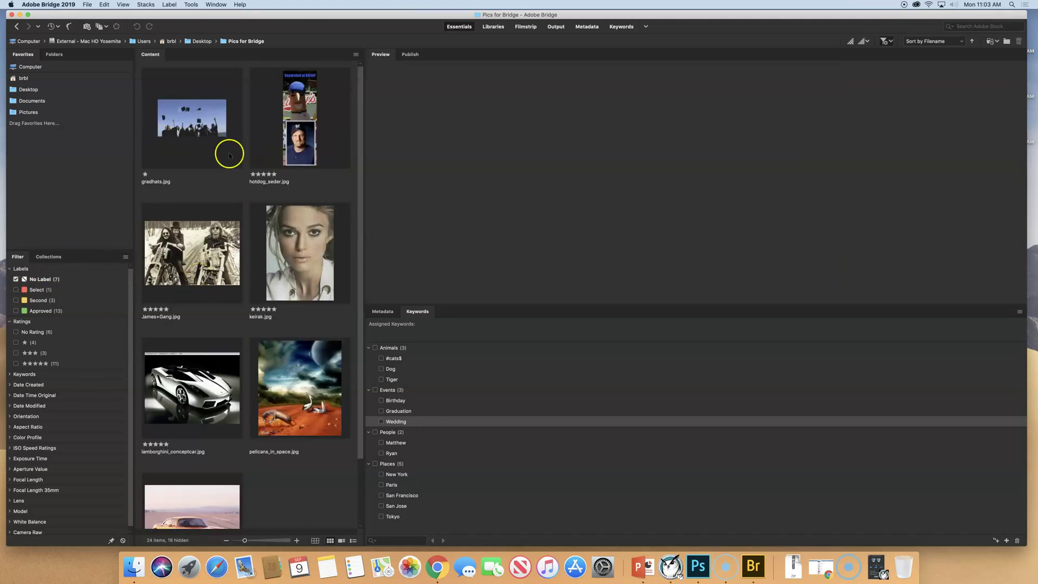
scroll(297, 328, down, 3)
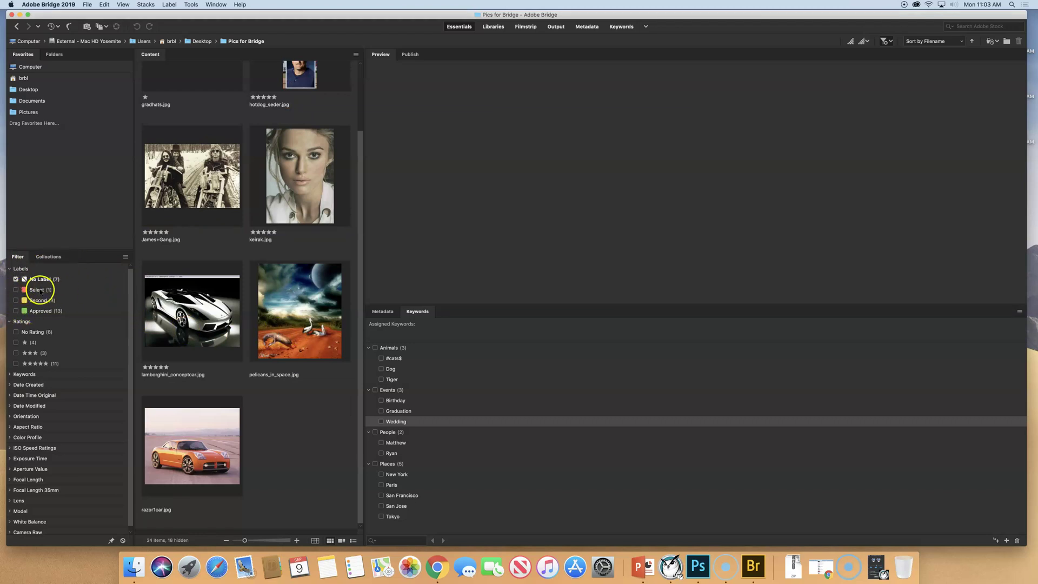
click(17, 291)
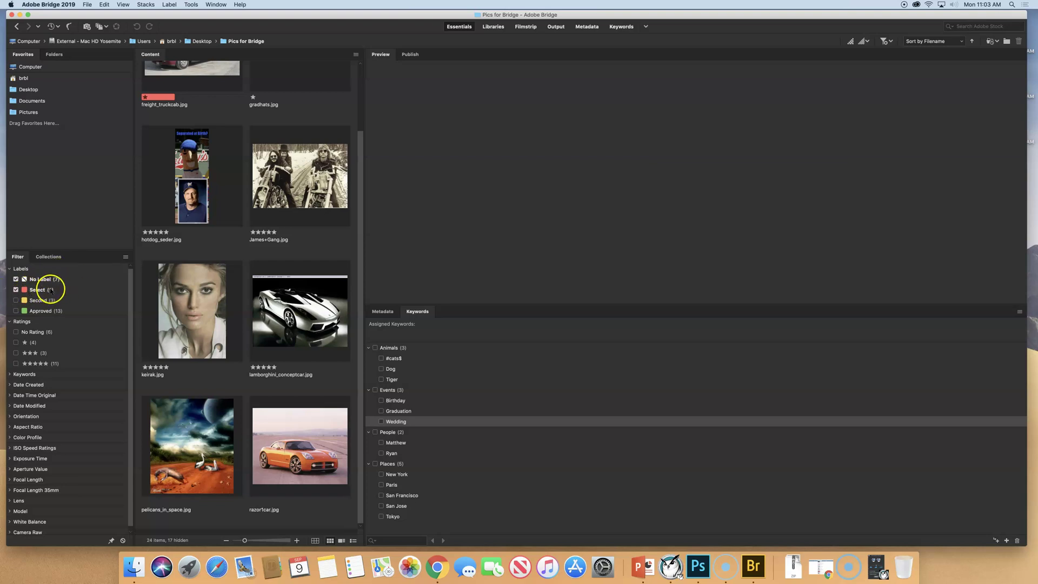
click(16, 290)
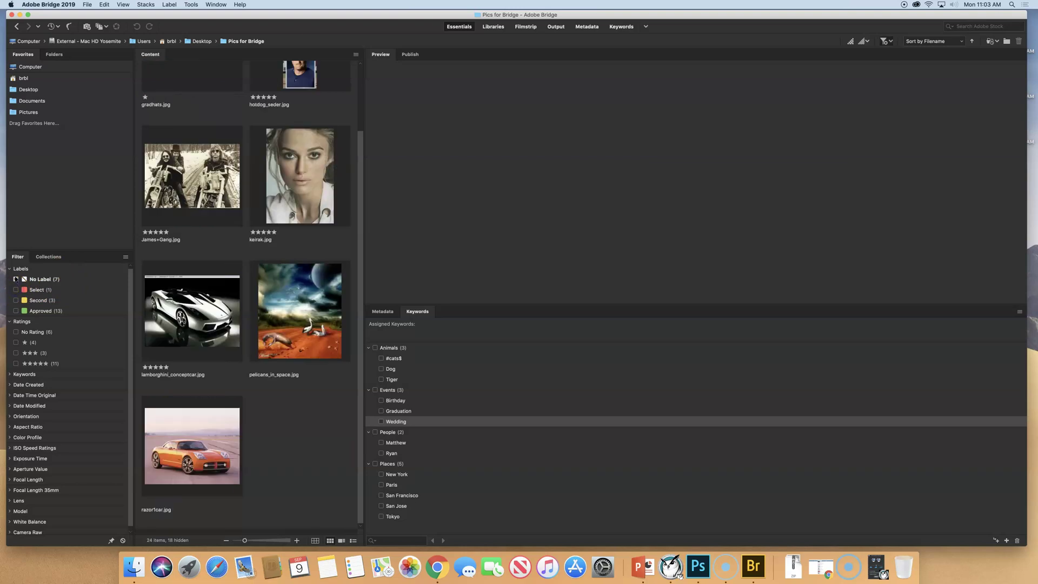
Replace the No Label filter with one showing only the images labelled Approved
click(16, 279)
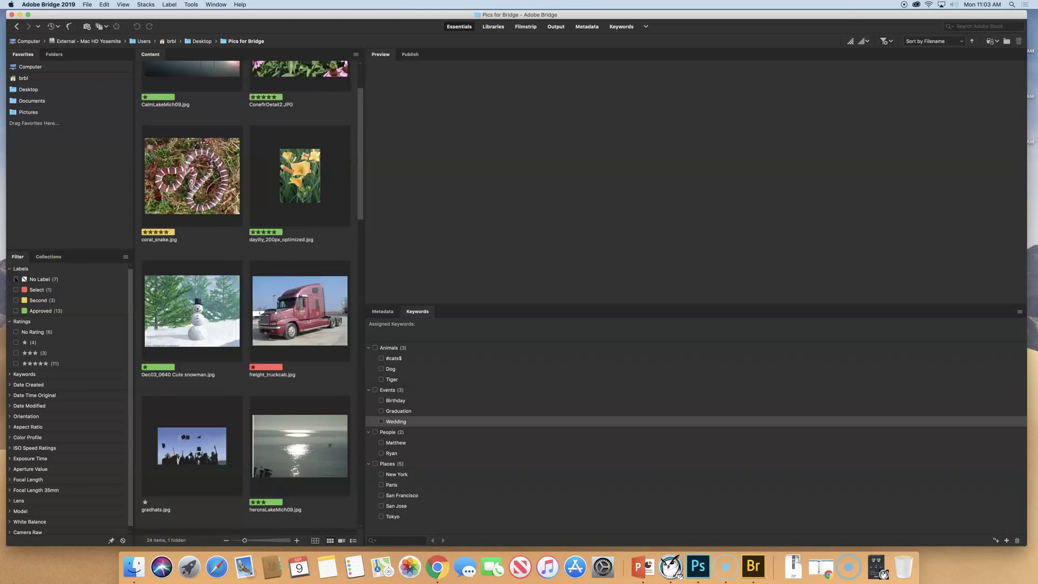
click(16, 311)
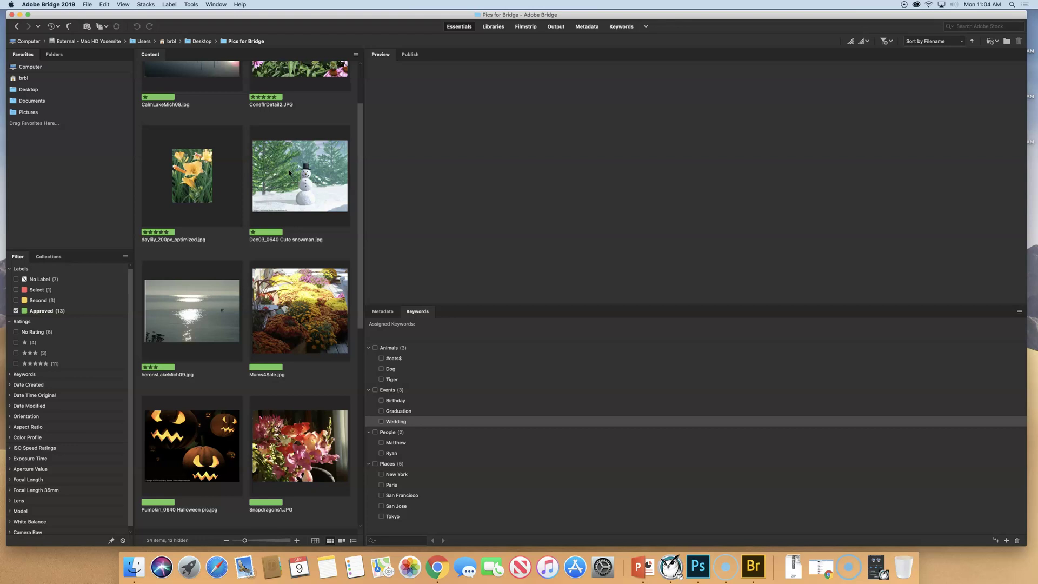
Narrow the Approved images to those rated five stars, and clear both the rating and label filters
click(16, 363)
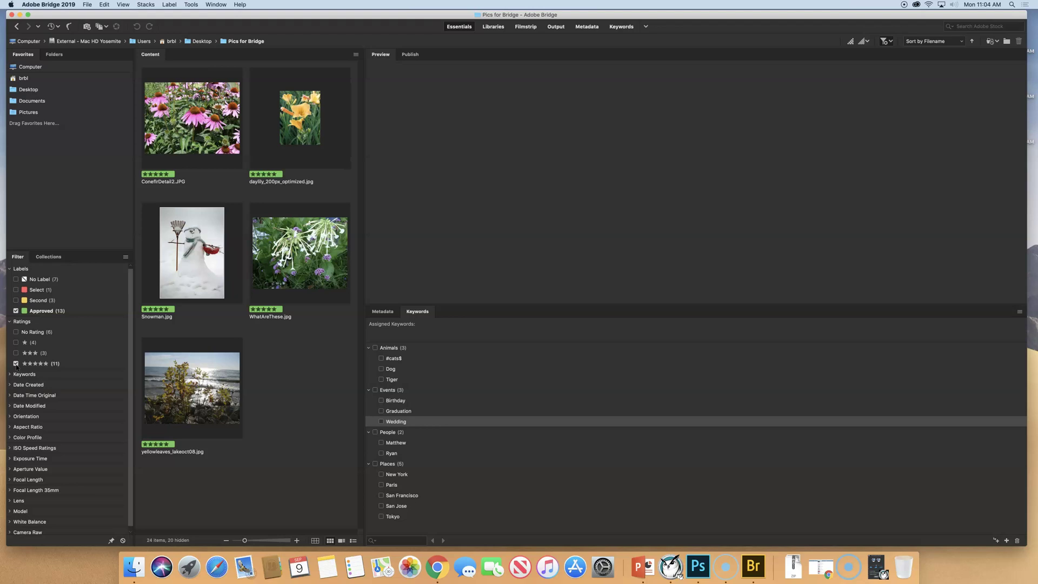
click(15, 364)
click(16, 311)
click(82, 312)
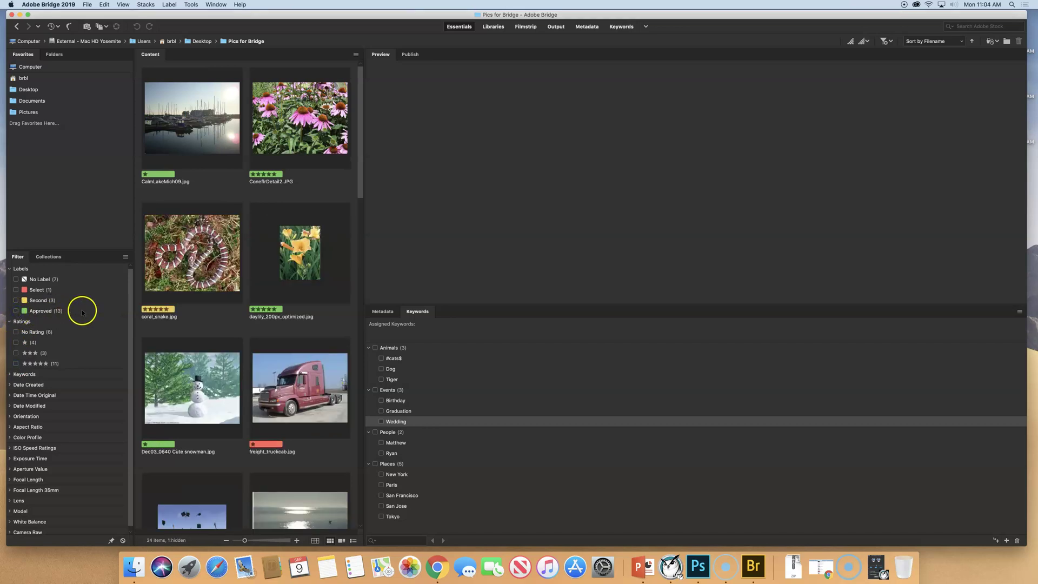
Filter the folder by the Animals keyword, switch the filter to only the Tiger keyword, and clear it
click(9, 269)
click(9, 280)
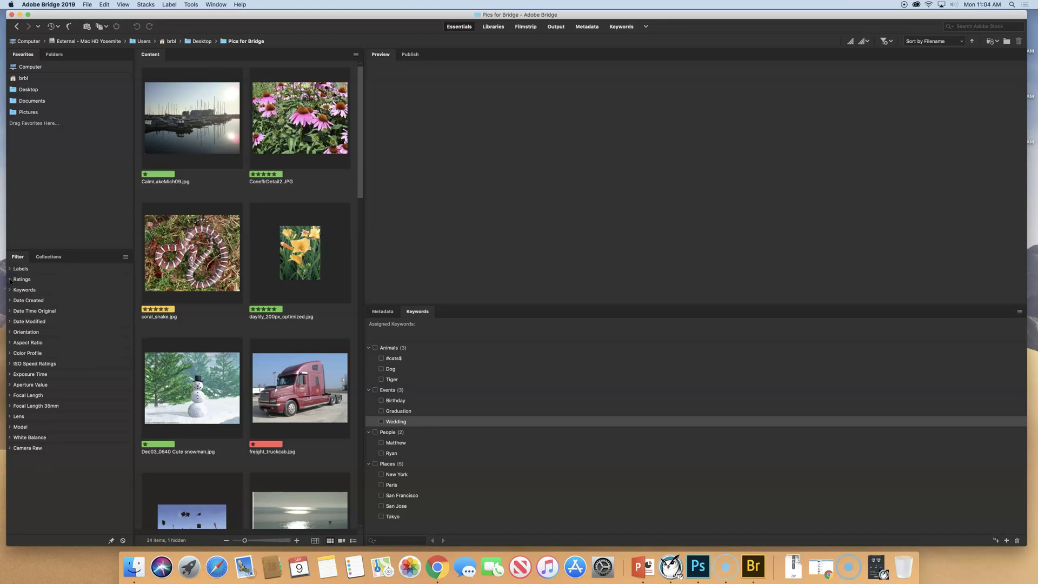
click(10, 290)
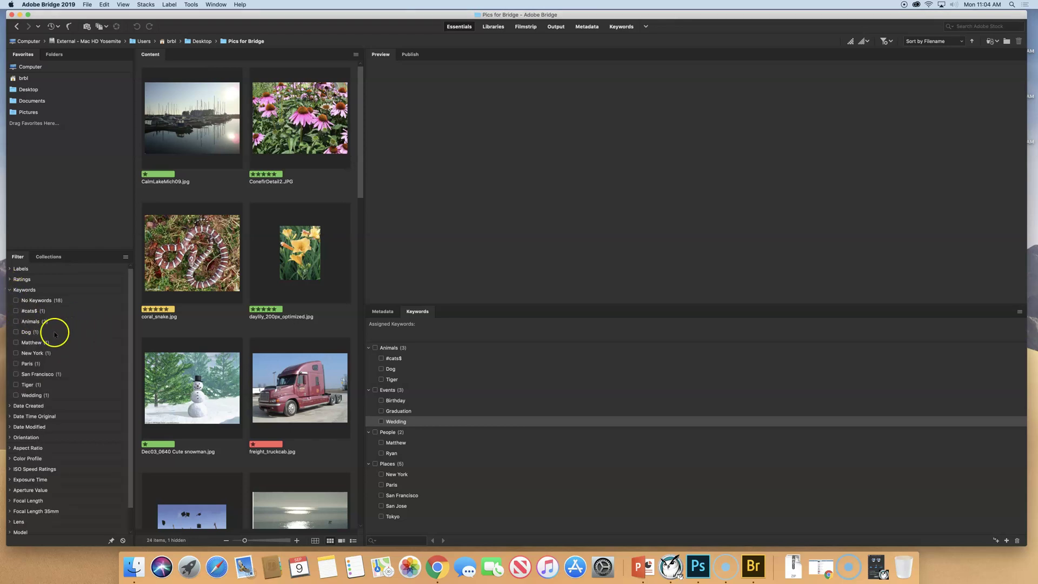
click(15, 322)
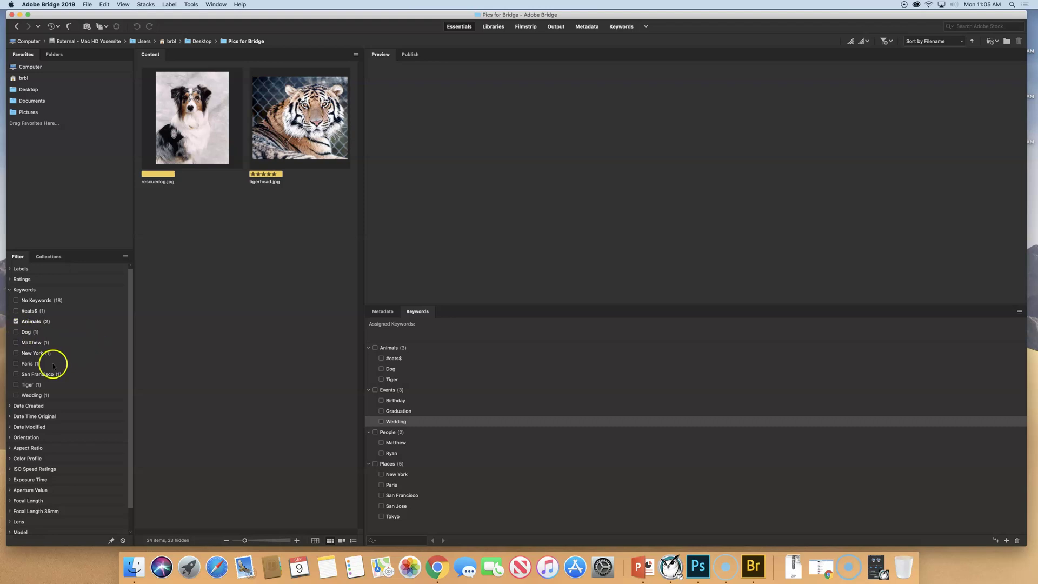
click(15, 385)
click(17, 321)
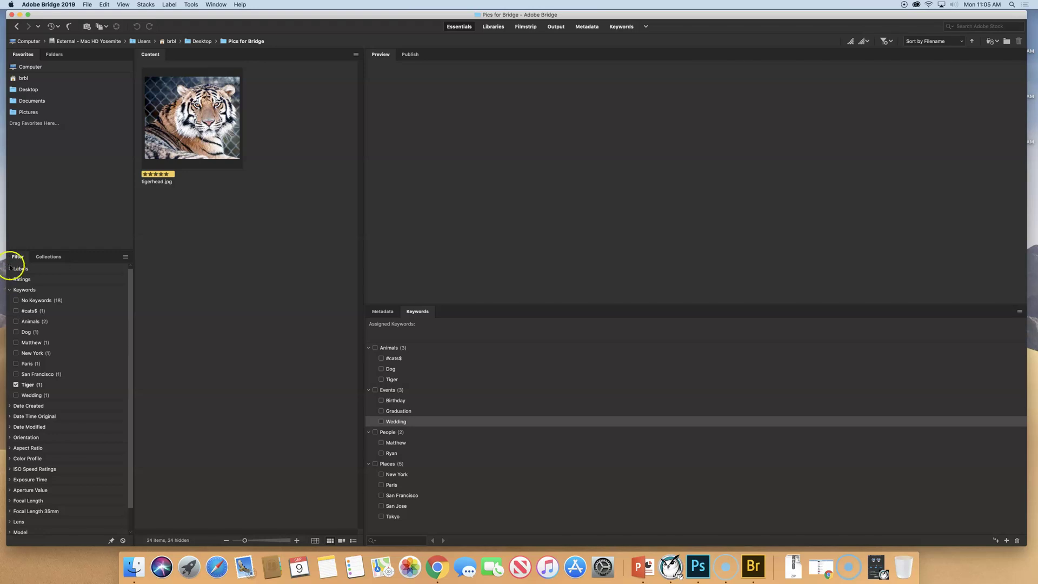
click(16, 384)
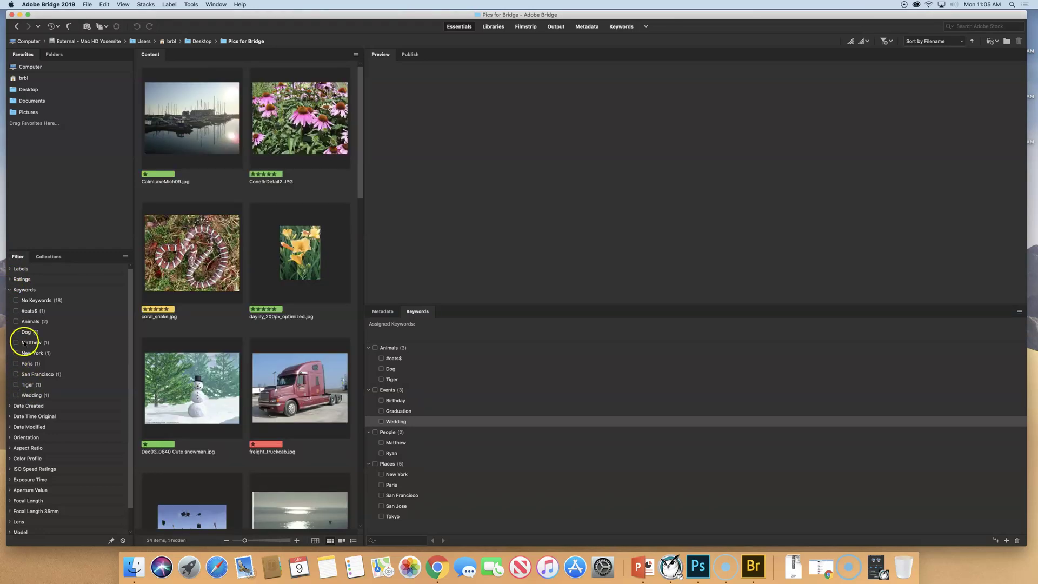
click(10, 291)
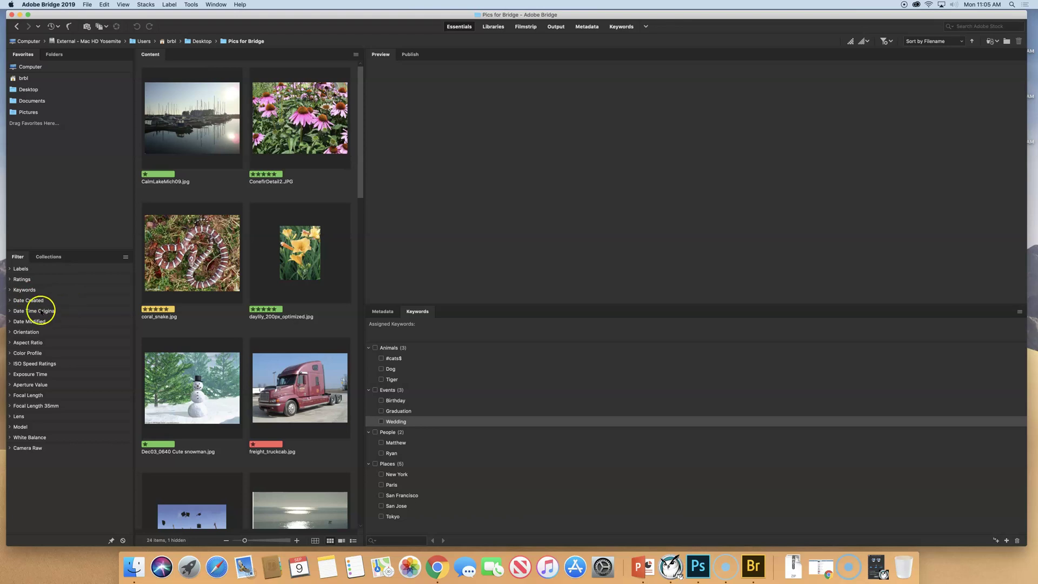
Check the Date Created filter options, and filter the images by Landscape and by Portrait orientation, clearing each filter
click(9, 301)
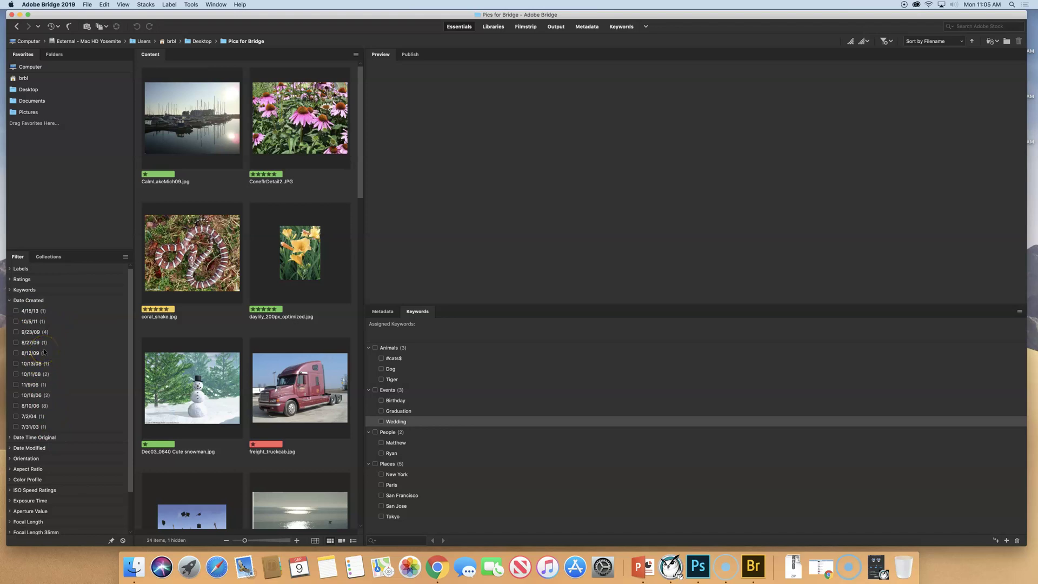
click(11, 302)
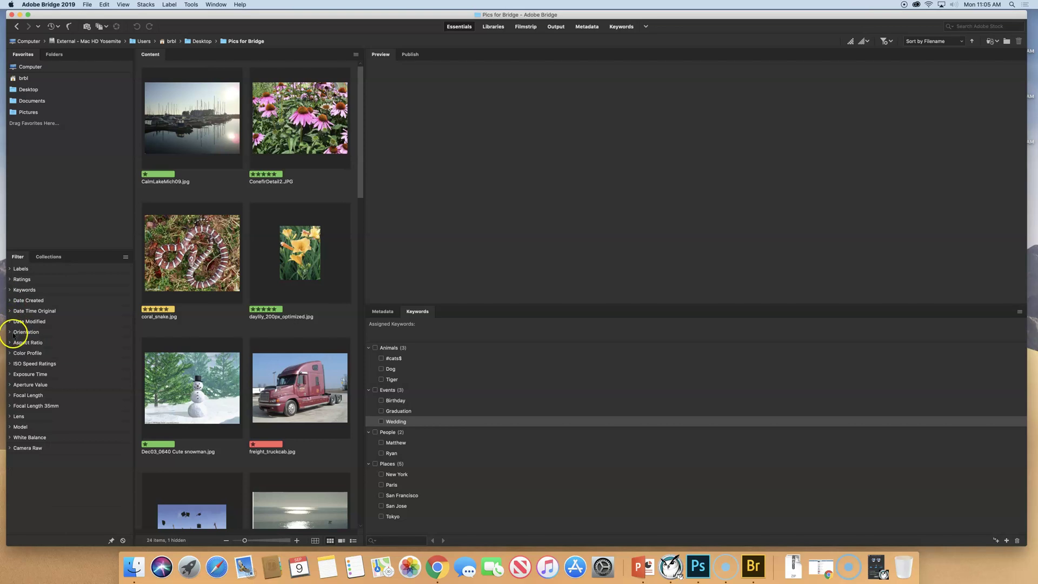
click(9, 332)
click(36, 343)
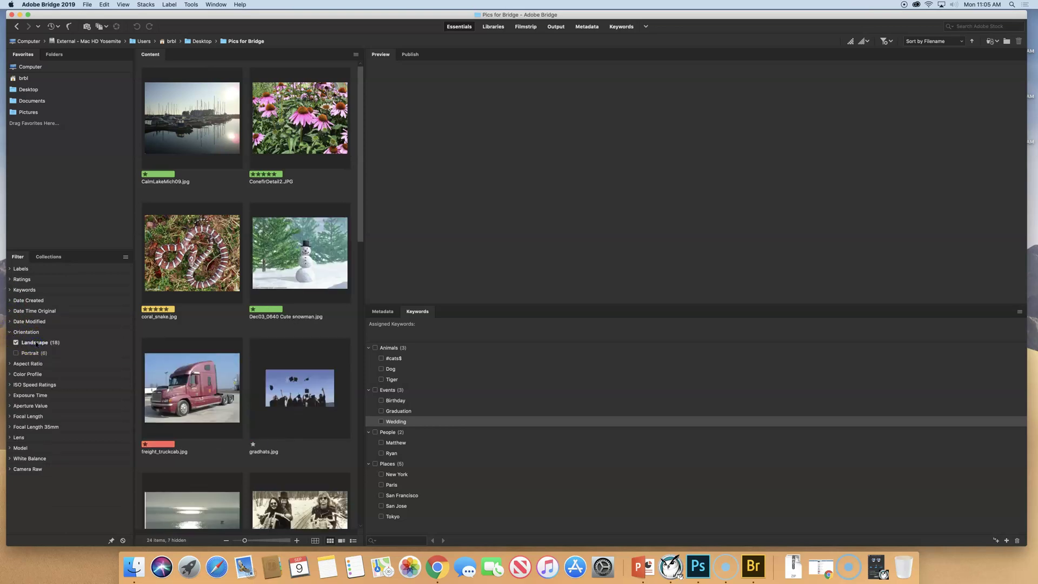
click(16, 343)
click(16, 353)
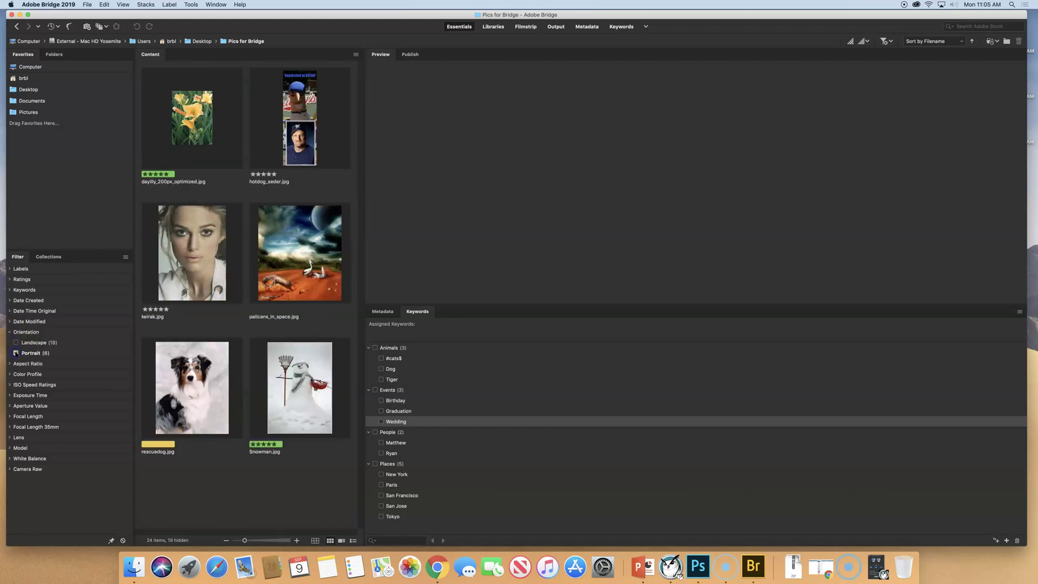
click(16, 353)
click(10, 332)
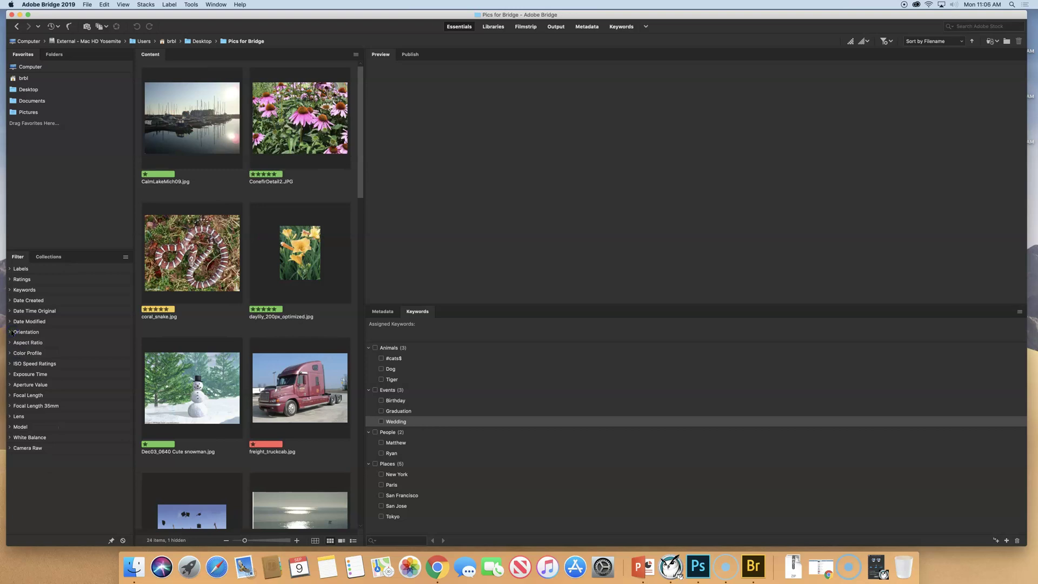
Filter the folder to images with an ISO speed rating of 100, and clear the filter
click(9, 364)
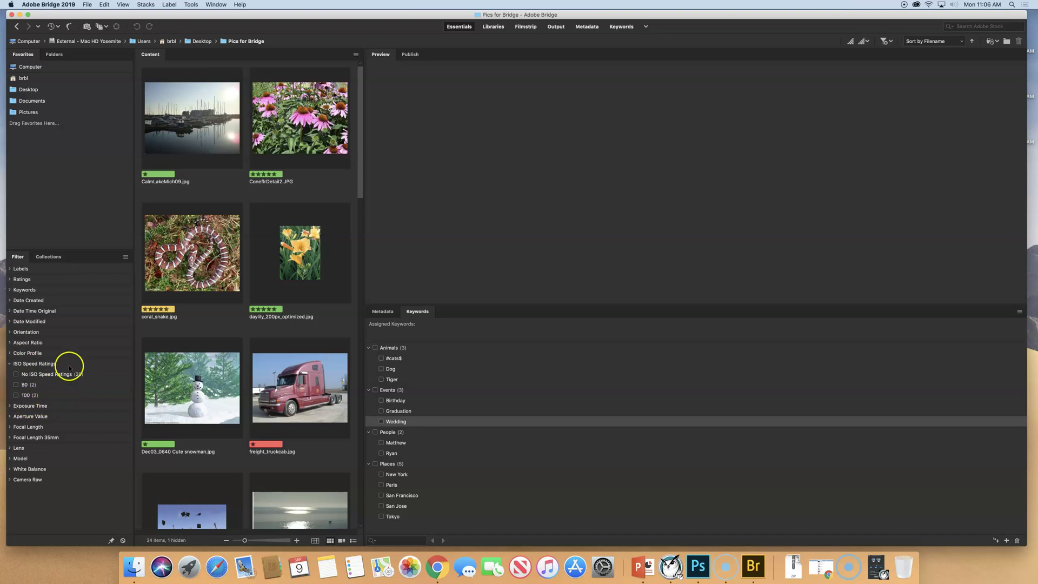
click(15, 396)
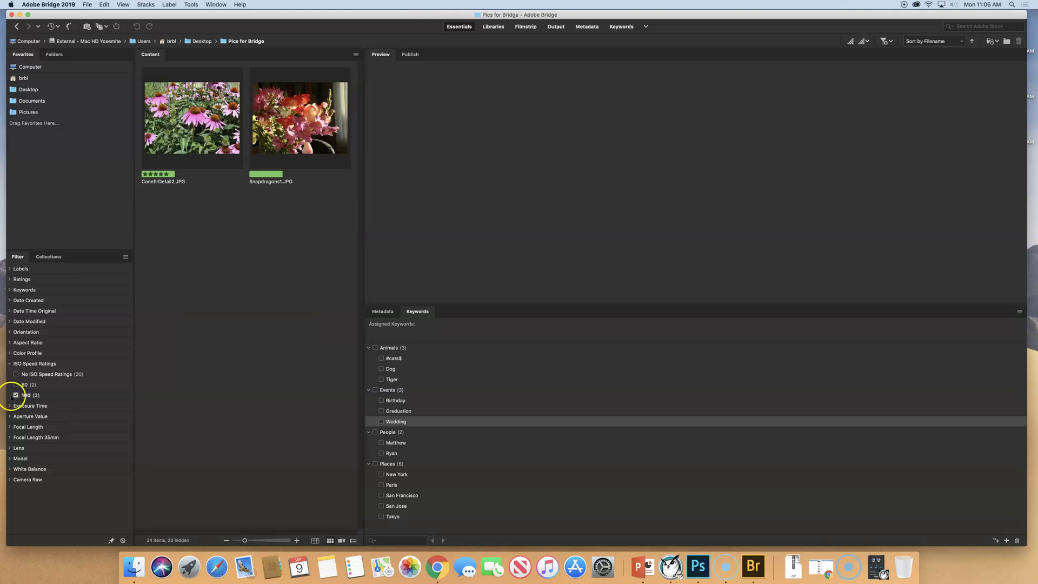
click(15, 395)
click(21, 364)
Filter the images by aperture value f/3.5, clear that filter, and check the Lens filter options
click(29, 384)
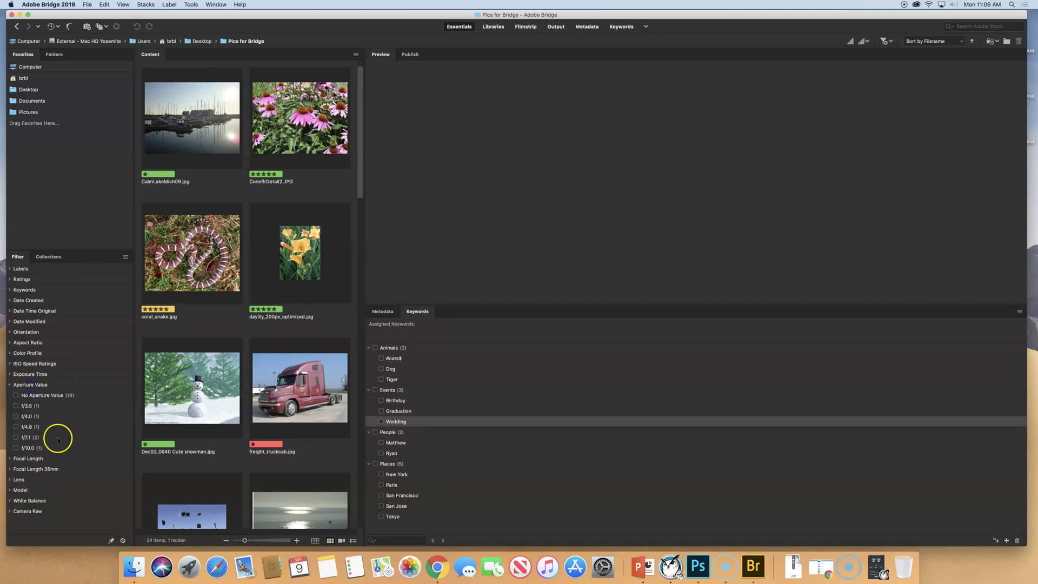
click(19, 407)
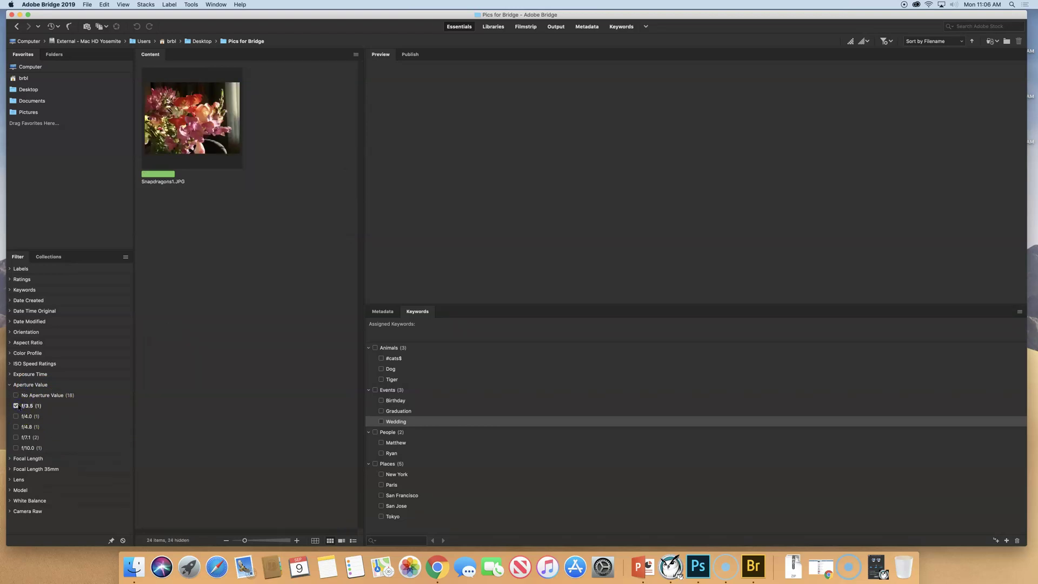
click(17, 406)
click(9, 385)
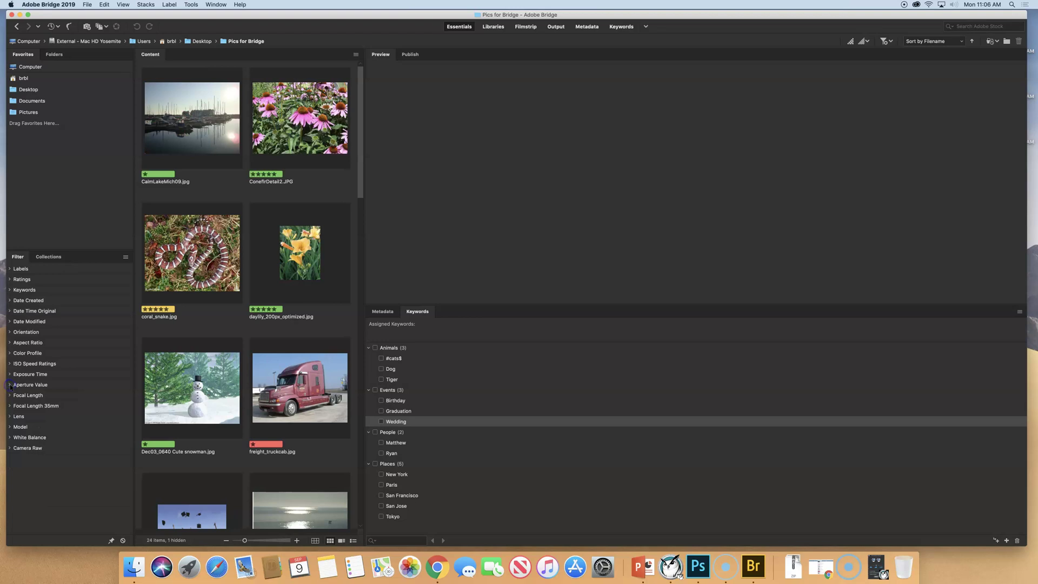
click(17, 417)
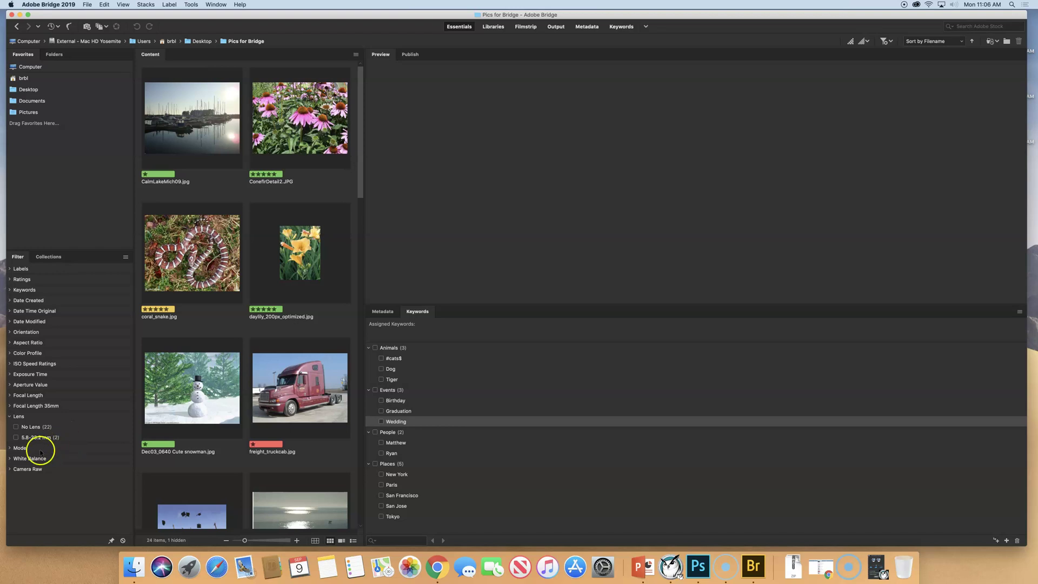
click(9, 417)
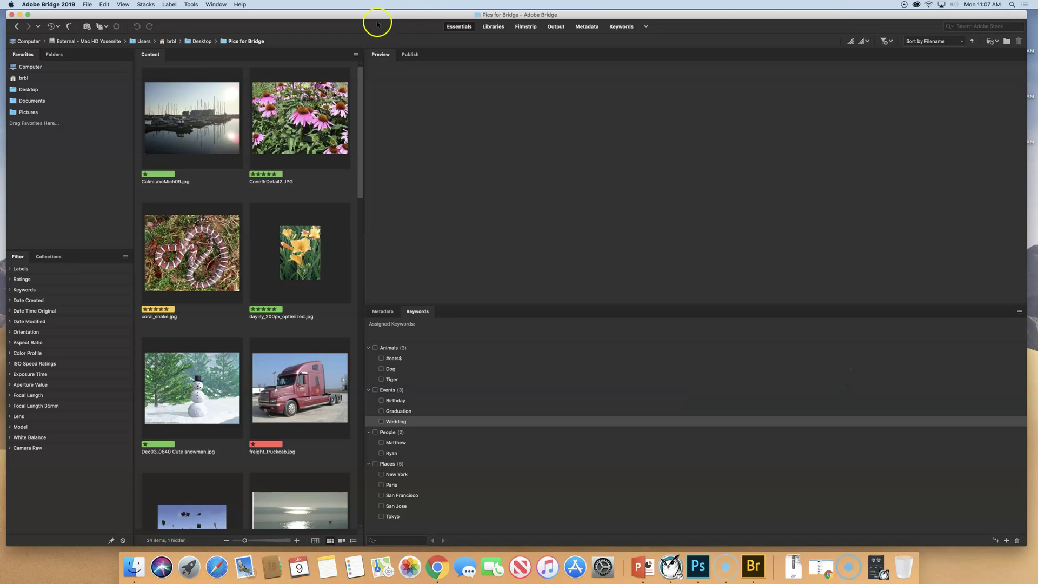
Find the images in Pics for Bridge whose keywords contain Tiger
click(105, 5)
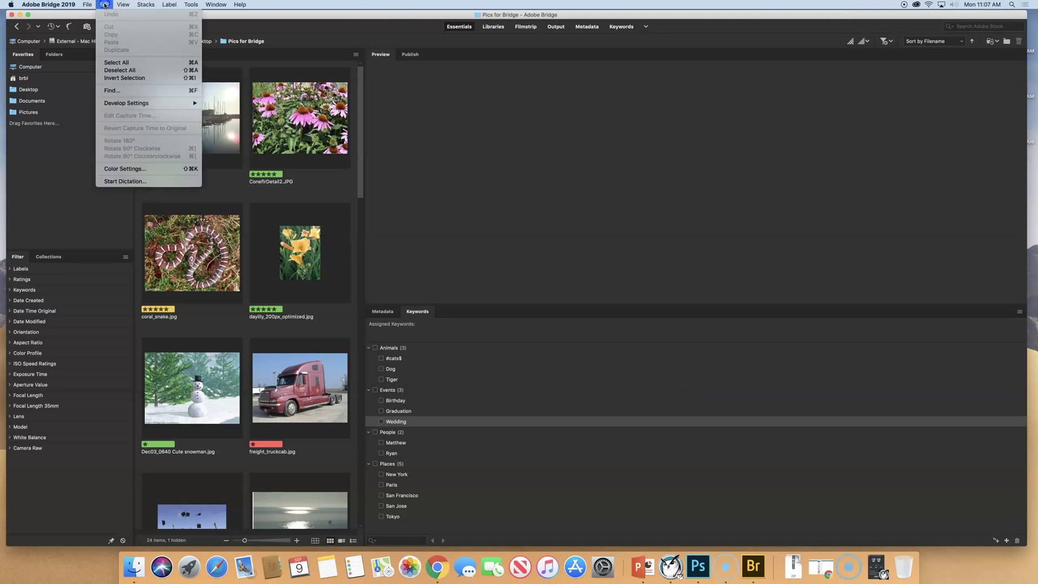
click(112, 91)
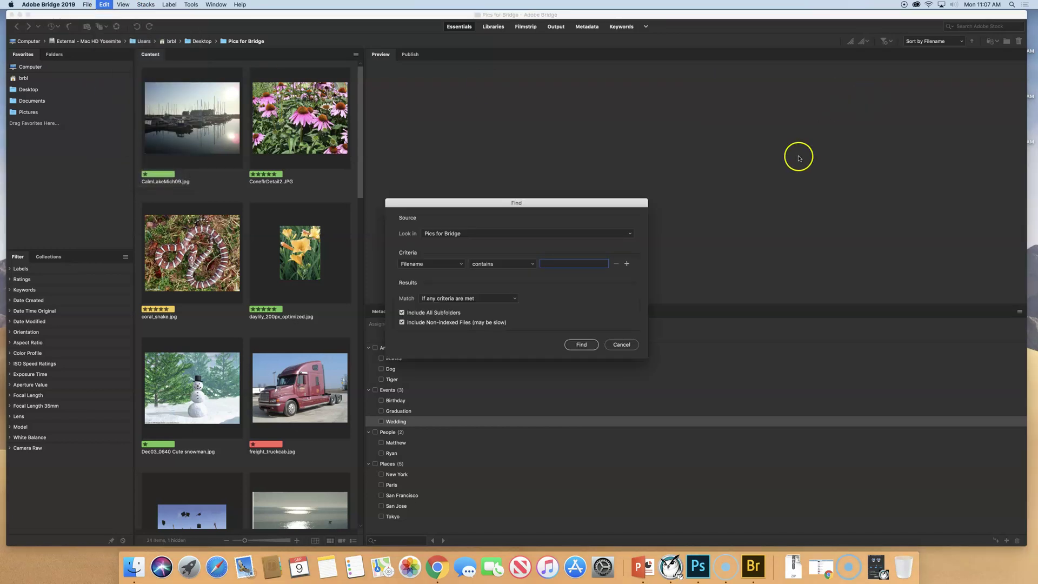
drag(587, 202, 729, 76)
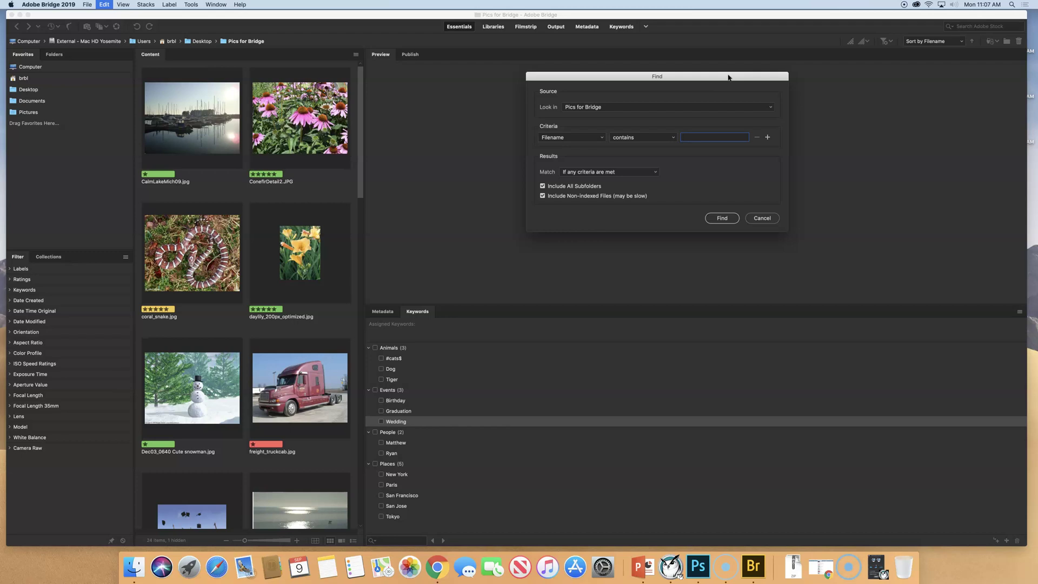
click(602, 138)
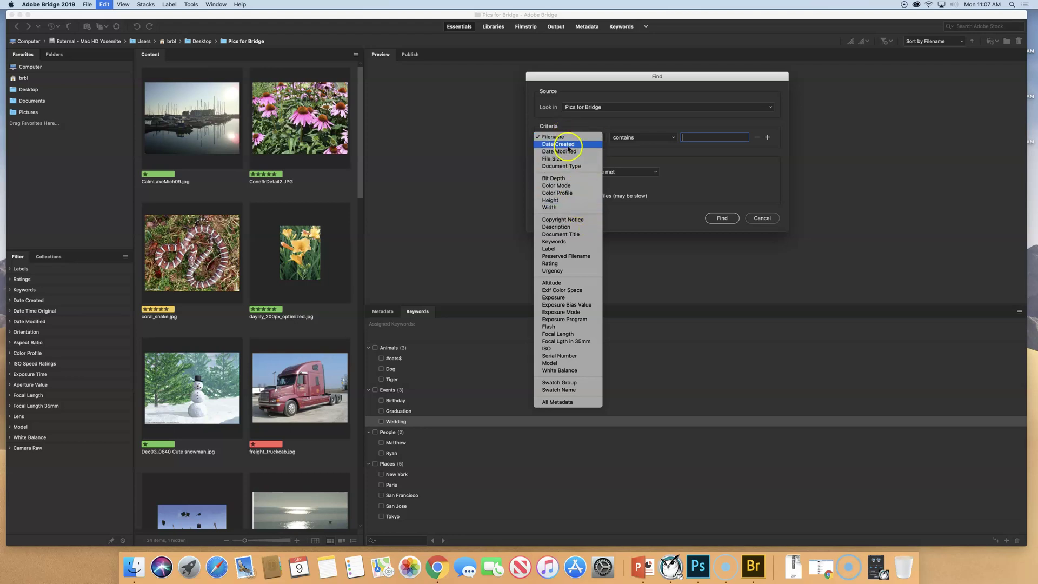
click(563, 246)
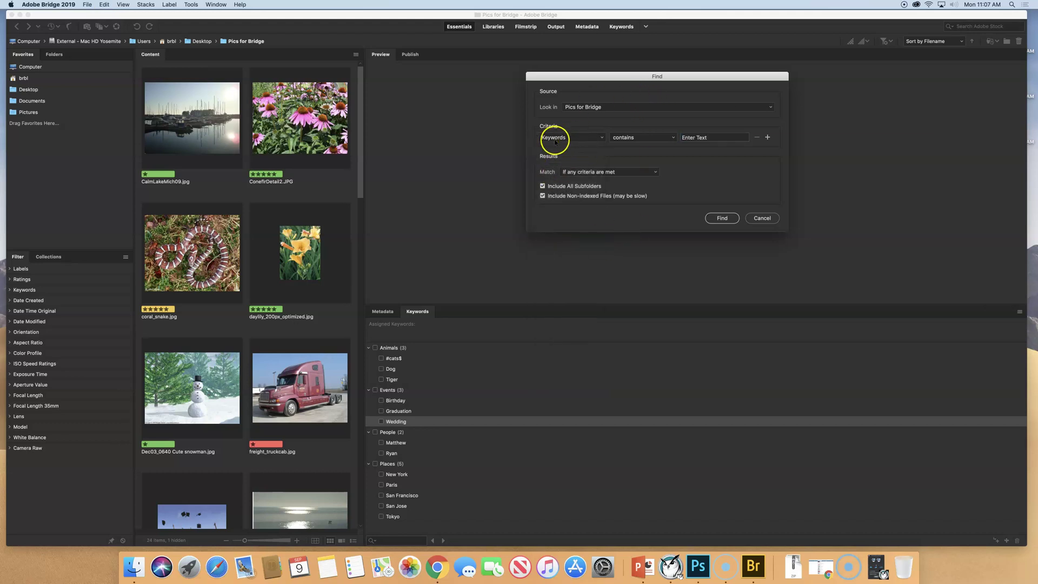
click(641, 138)
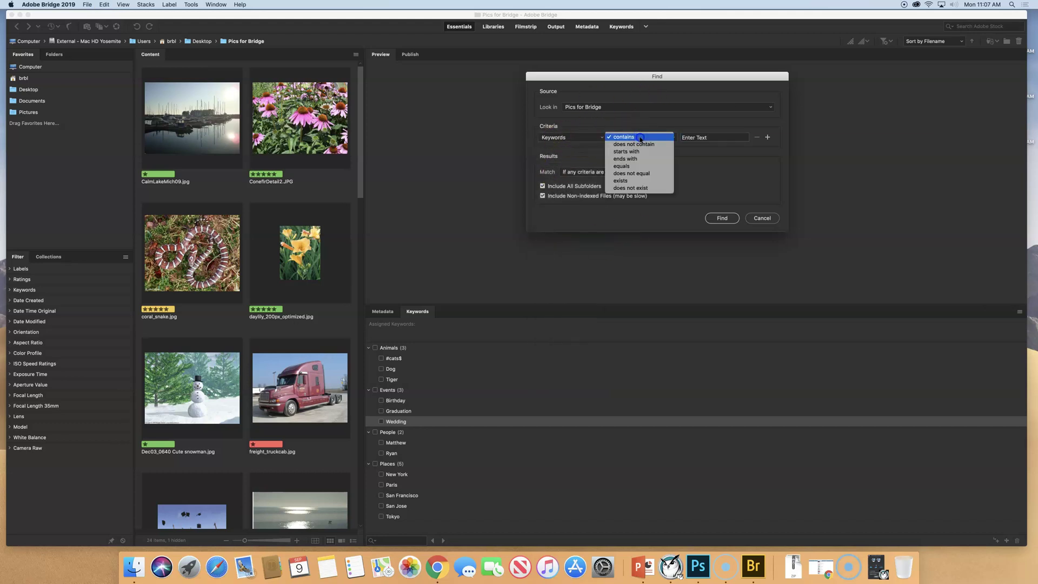
click(639, 138)
click(707, 136)
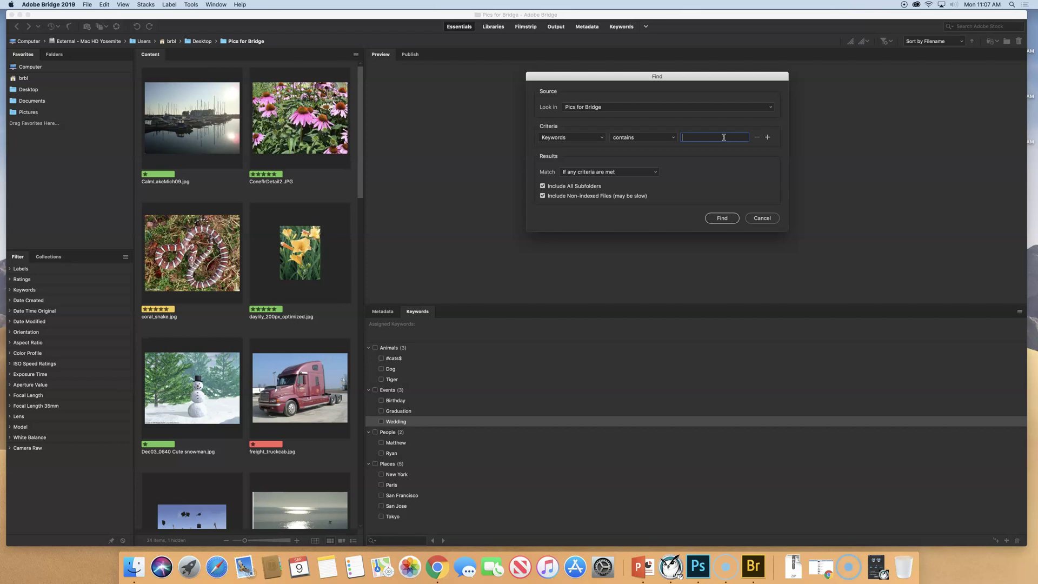
text(Tiger)
click(723, 218)
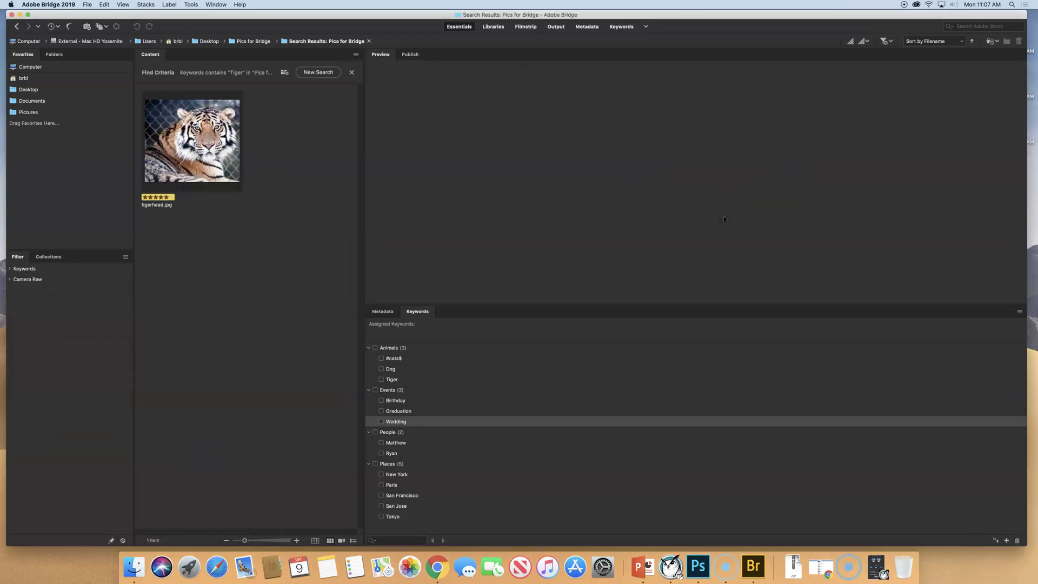
Start another search of Pics for Bridge with the criterion that the label contains Approved
key(super+f)
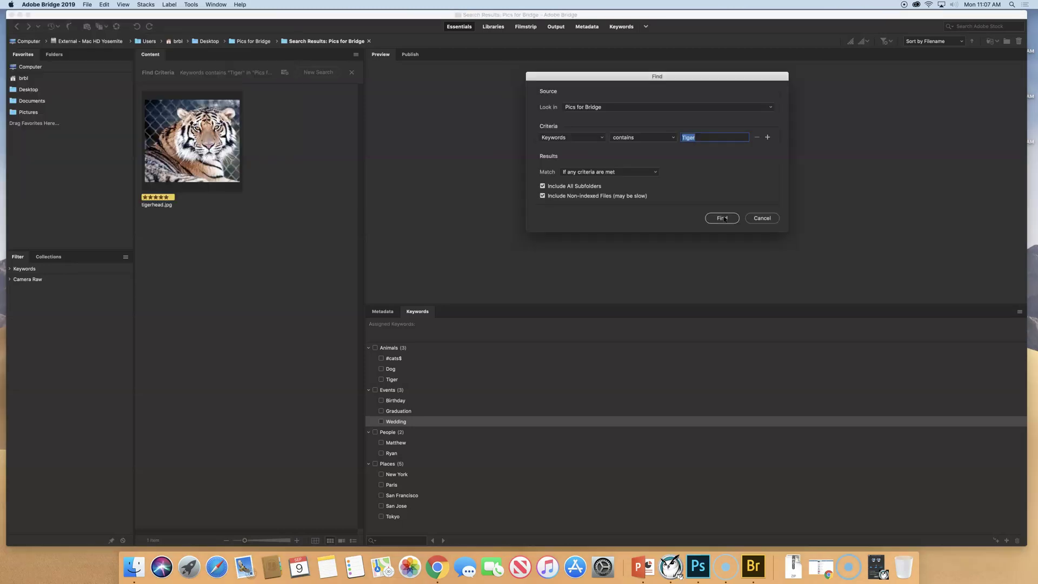
click(580, 137)
click(567, 144)
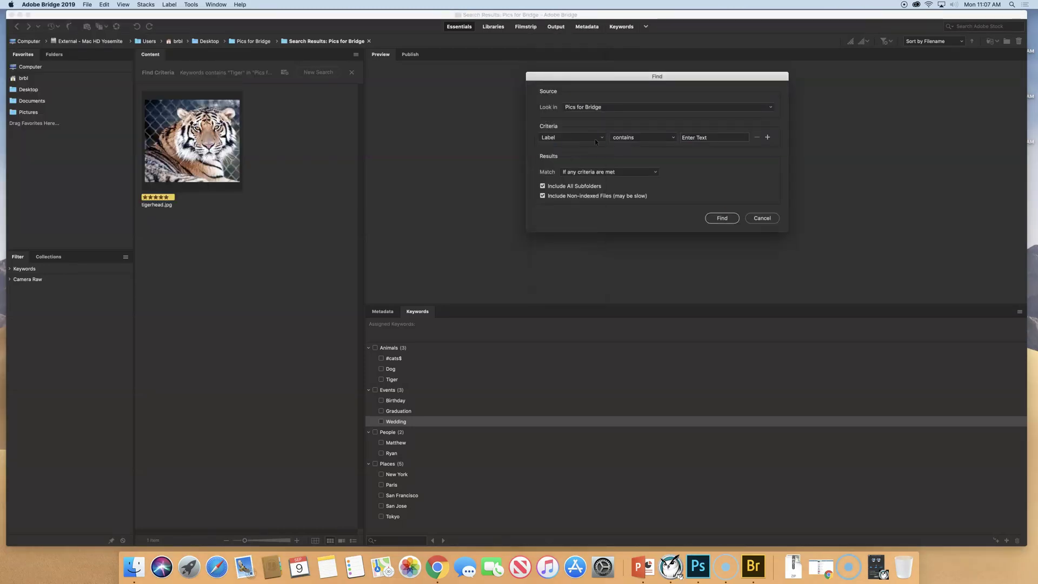
click(731, 137)
click(169, 5)
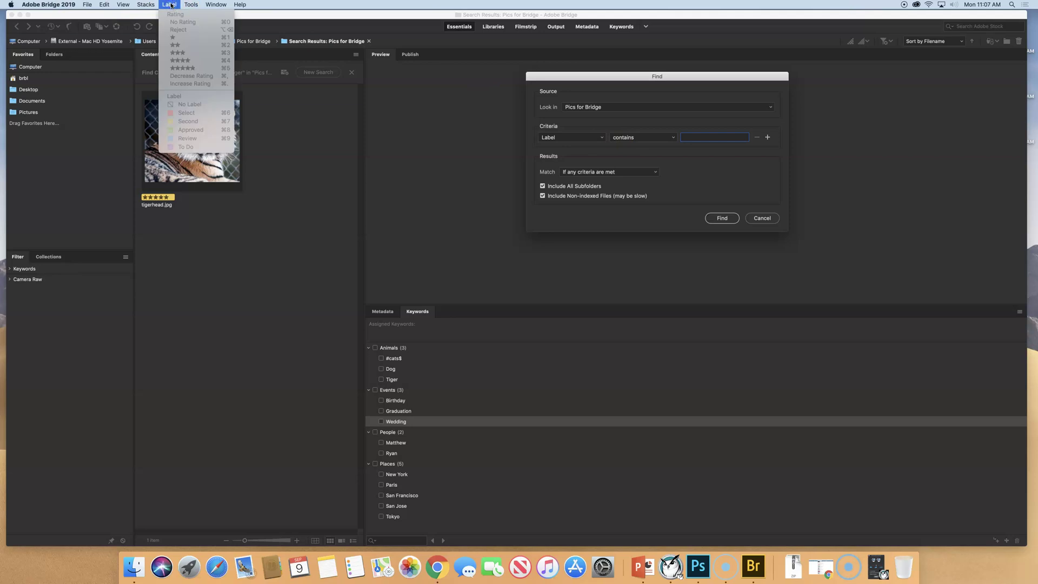
click(169, 5)
text(Approved)
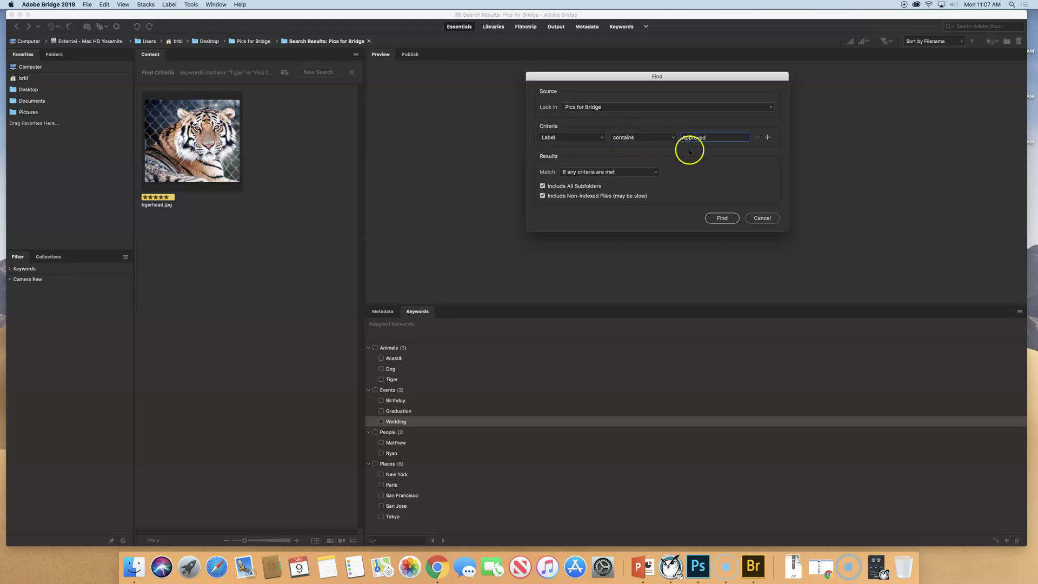
Add a second search criterion requiring a rating greater than or equal to three stars
click(768, 138)
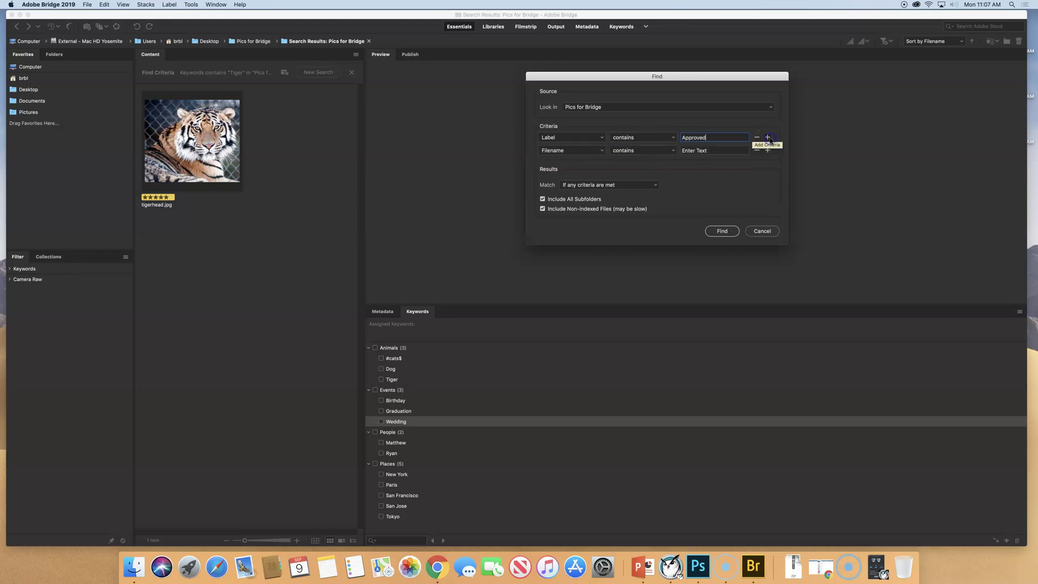
click(577, 151)
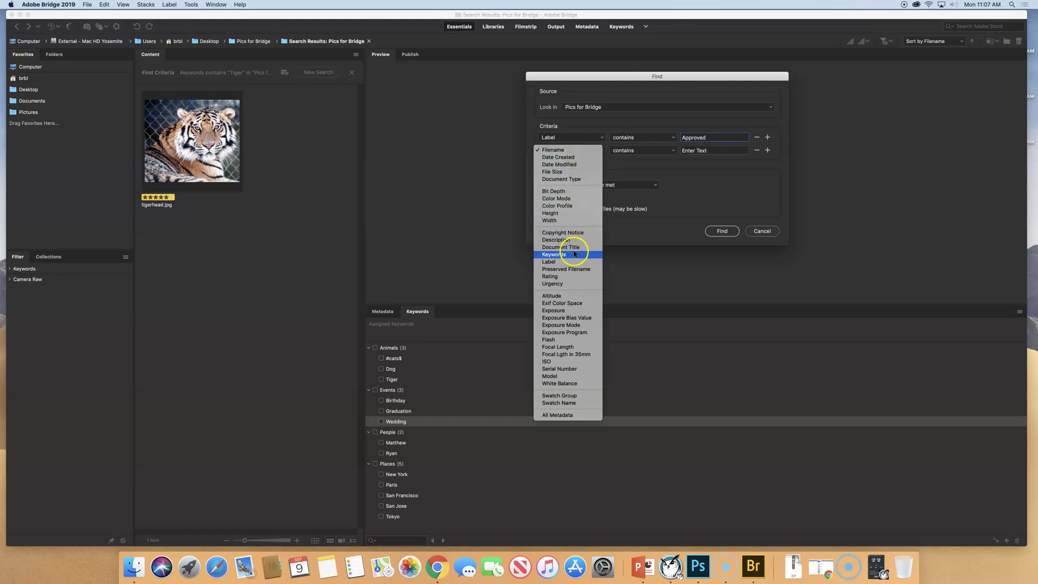
click(567, 276)
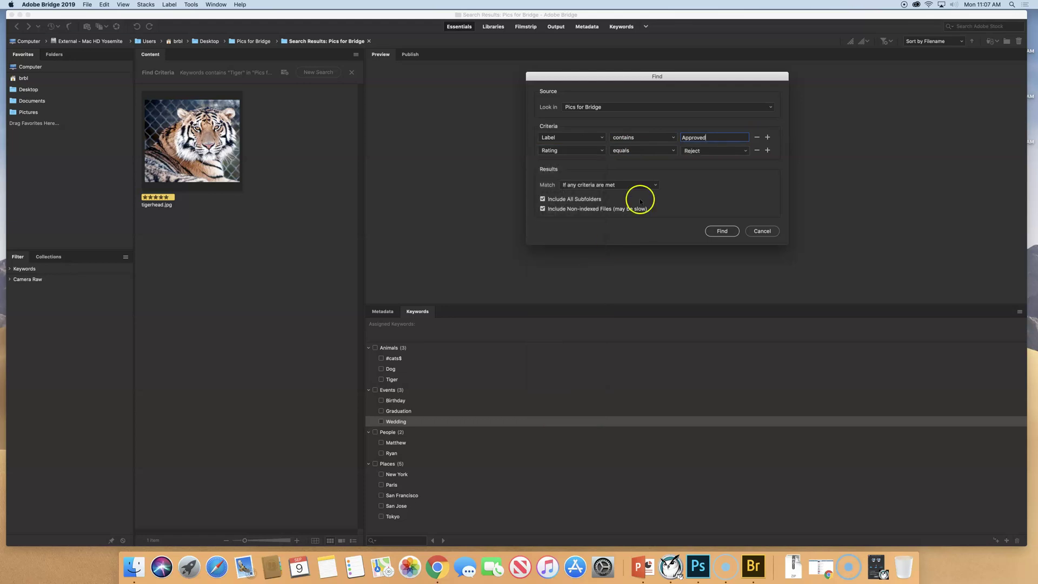
click(654, 151)
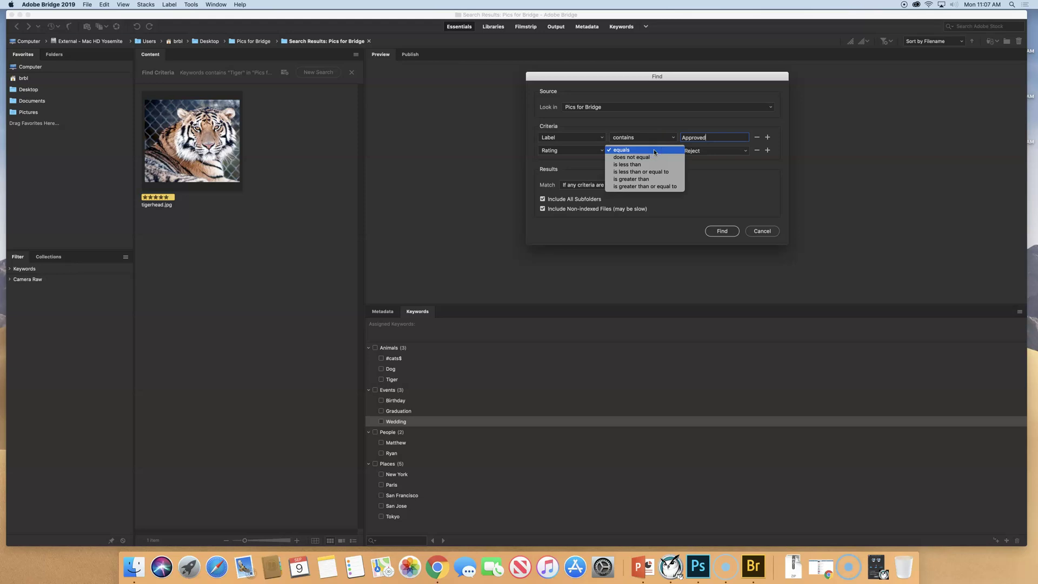
click(627, 187)
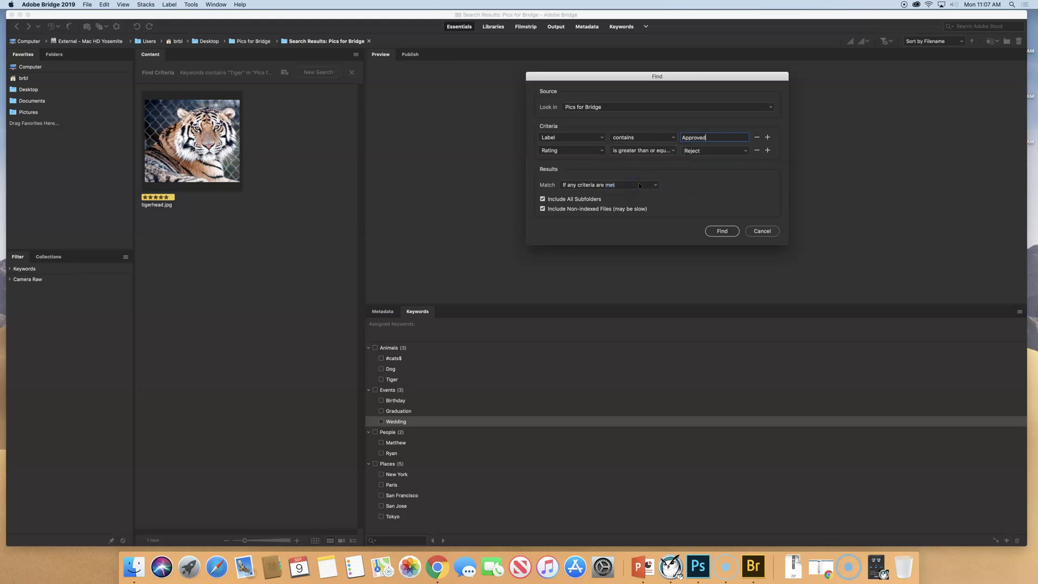
click(727, 152)
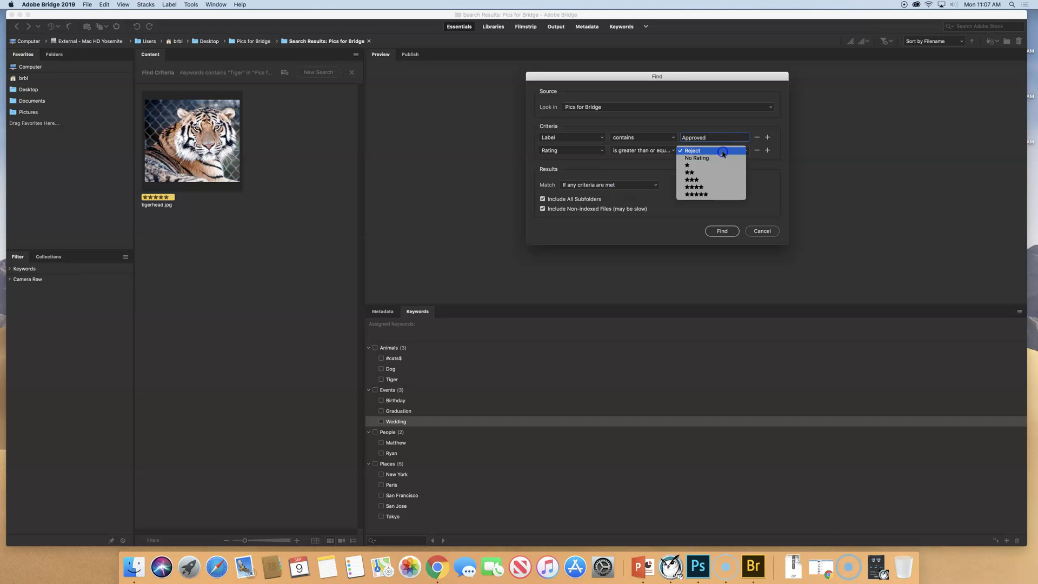
click(704, 185)
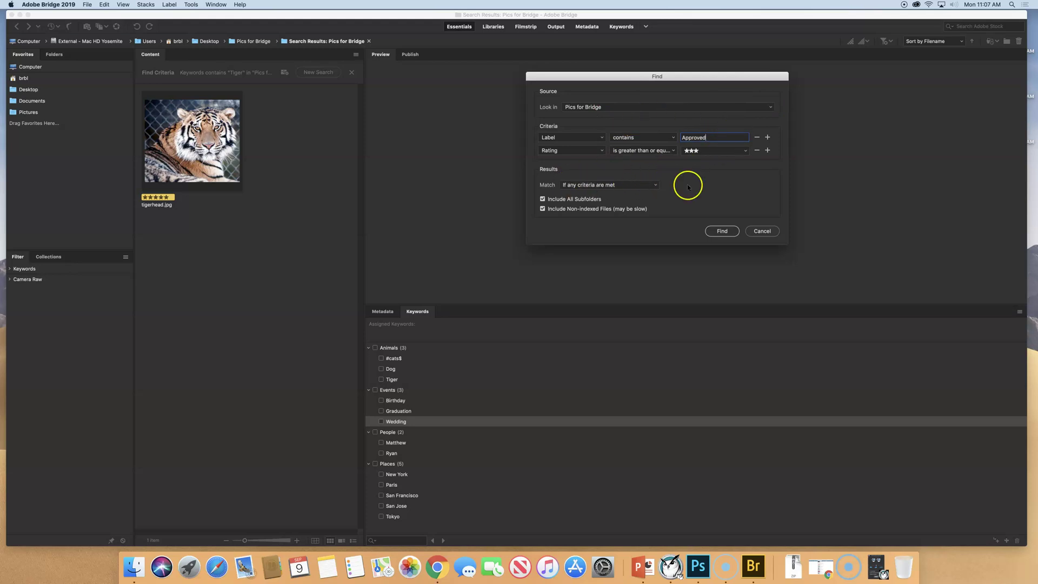
Require all criteria to be met, run the search of Pics for Bridge, and close the search results
click(569, 185)
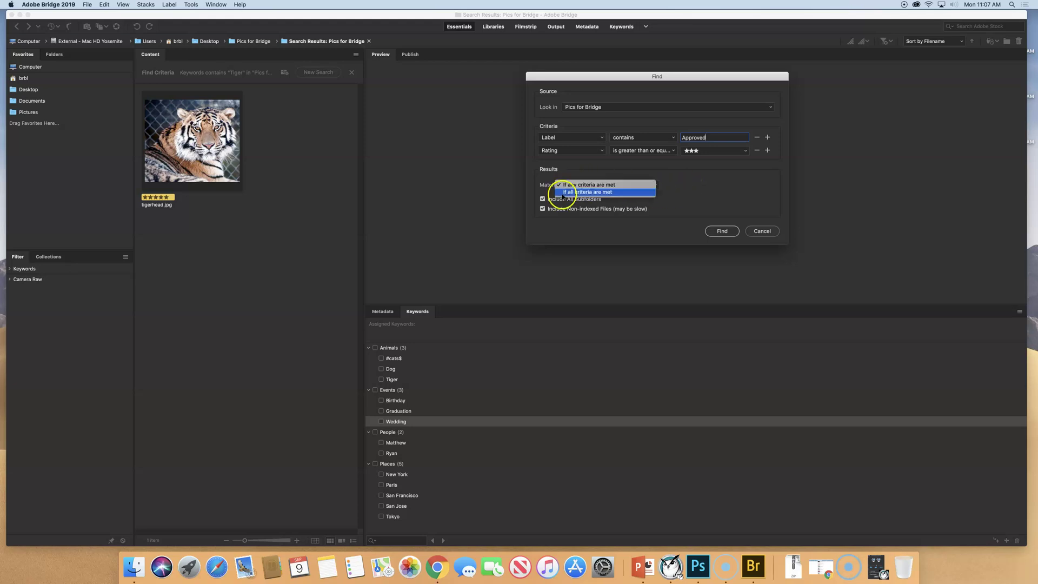
click(581, 192)
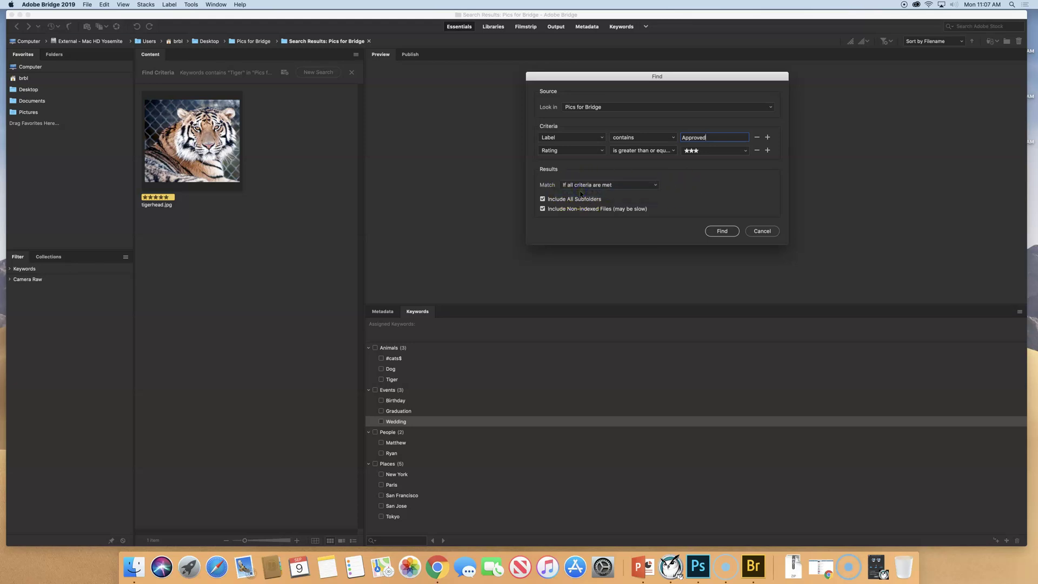
click(649, 138)
click(650, 138)
click(728, 231)
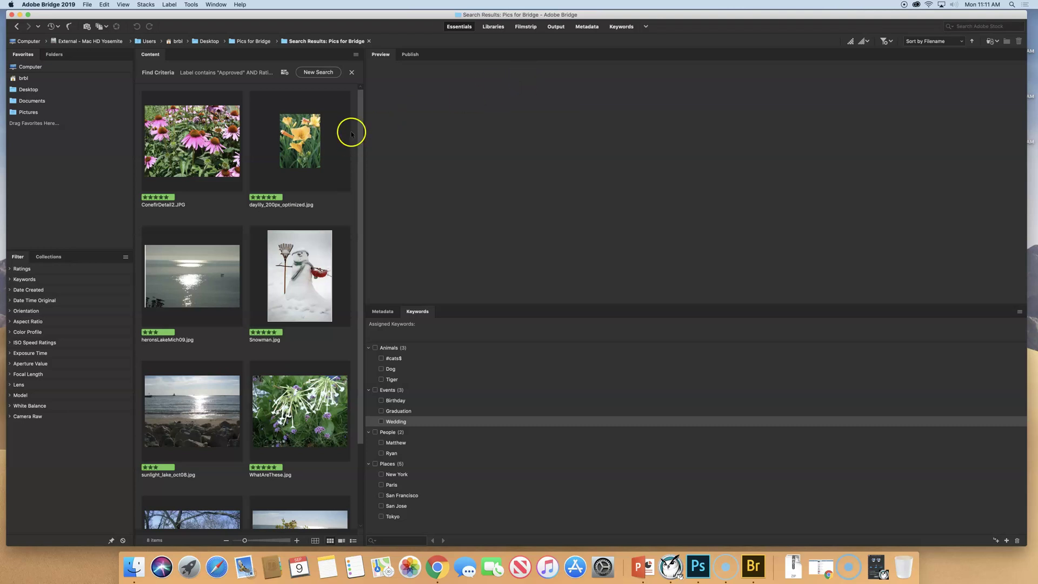
click(352, 72)
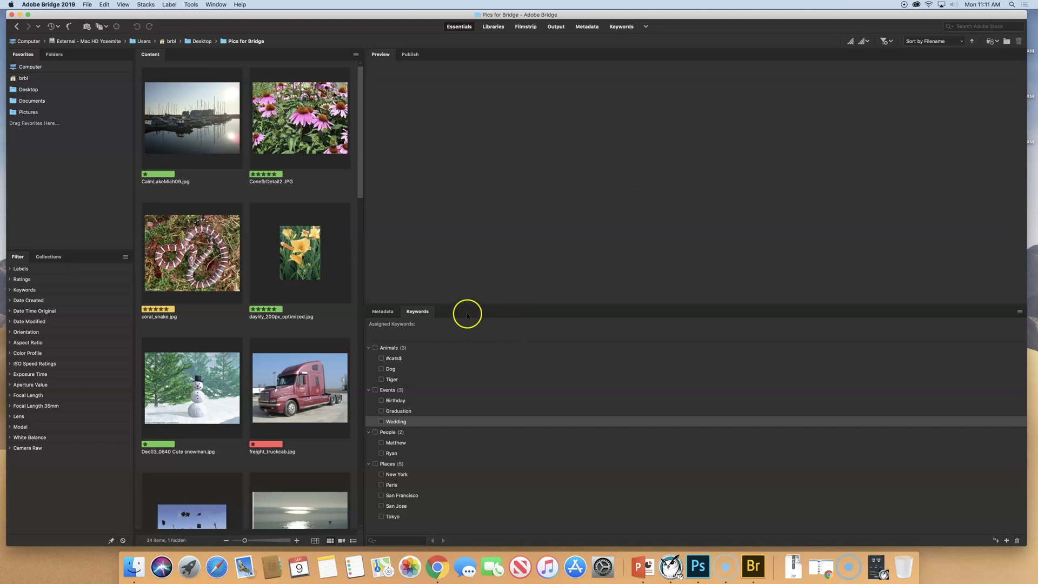
Display the metadata of Snapdragons1.JPG
click(378, 312)
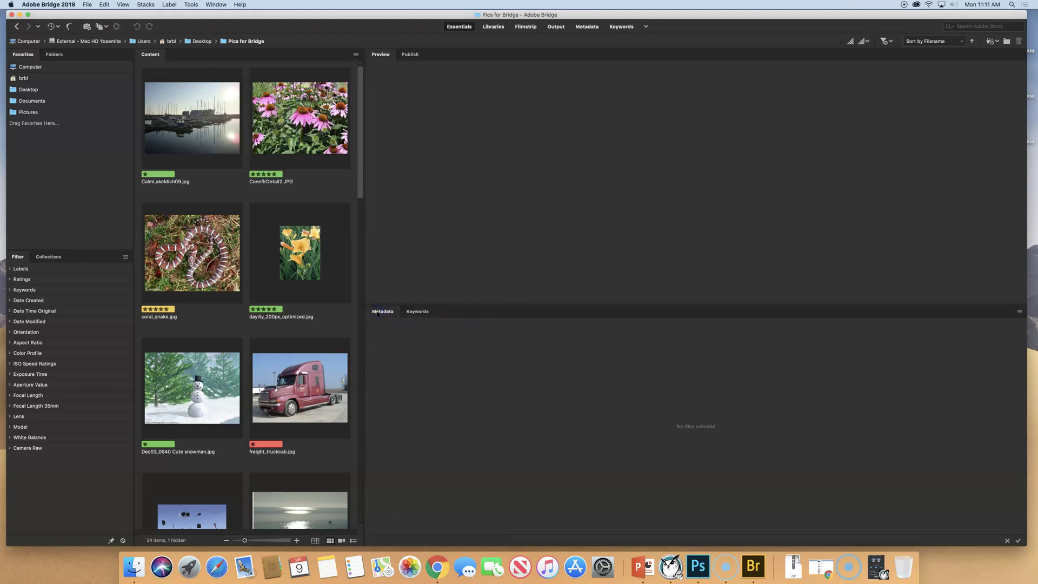
scroll(192, 167, down, 10)
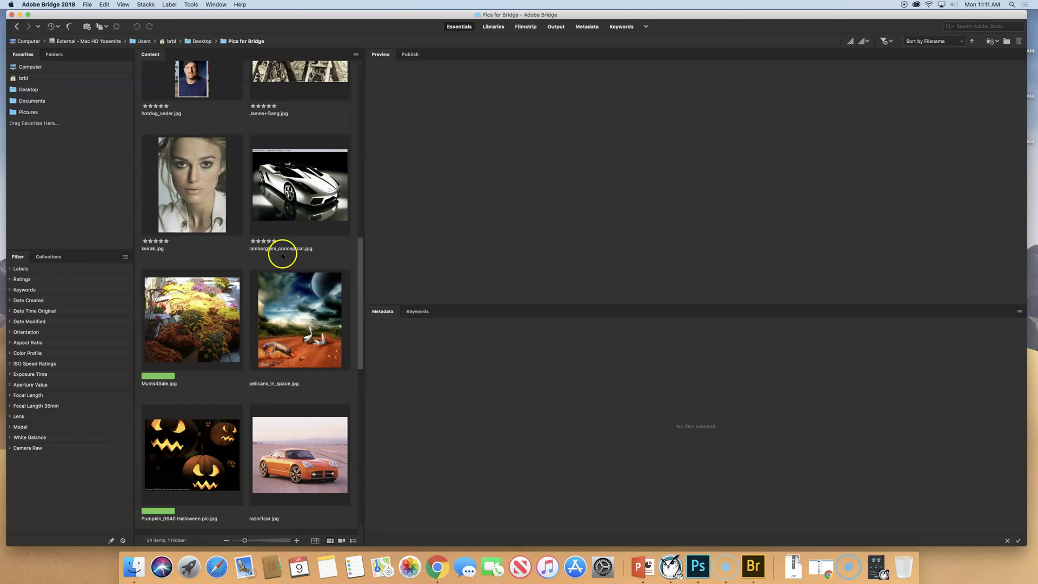
scroll(282, 254, down, 5)
scroll(282, 254, up, 3)
scroll(282, 254, down, 3)
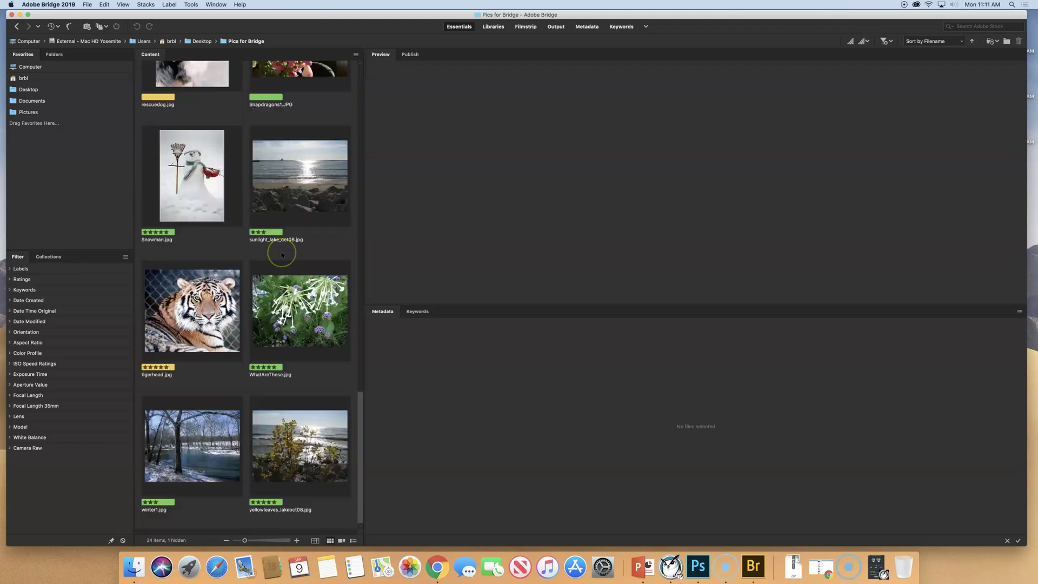
scroll(282, 254, up, 3)
click(295, 233)
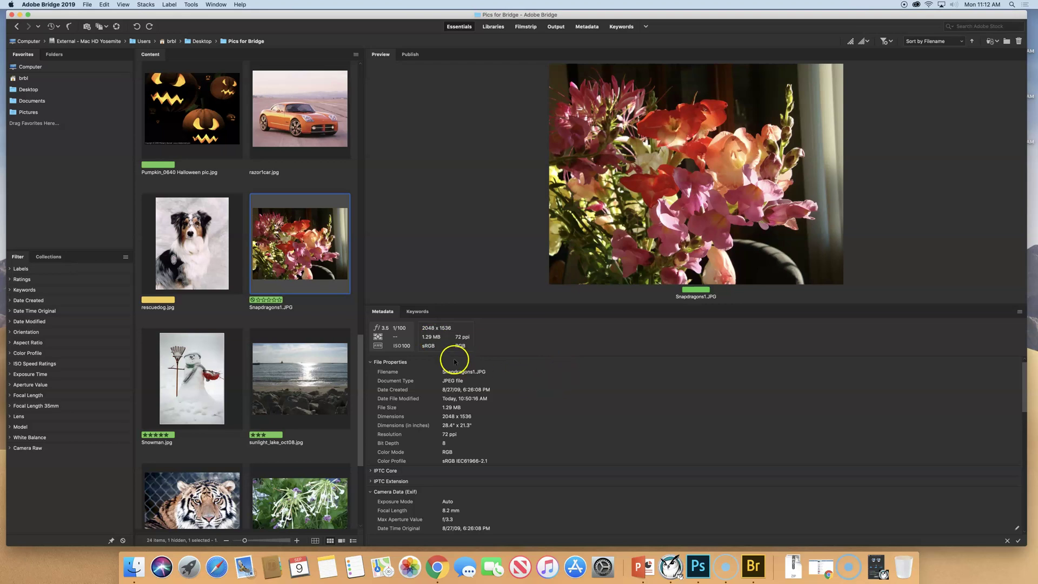
Collapse the File Properties, Camera Data (Exif), GPS and Audio metadata sections of Snapdragons1.JPG
scroll(556, 394, down, 3)
scroll(556, 395, up, 3)
click(370, 362)
click(370, 394)
click(371, 405)
click(371, 415)
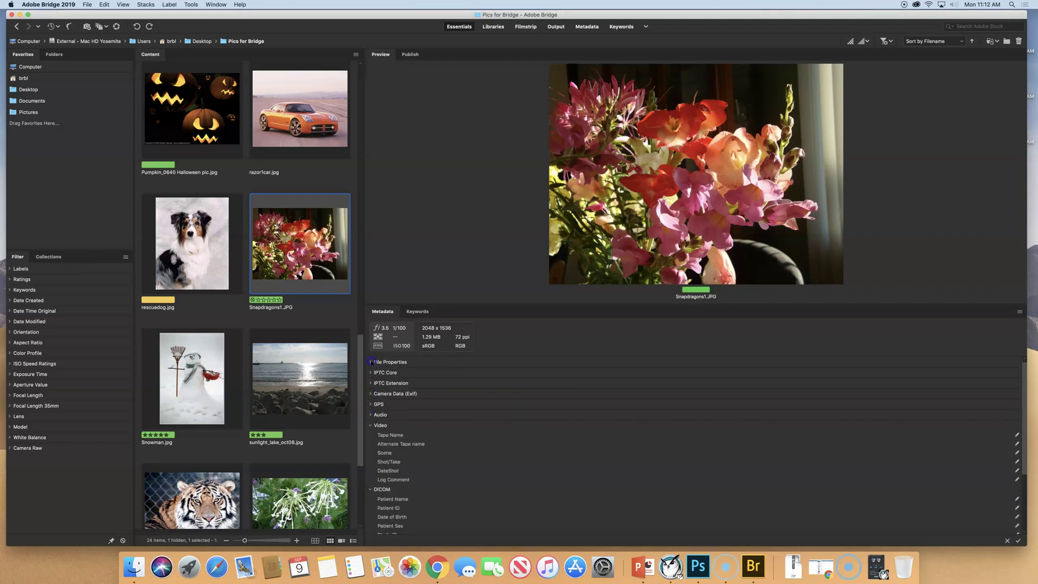
Examine the File Properties, IPTC Core and Camera Data (Exif) metadata one after another, collapsing each section again
click(371, 363)
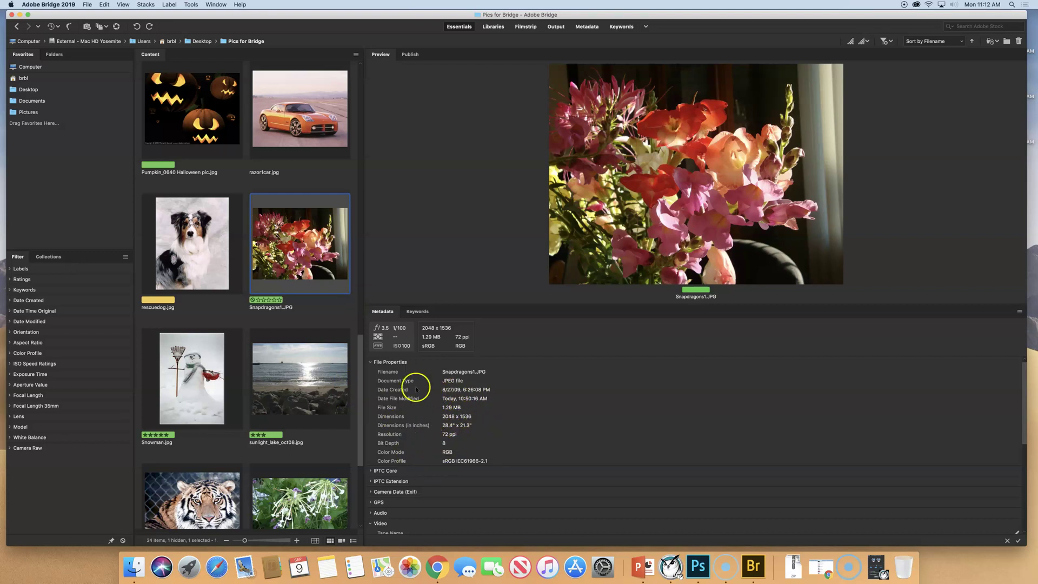
click(371, 362)
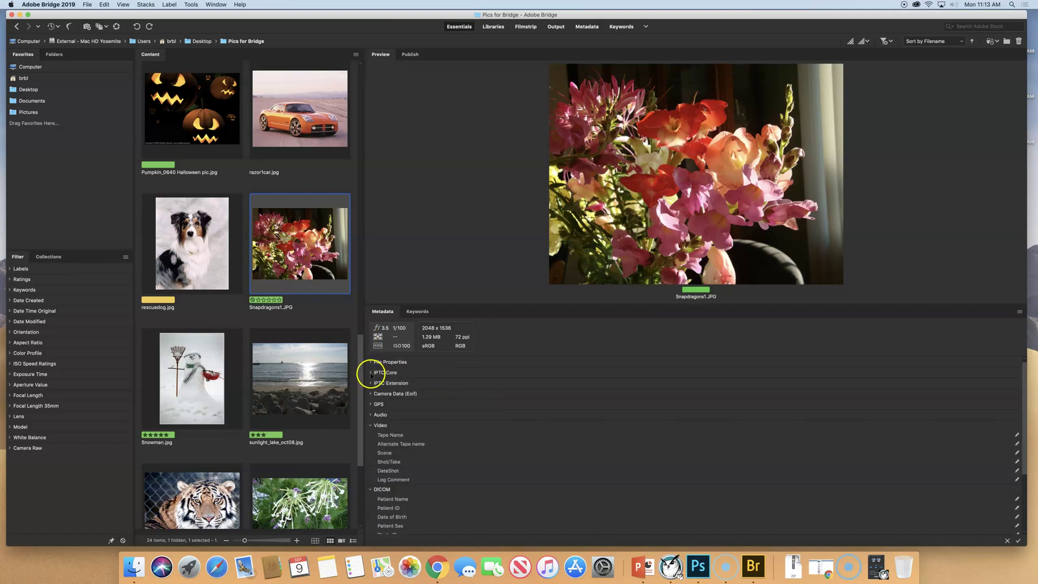
click(371, 373)
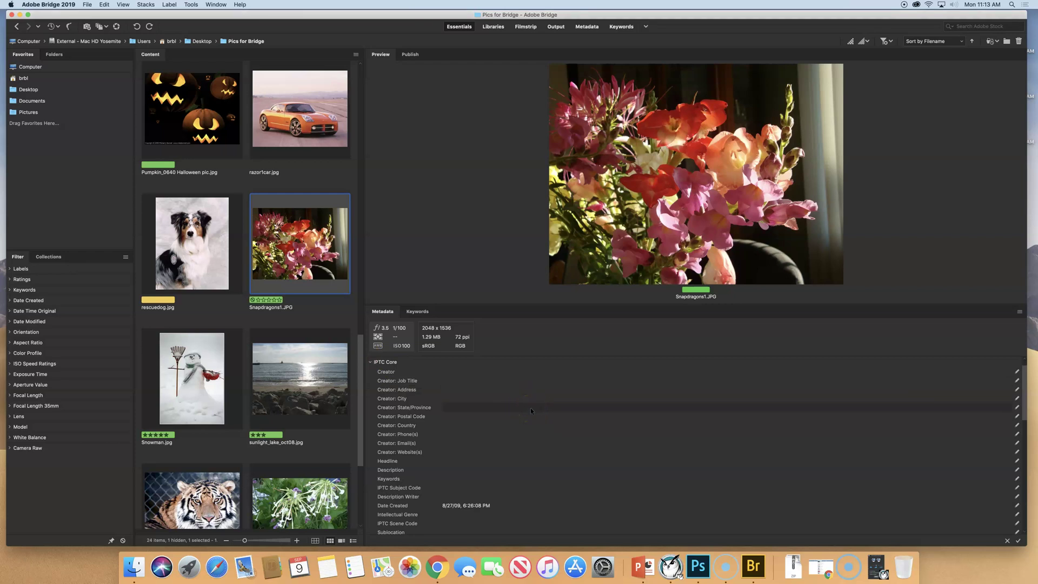
click(371, 362)
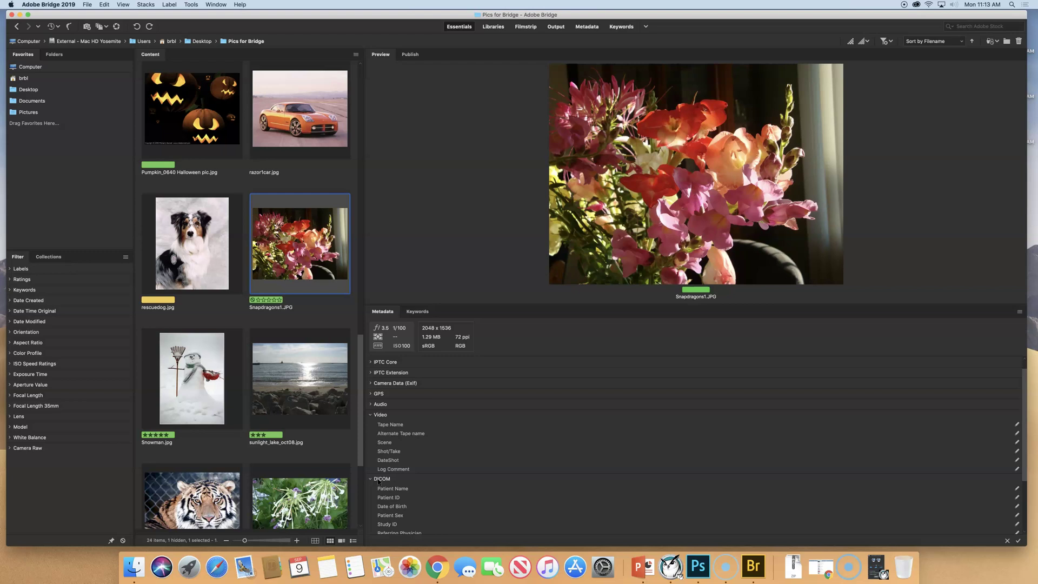
click(371, 383)
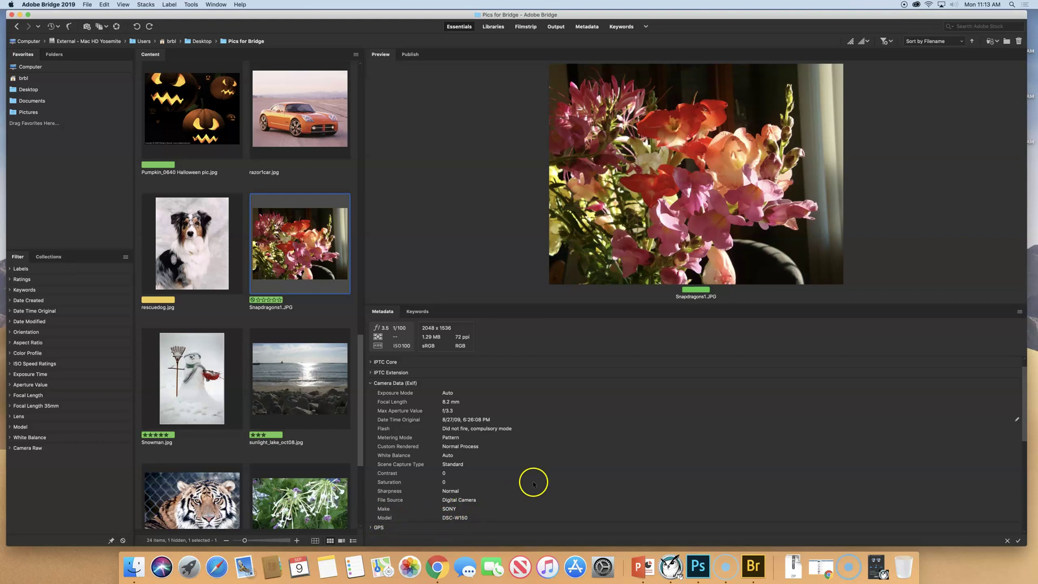
click(372, 384)
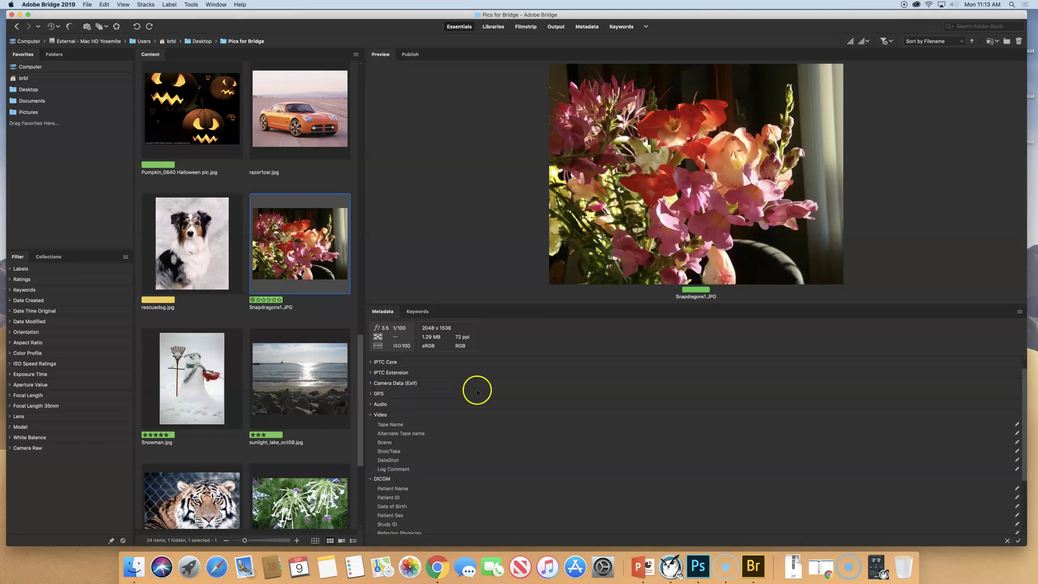
Collapse the Video and DICOM metadata sections and expand the GPS section
click(371, 416)
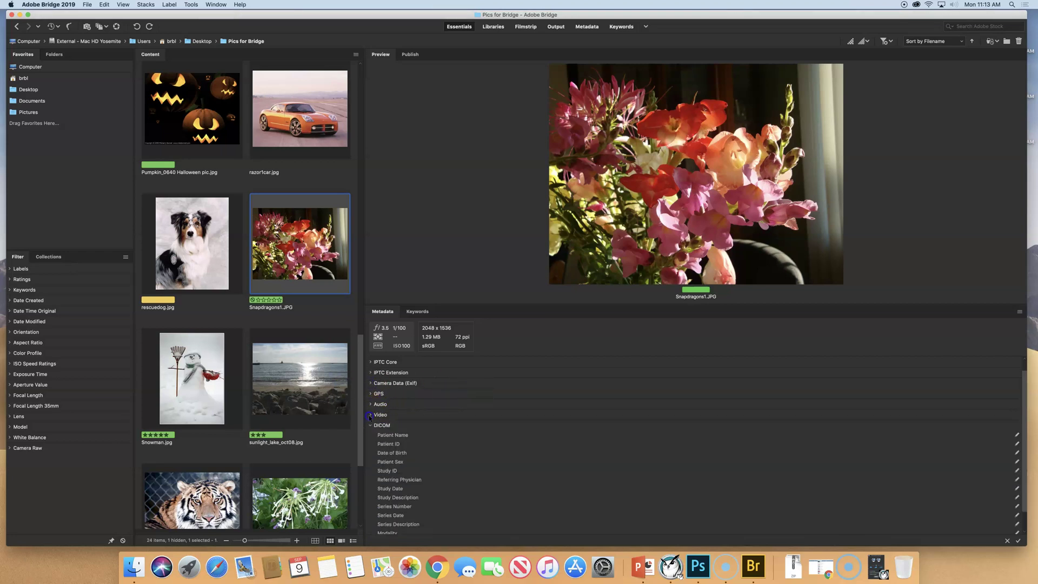
click(377, 426)
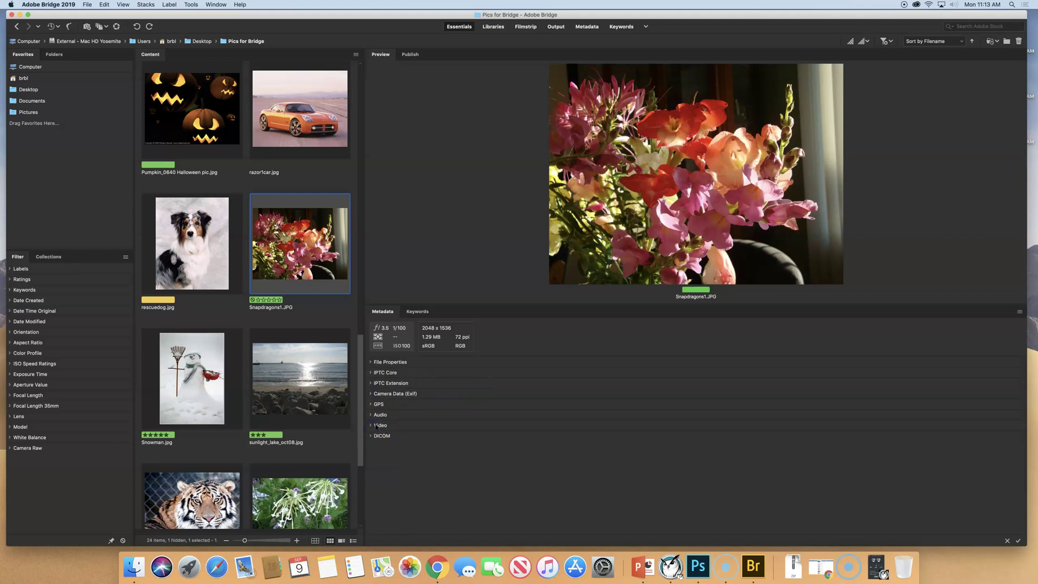
click(371, 405)
Open ConeflrDetail2.JPG from the folder in Photoshop and switch back to Adobe Bridge
scroll(235, 109, down, 3)
scroll(275, 172, up, 10)
scroll(275, 172, up, 3)
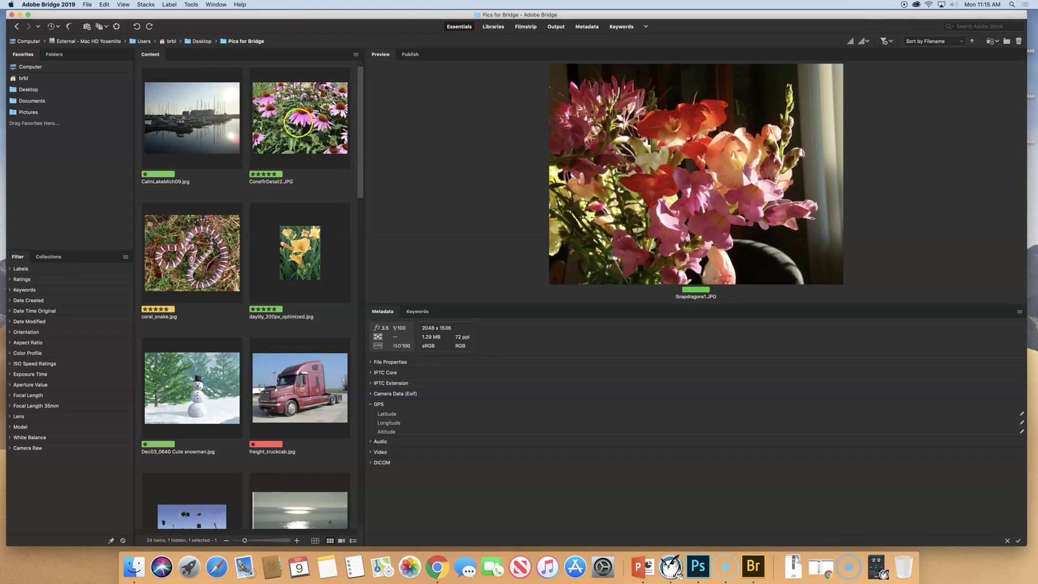
double_click(298, 122)
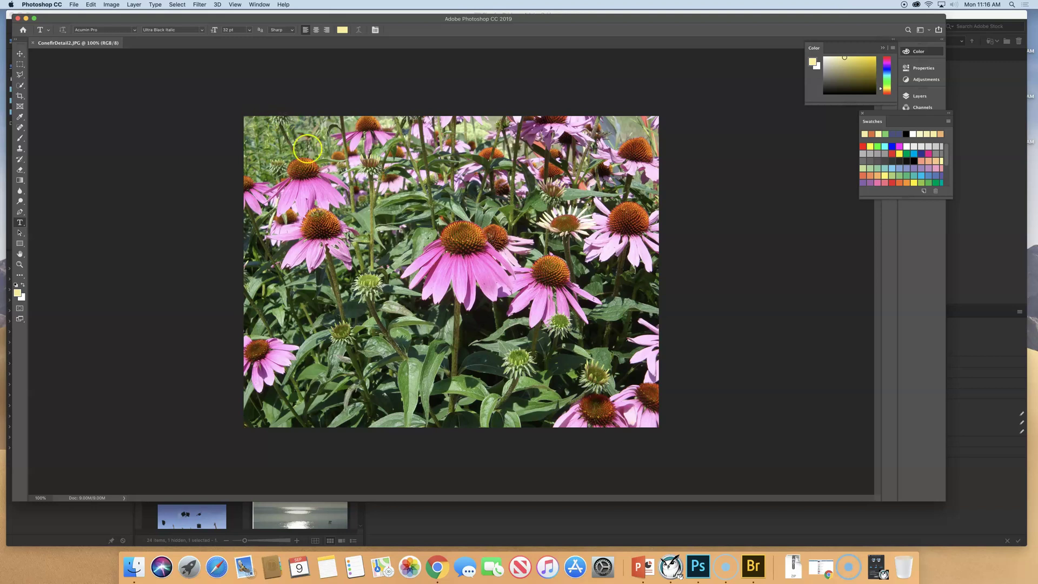
click(755, 568)
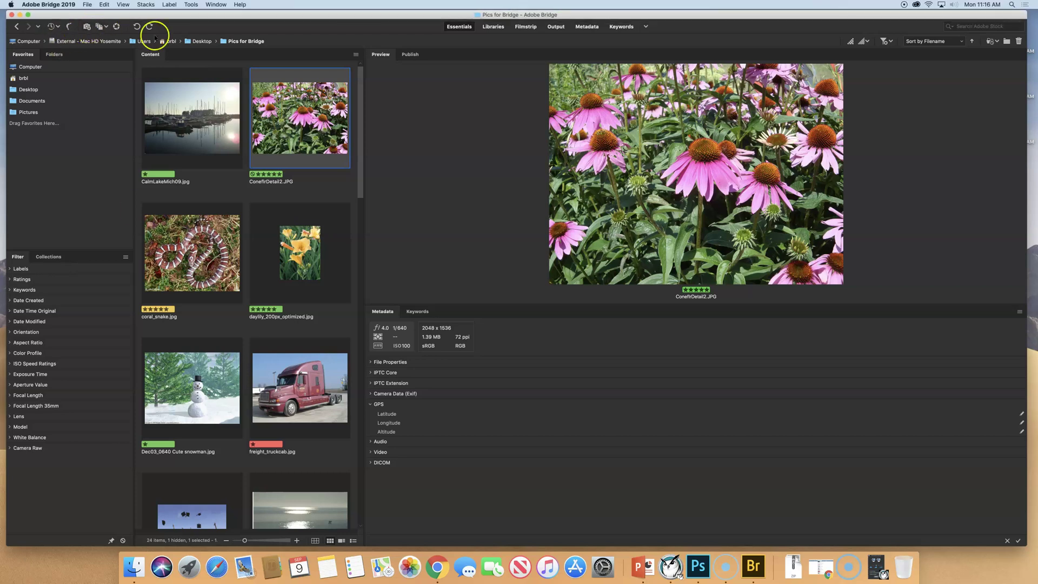
Launch Photo Downloader for getting photos from a camera, declining its automatic launch, and switch to its Advanced Dialog
click(87, 26)
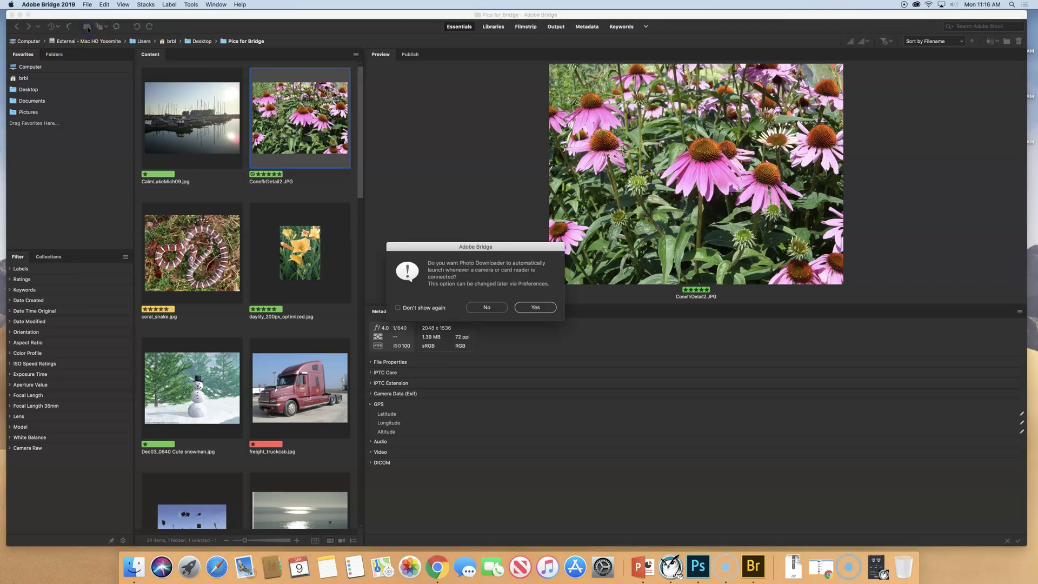
click(487, 307)
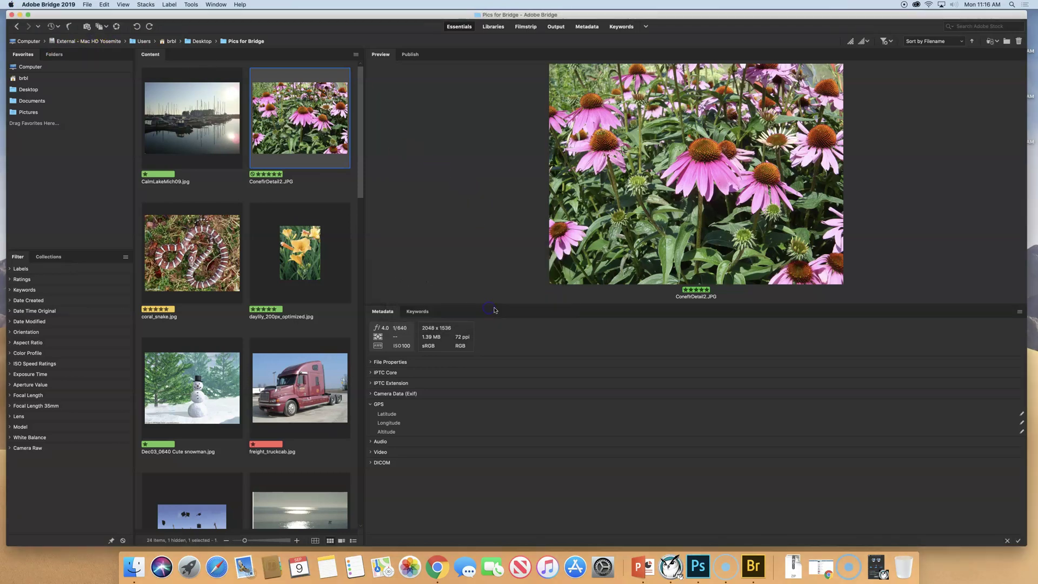
click(86, 27)
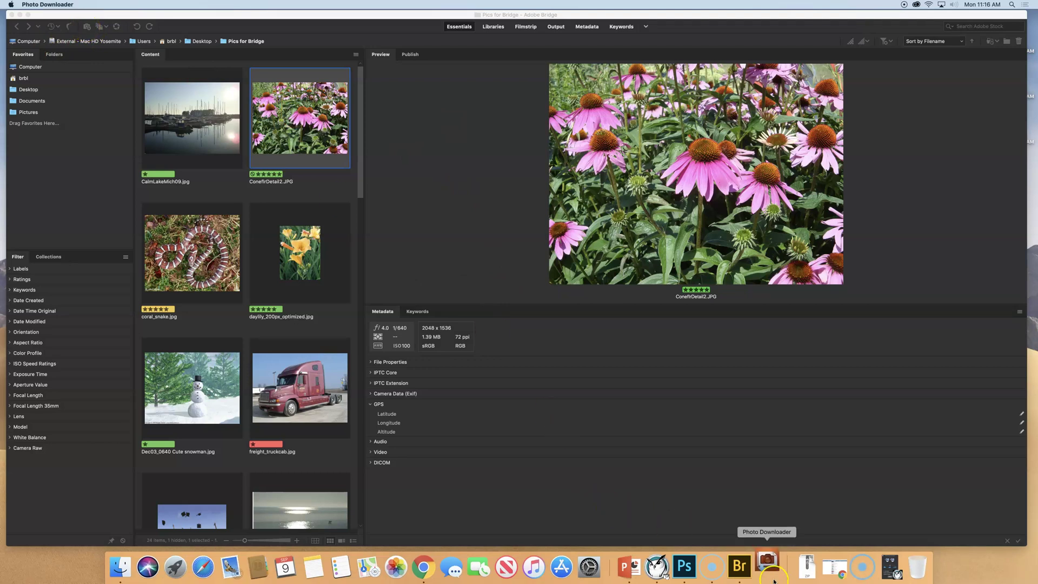
click(763, 563)
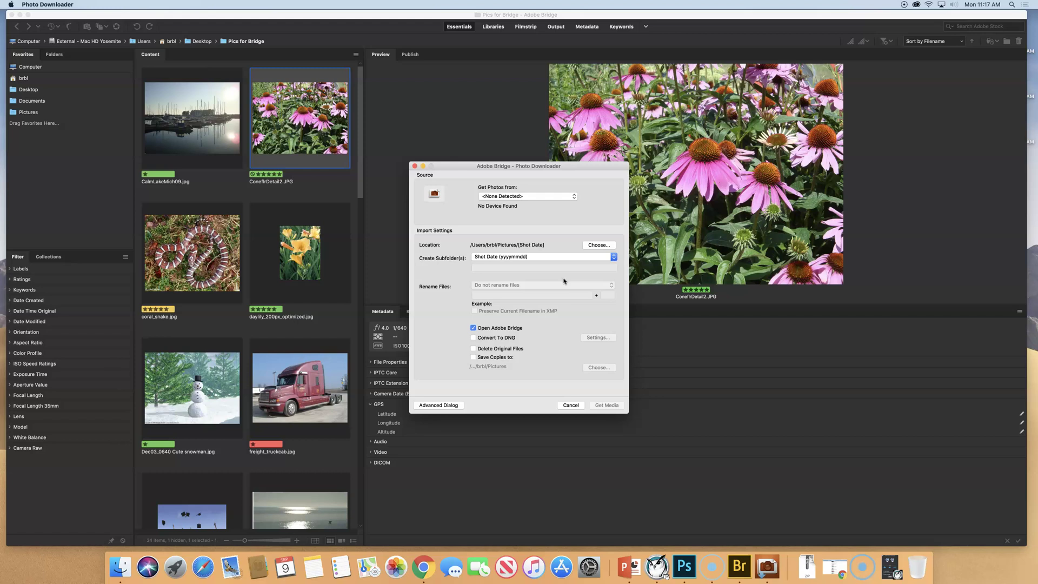
click(439, 405)
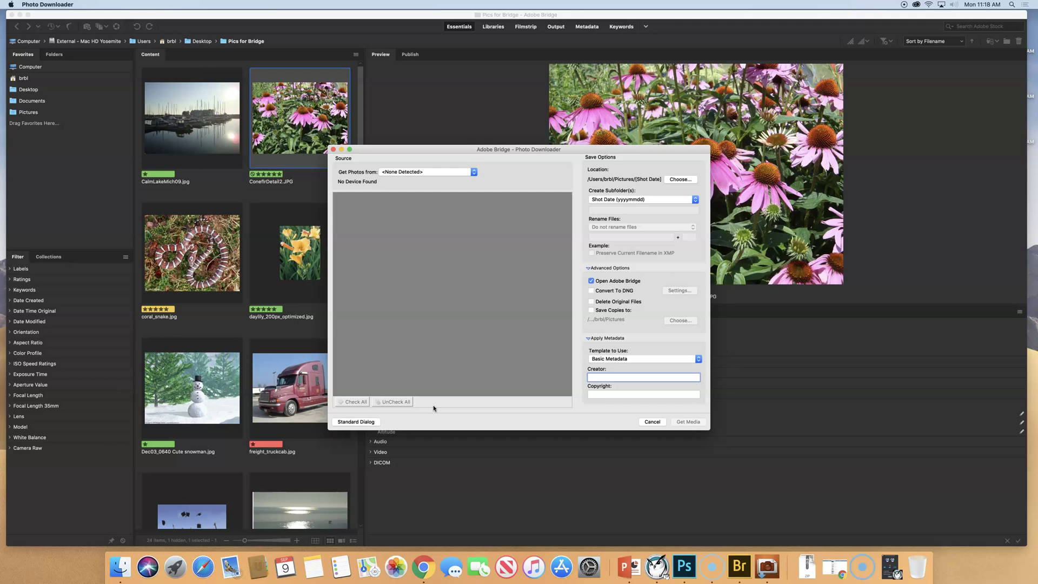
Look at the photos in the Downloads folder in Finder and return to Photo Downloader
click(122, 566)
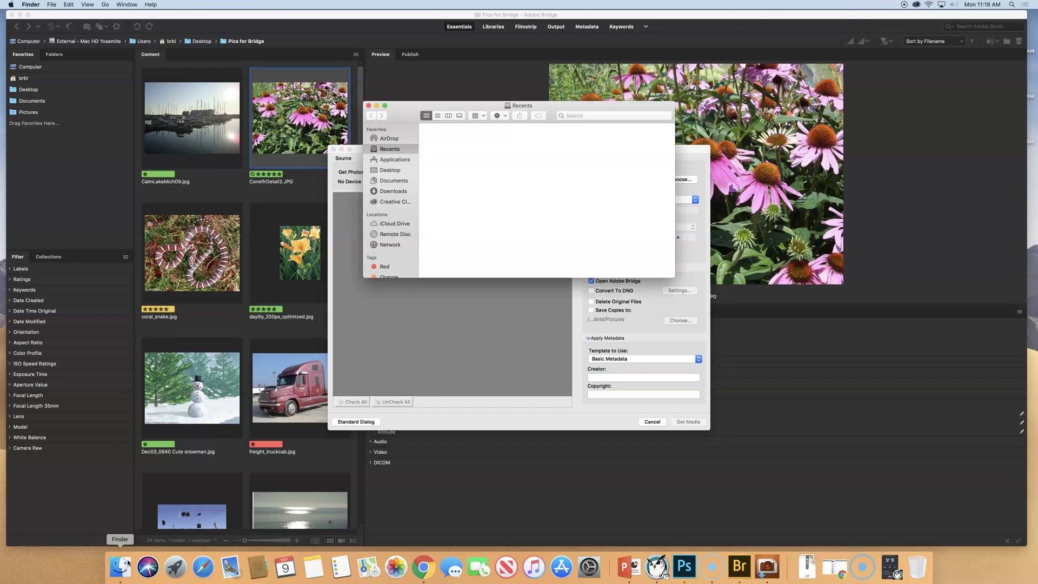
click(393, 191)
click(458, 160)
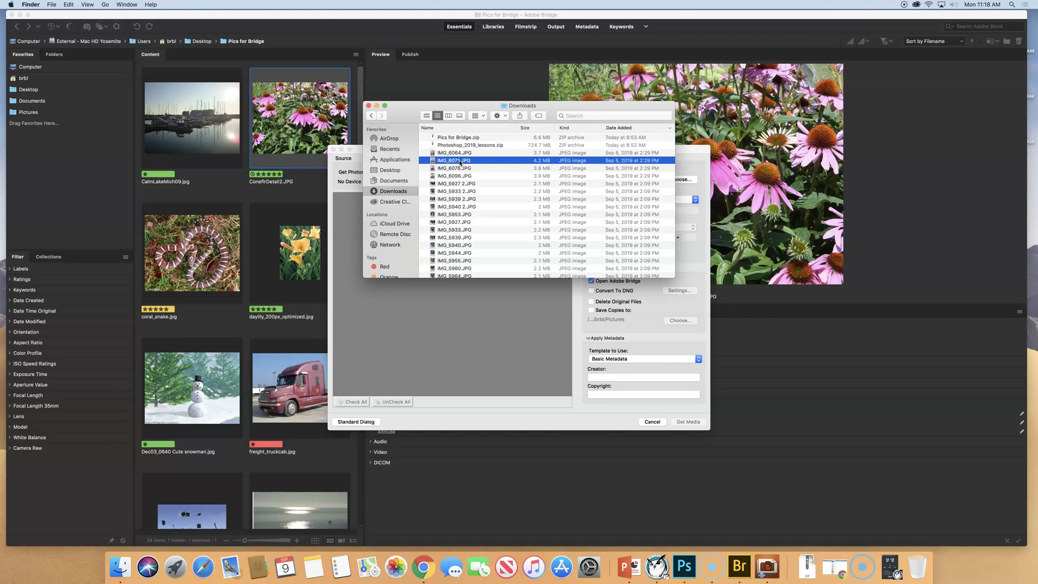
click(653, 422)
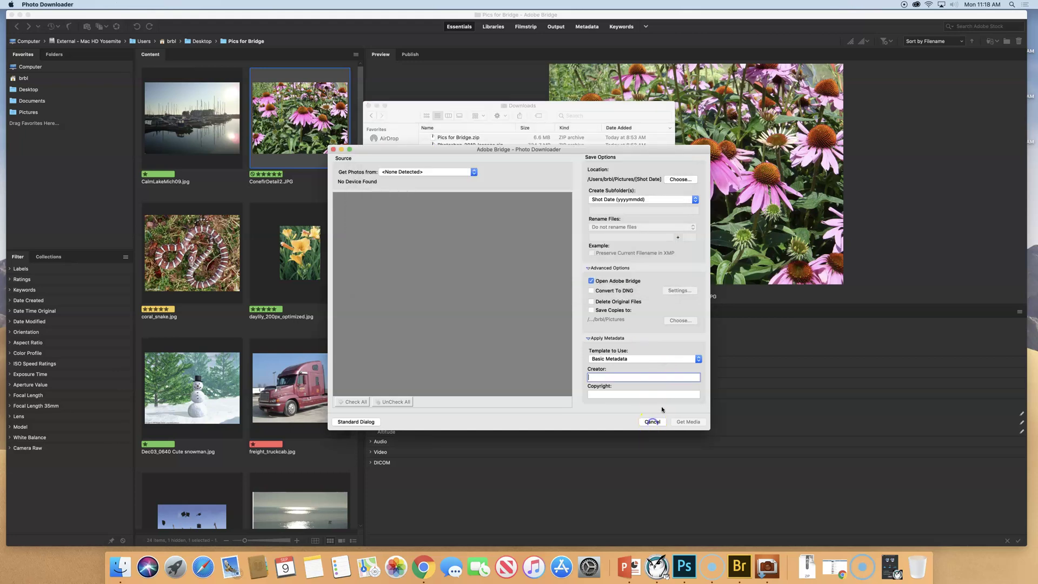
Close the Downloads window in Finder and switch Adobe Bridge to the Metadata workspace
click(370, 107)
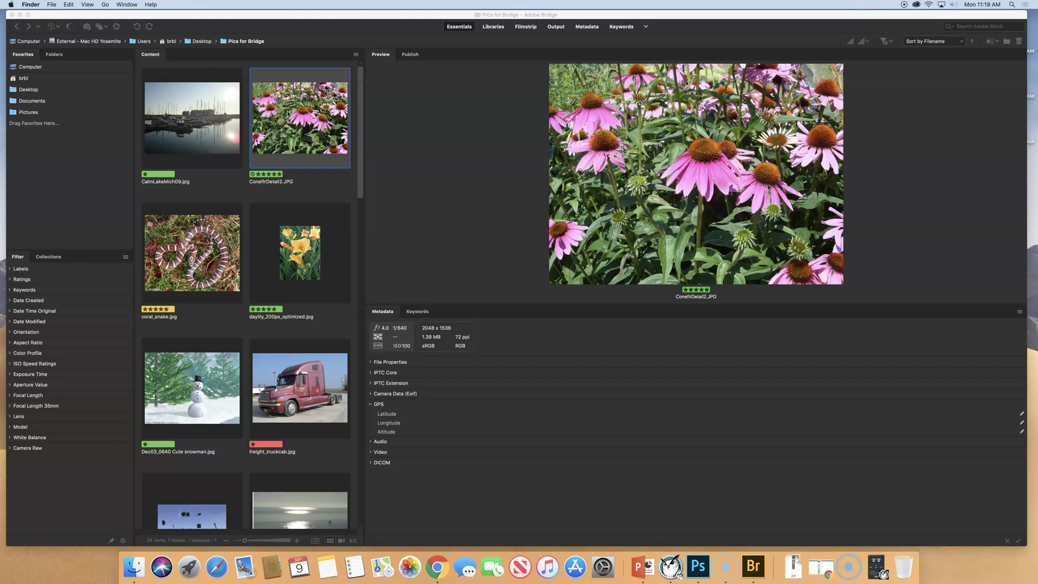
click(595, 28)
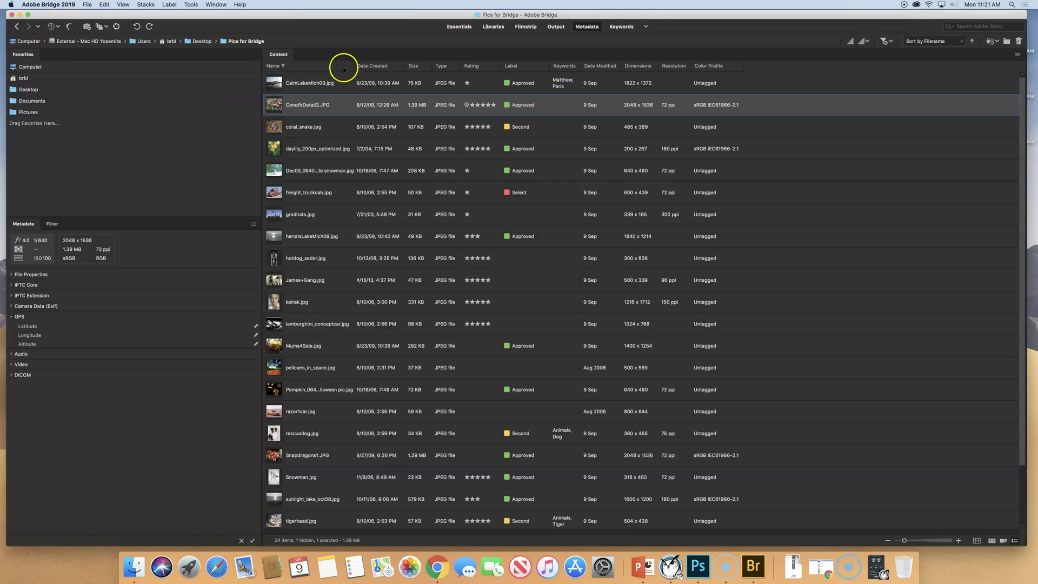
Close the Adobe Bridge window and the Photoshop window containing ConeflrDetail2.JPG
click(12, 14)
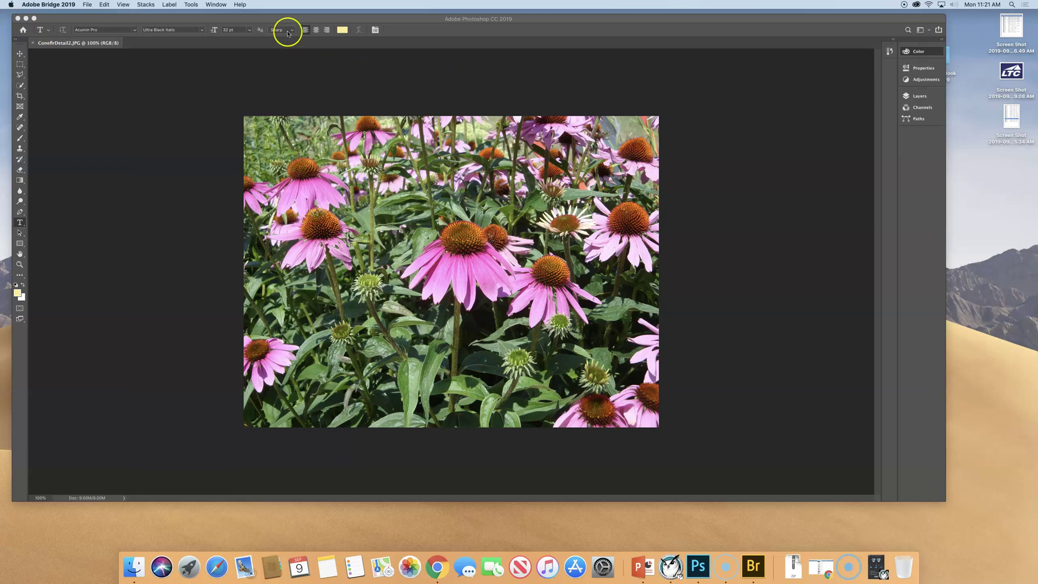
click(18, 19)
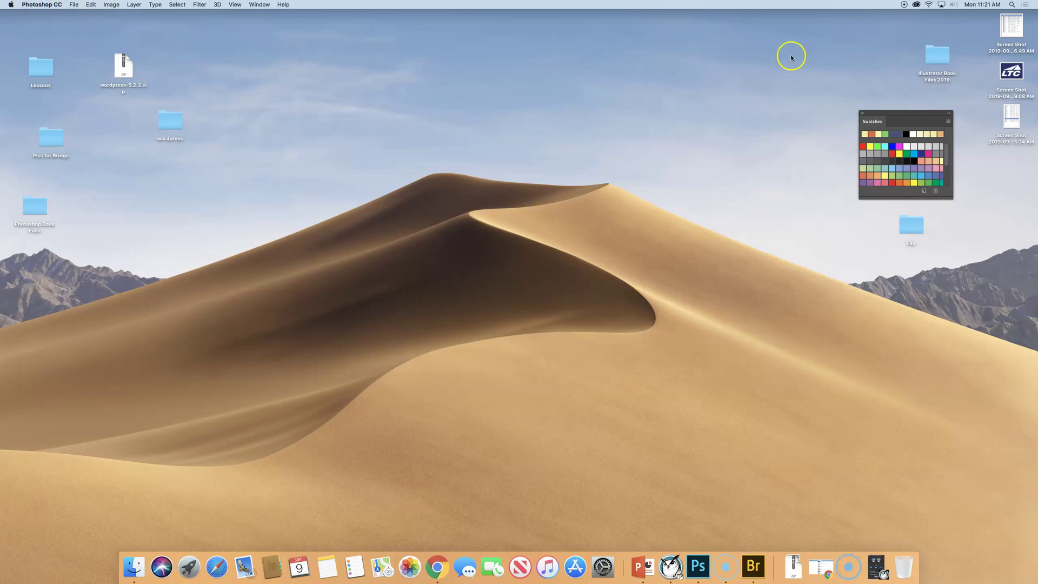
Look at the account details and Sign Out option in Adobe Creative Cloud, then return to the desktop without signing out
click(916, 5)
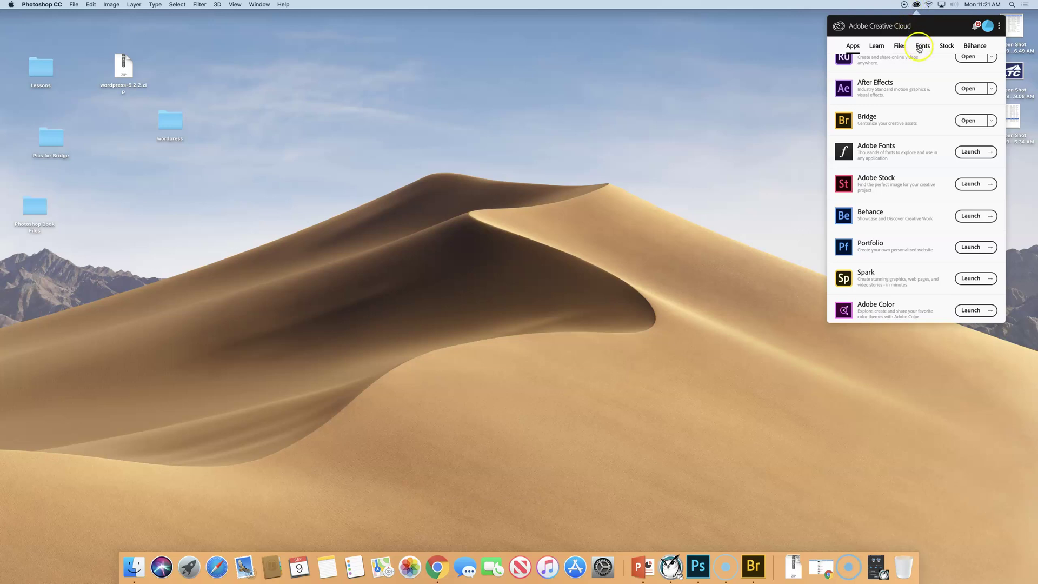
click(987, 25)
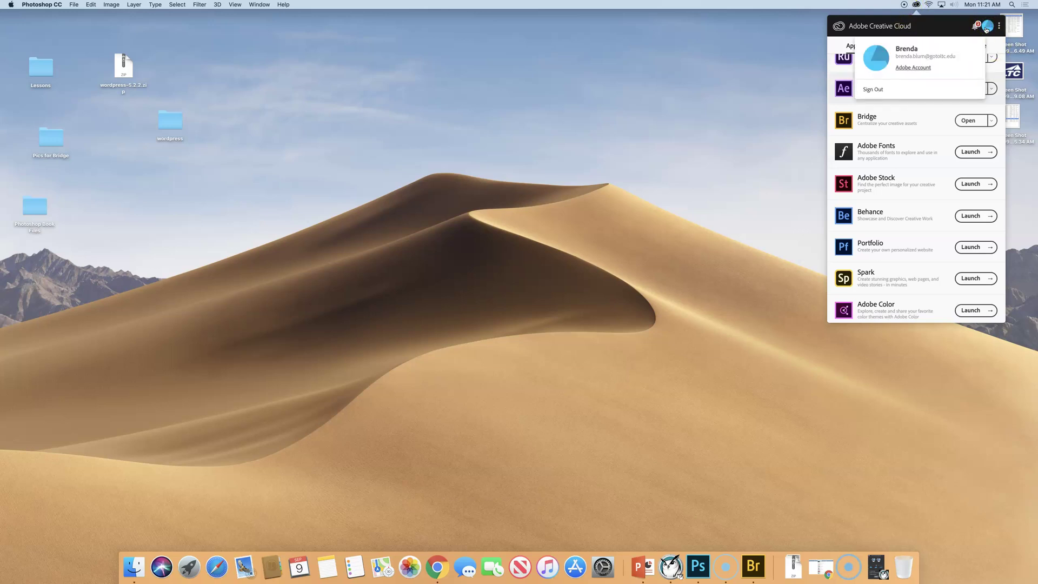
click(987, 27)
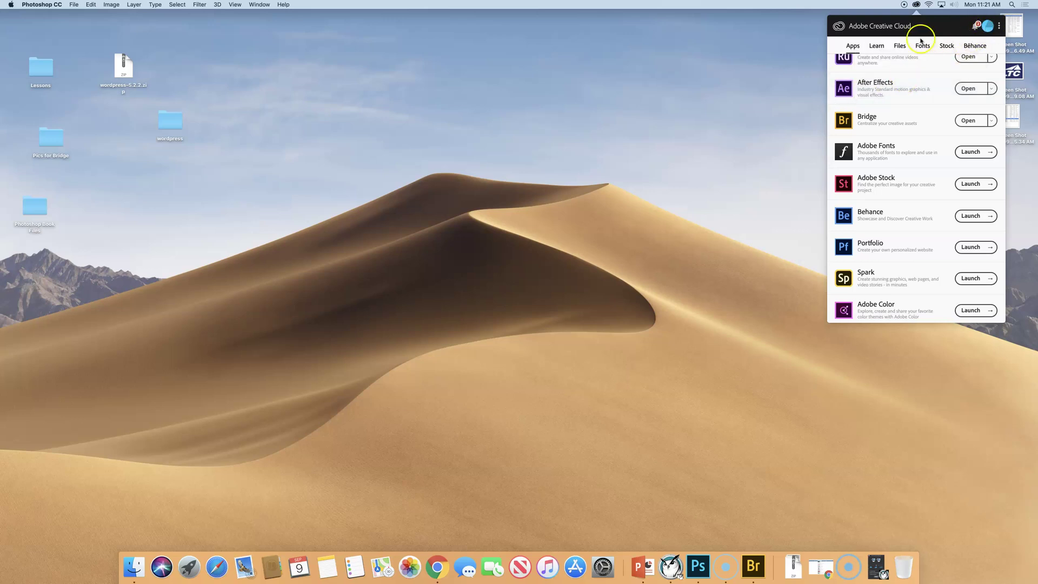
click(987, 27)
click(510, 32)
click(457, 92)
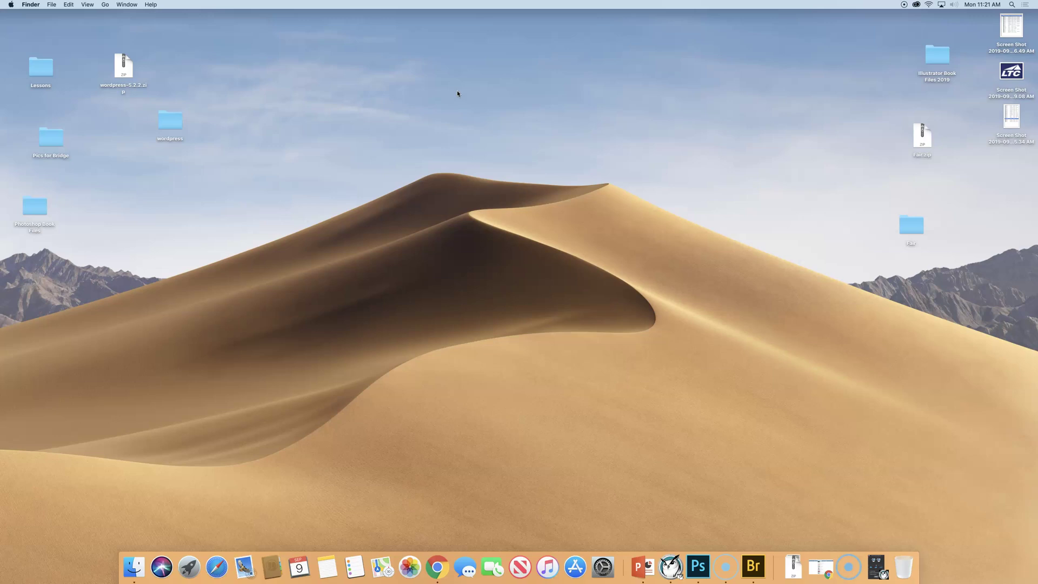
Look at the option for logging out of the Mac without using it
click(10, 5)
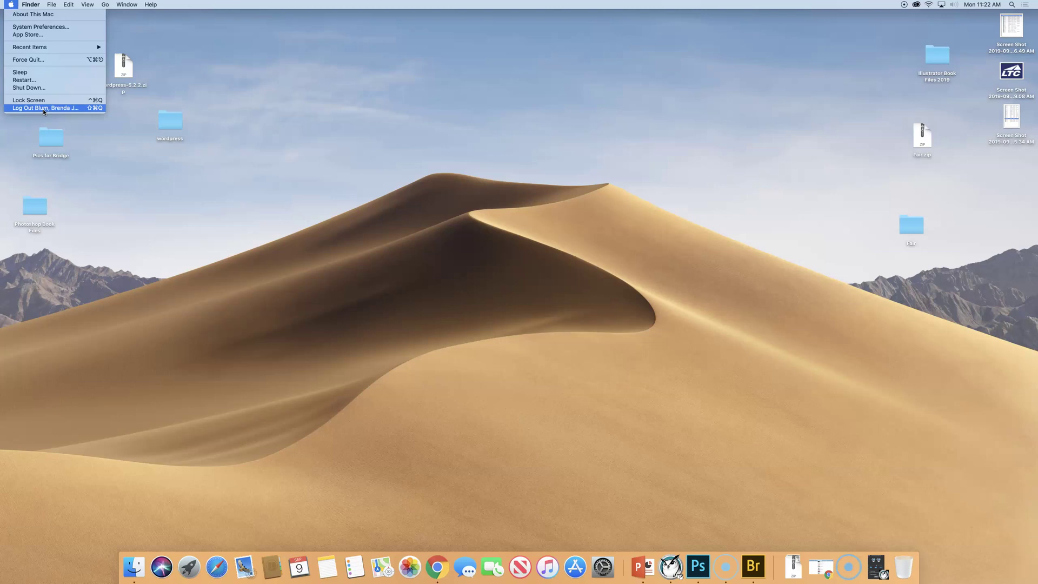
mouse_move(30, 5)
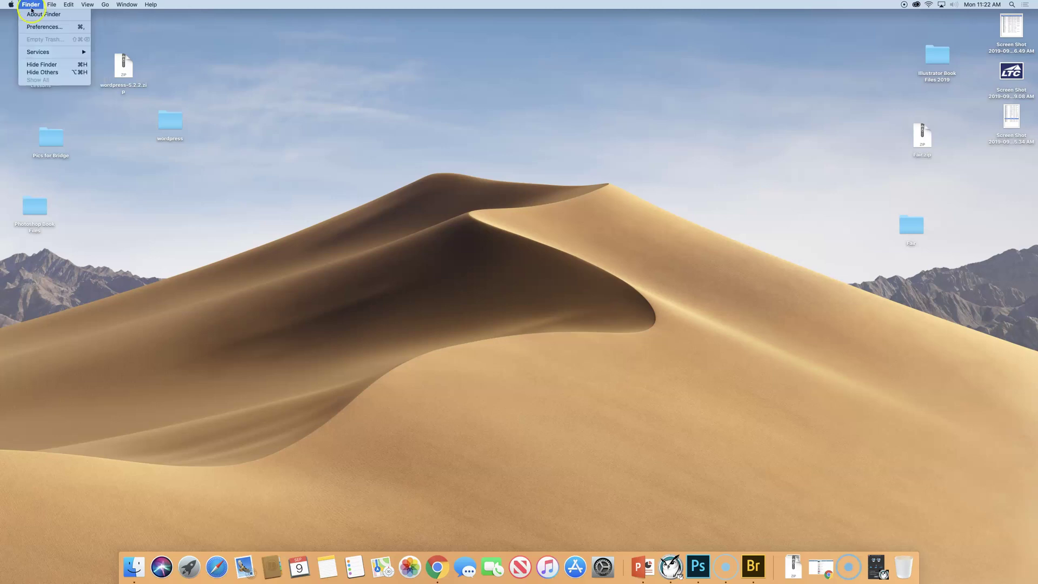